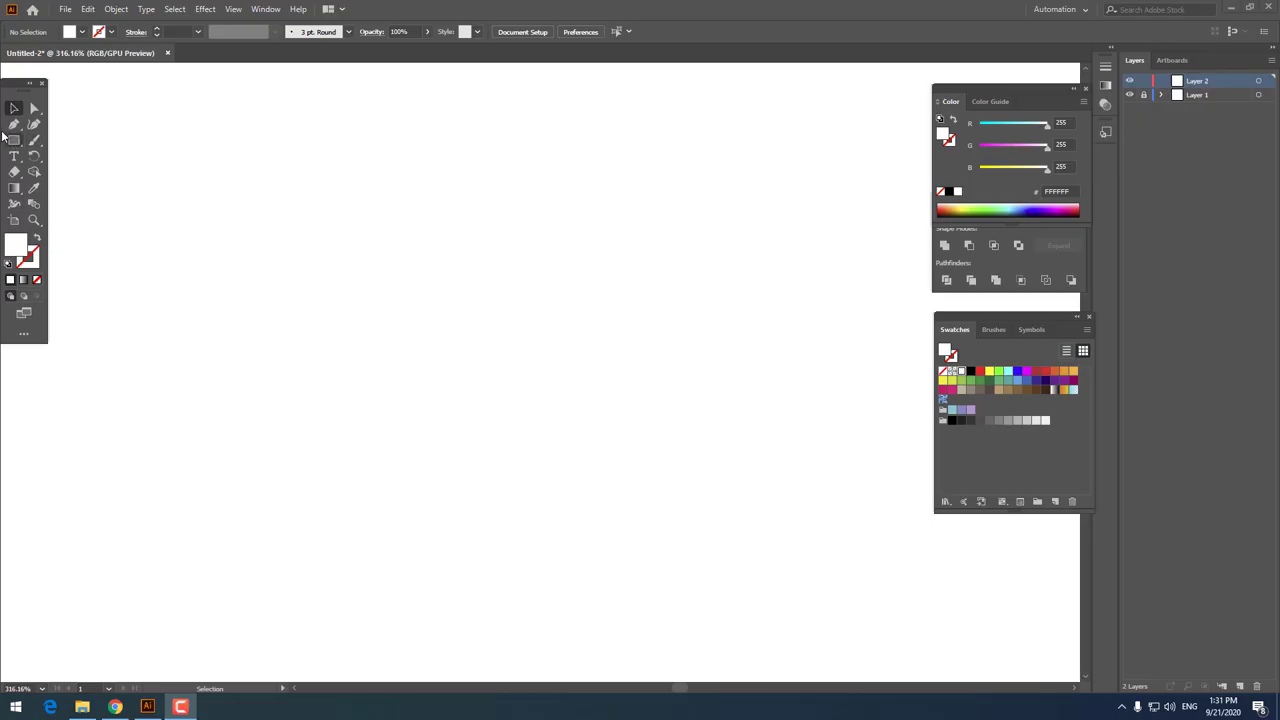
Step: Draw a large circle filled FFB000, about 121 pt wide, on the blank canvas
{"action": "left_click", "coordinate": [62, 160]}
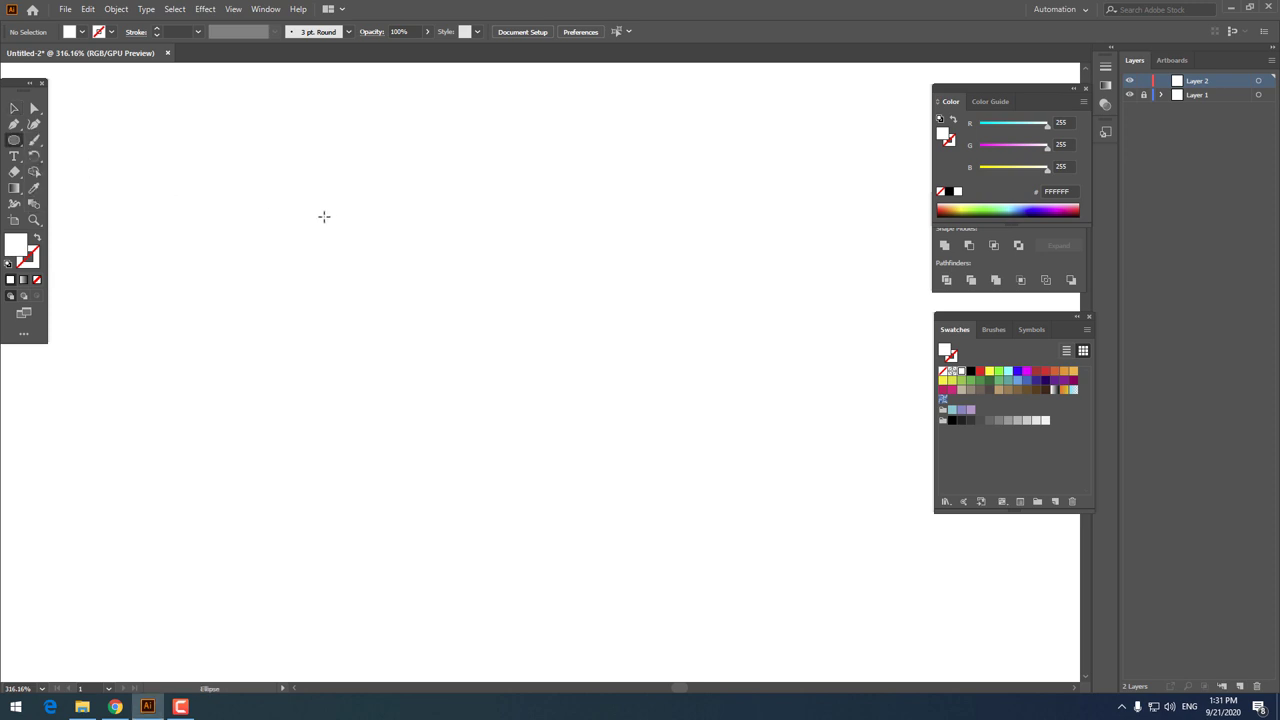
{"action": "double_click", "coordinate": [33, 249]}
{"action": "left_click", "coordinate": [621, 391]}
{"action": "left_click_drag", "start_coordinate": [580, 255], "coordinate": [619, 239]}
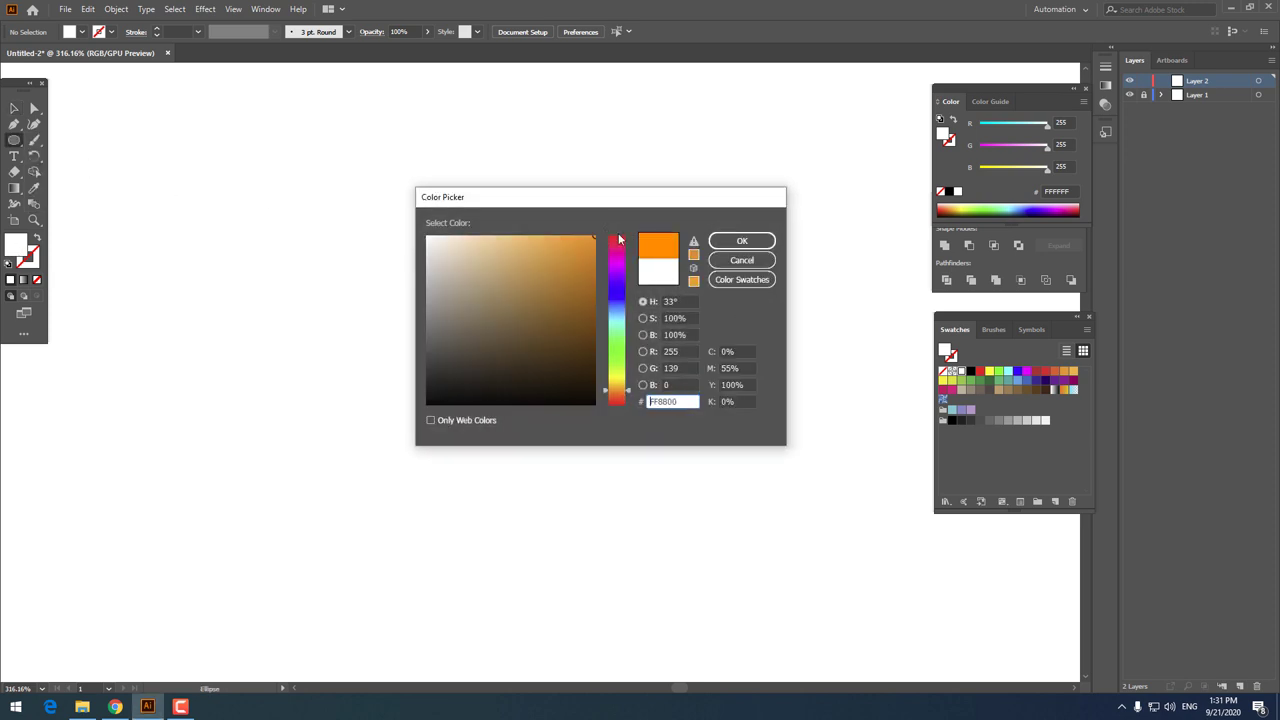
{"action": "left_click_drag", "start_coordinate": [628, 393], "coordinate": [632, 387]}
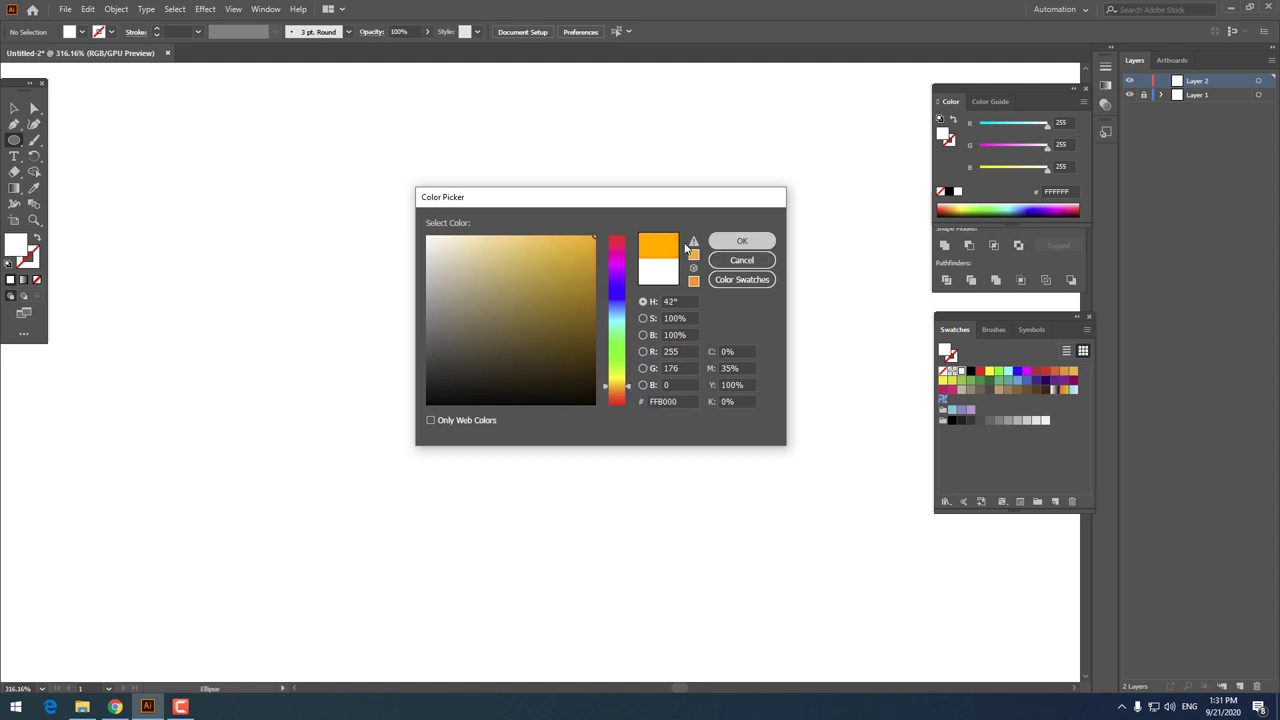
{"action": "left_click", "coordinate": [742, 241]}
{"action": "left_click_drag", "start_coordinate": [410, 170], "coordinate": [698, 457]}
Step: Zoom in and pull the circle's bottom anchor down into an egg shape about 121 × 145 pt
{"action": "left_click", "coordinate": [18, 107]}
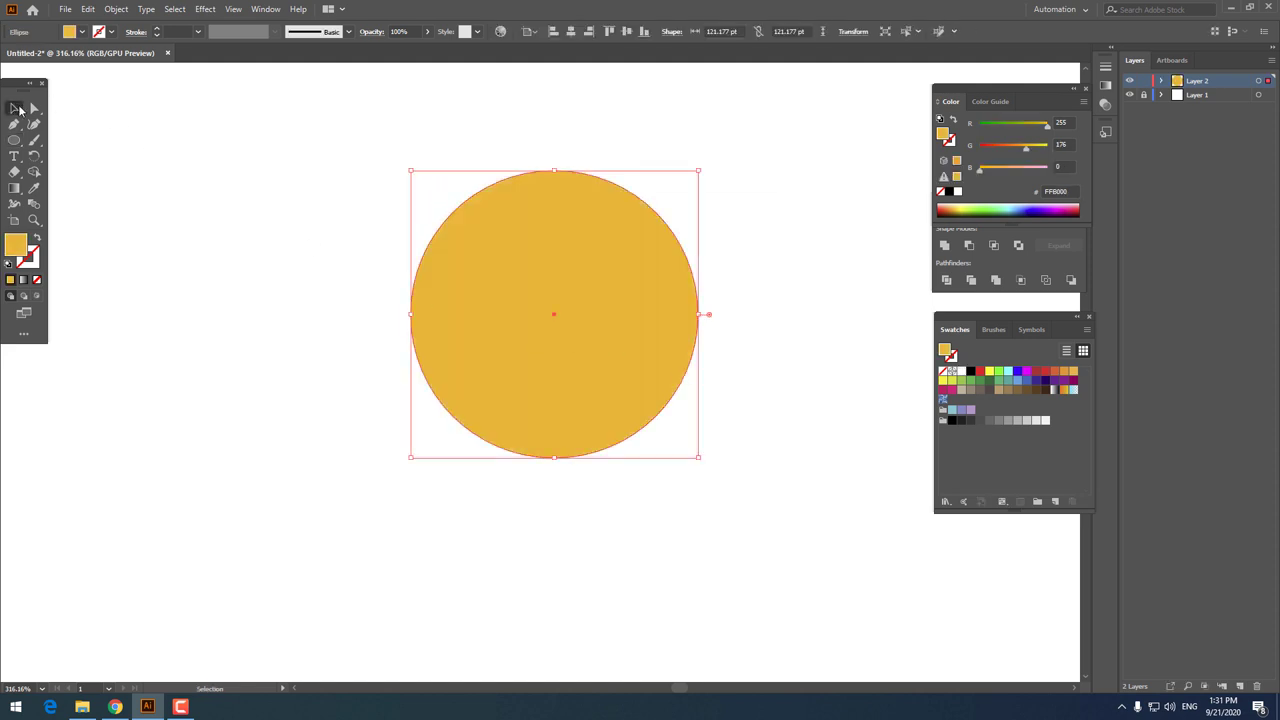
{"action": "left_click", "coordinate": [568, 38]}
{"action": "key", "text": "z"}
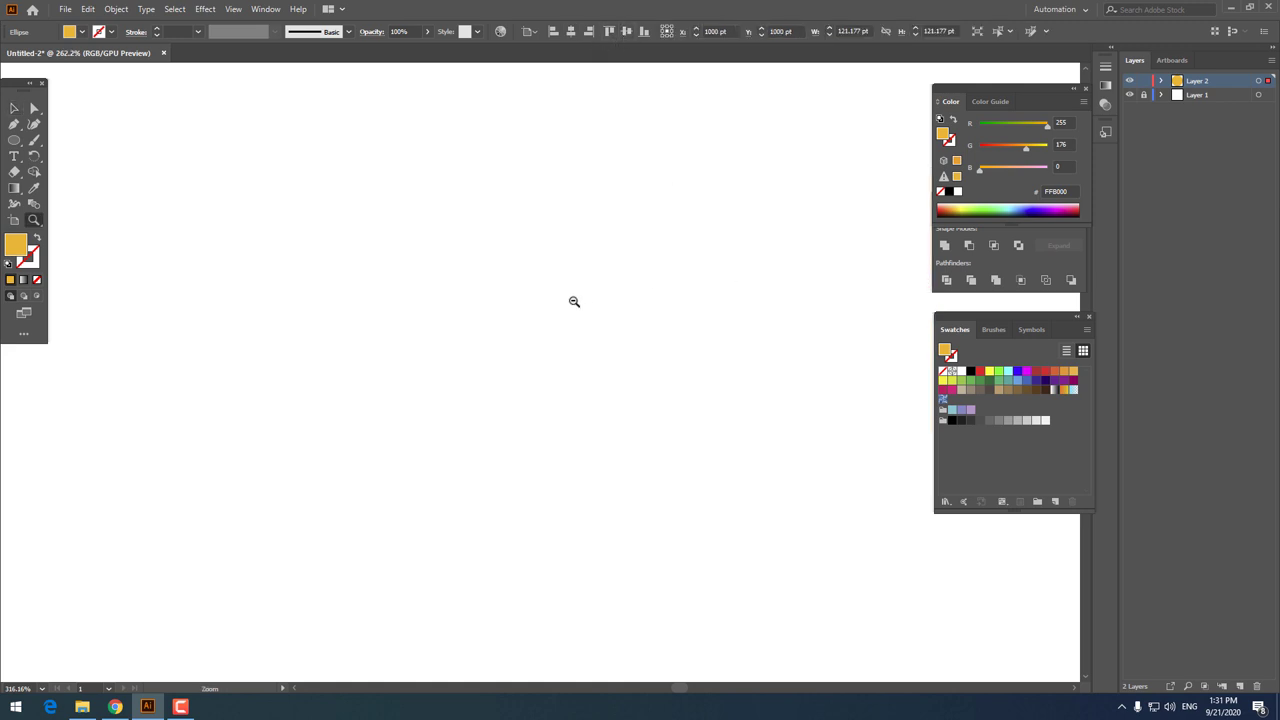
{"action": "left_click_drag", "start_coordinate": [566, 183], "coordinate": [857, 569]}
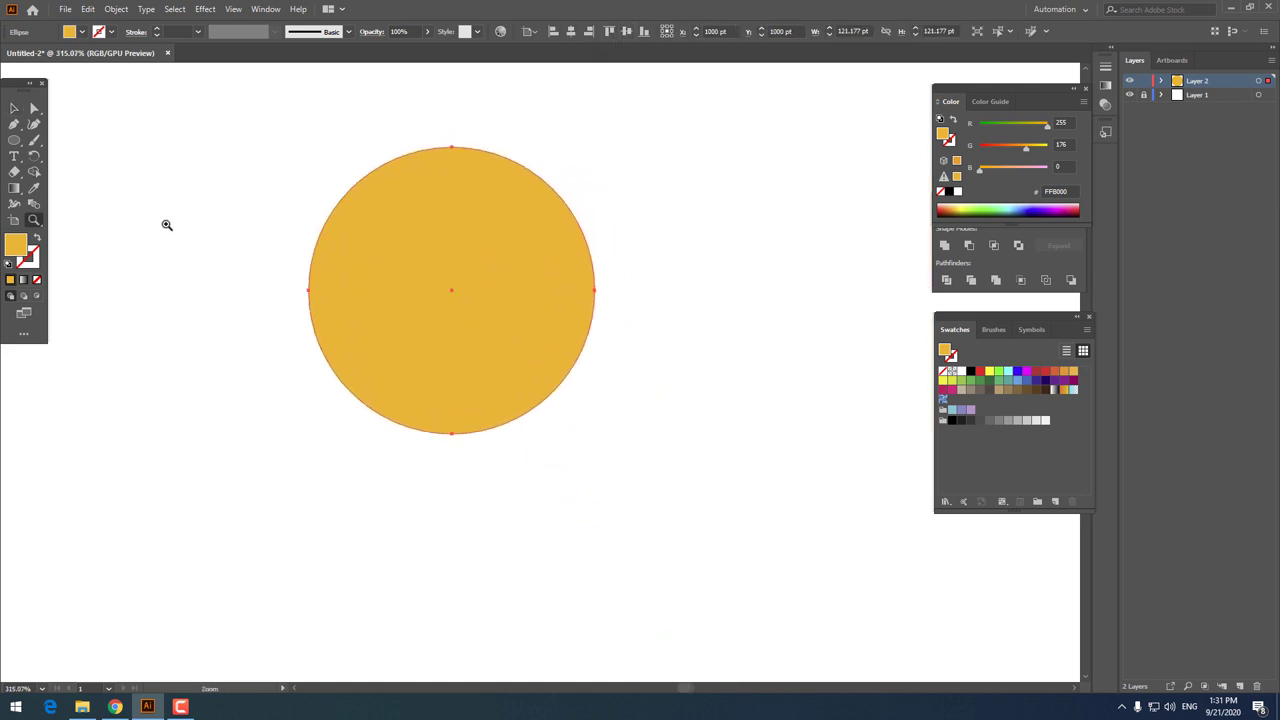
{"action": "left_click_drag", "start_coordinate": [451, 433], "coordinate": [460, 541]}
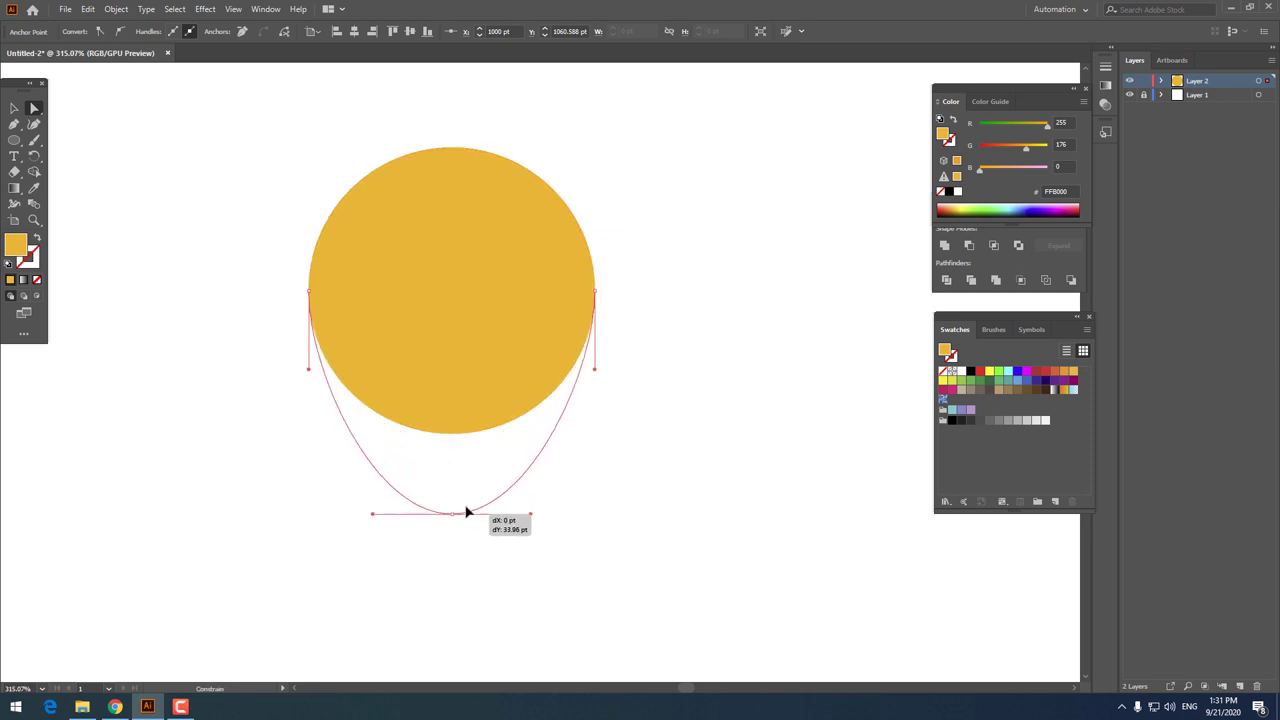
{"action": "left_click_drag", "start_coordinate": [460, 541], "coordinate": [477, 497]}
{"action": "key", "text": "z"}
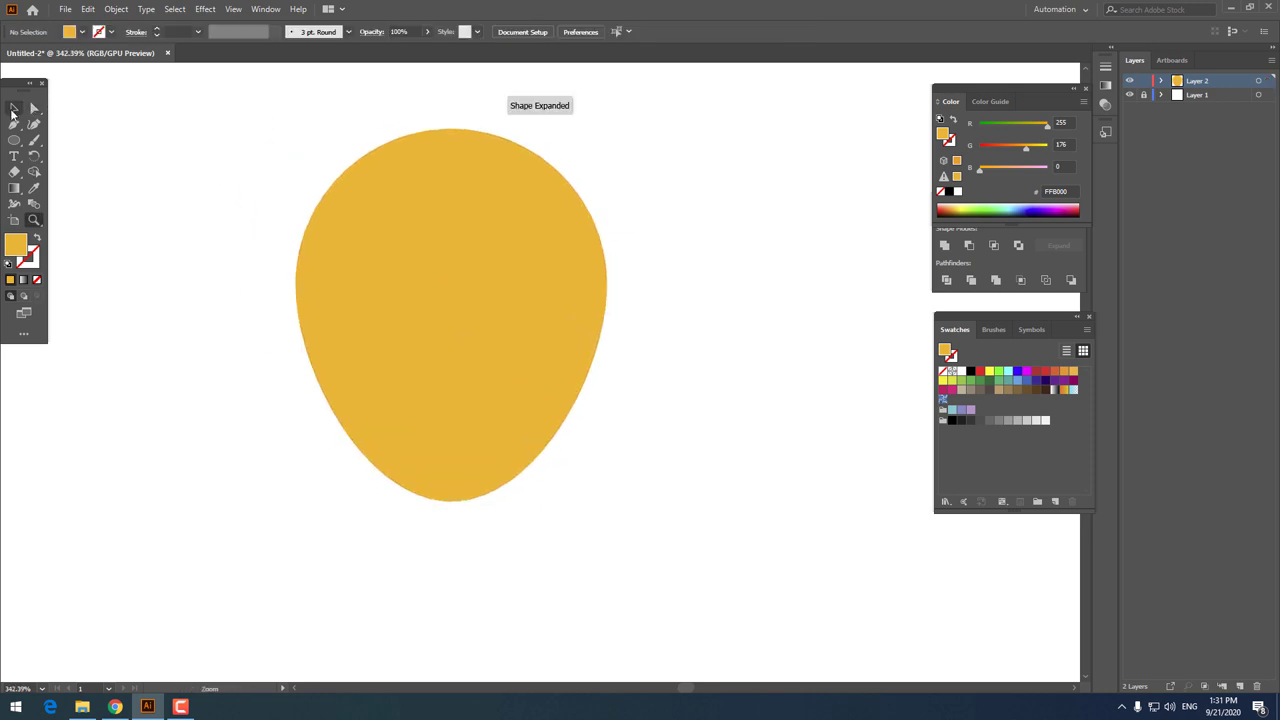
{"action": "left_click", "coordinate": [14, 108]}
Step: Paste a scaled-down copy in front of the egg and fill it FF9100
{"action": "left_click", "coordinate": [354, 243]}
{"action": "left_click", "coordinate": [88, 9]}
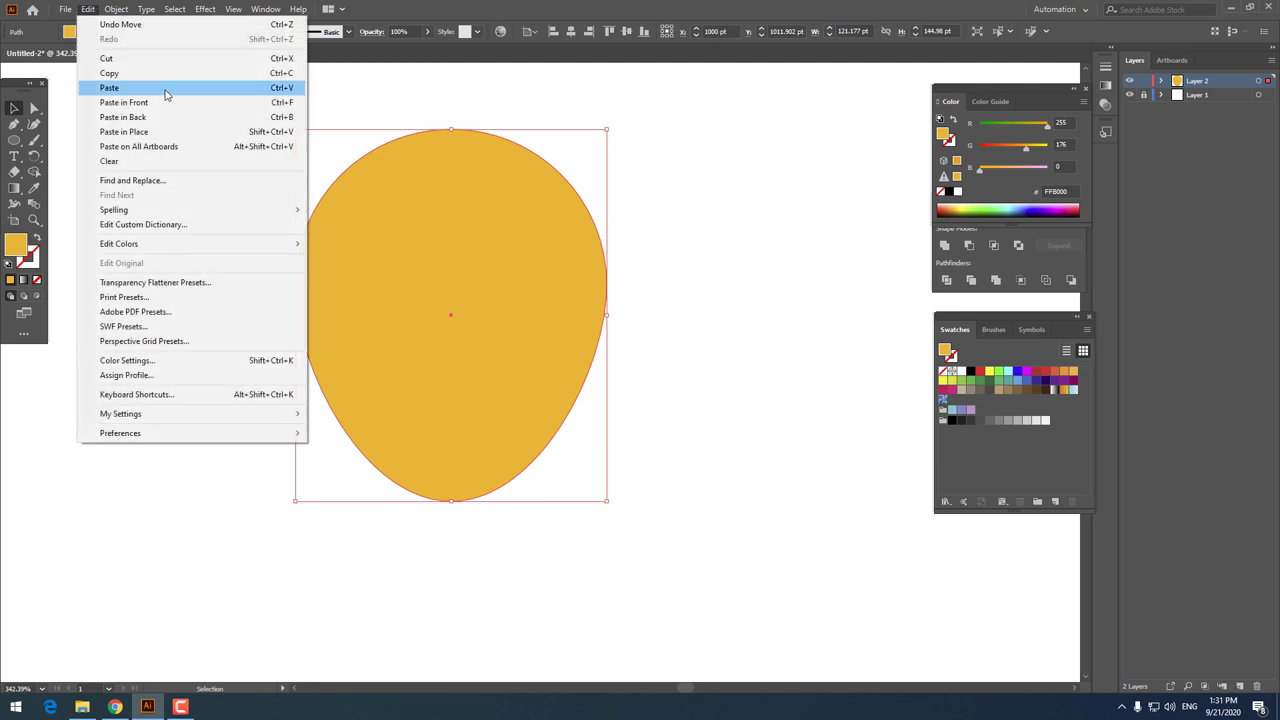
{"action": "left_click", "coordinate": [88, 9]}
{"action": "left_click", "coordinate": [88, 9]}
{"action": "left_click", "coordinate": [131, 102]}
{"action": "left_click_drag", "start_coordinate": [605, 500], "coordinate": [593, 485]}
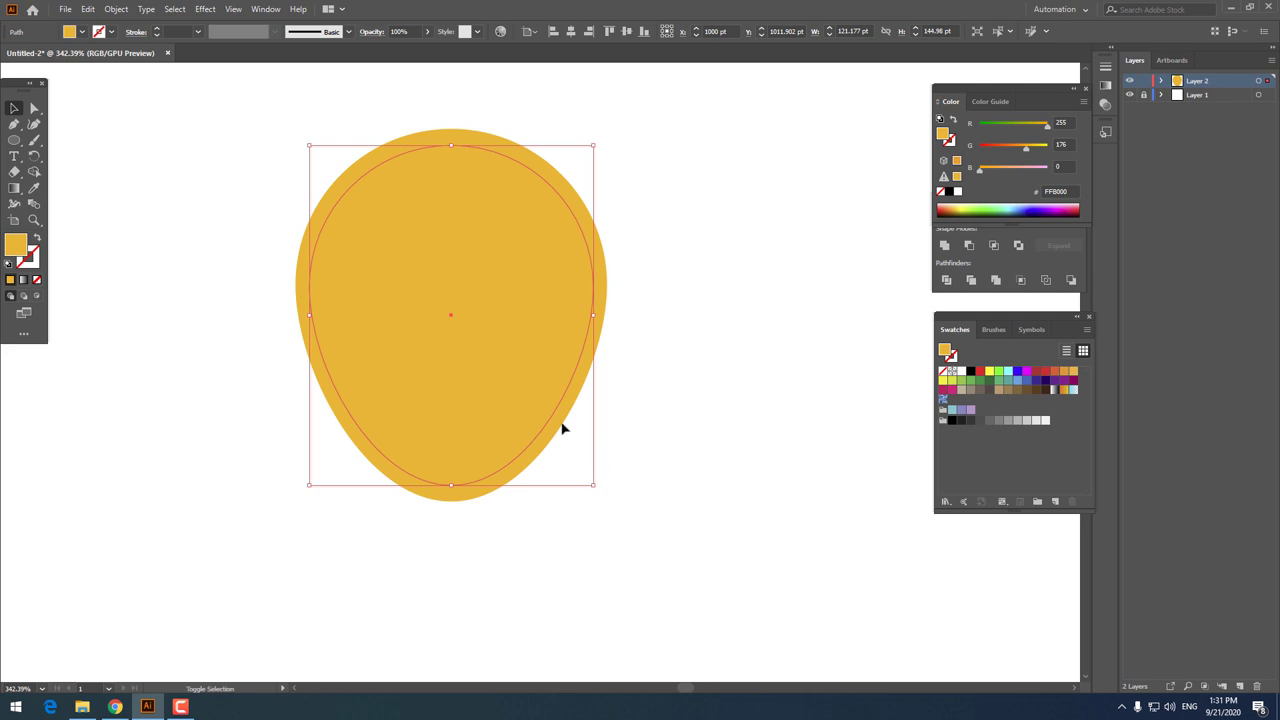
{"action": "double_click", "coordinate": [20, 247]}
{"action": "left_click_drag", "start_coordinate": [628, 384], "coordinate": [629, 388]}
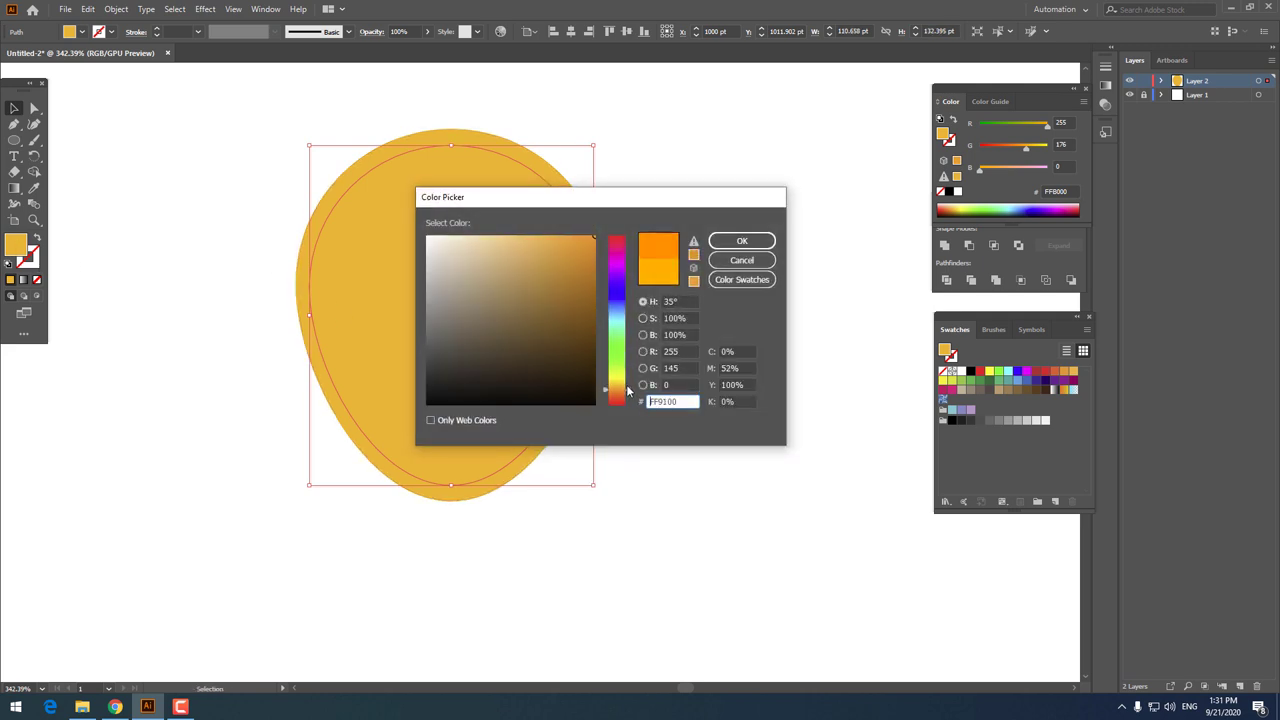
{"action": "left_click", "coordinate": [742, 241]}
{"action": "left_click", "coordinate": [742, 421]}
Step: Paste a smaller copy of the inner shape in front, about 99 × 118 pt, filled FF7300
{"action": "left_click_drag", "start_coordinate": [742, 421], "coordinate": [633, 433]}
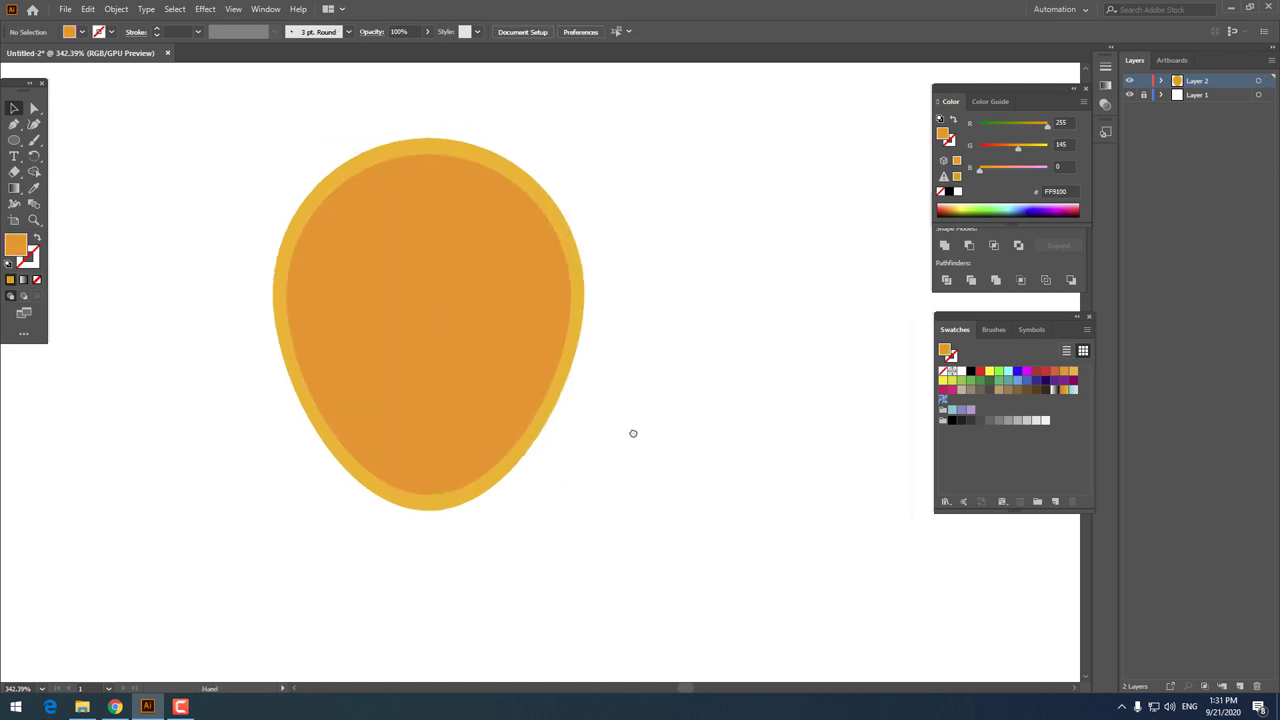
{"action": "key", "text": "z"}
{"action": "left_click", "coordinate": [425, 420]}
{"action": "left_click", "coordinate": [13, 108]}
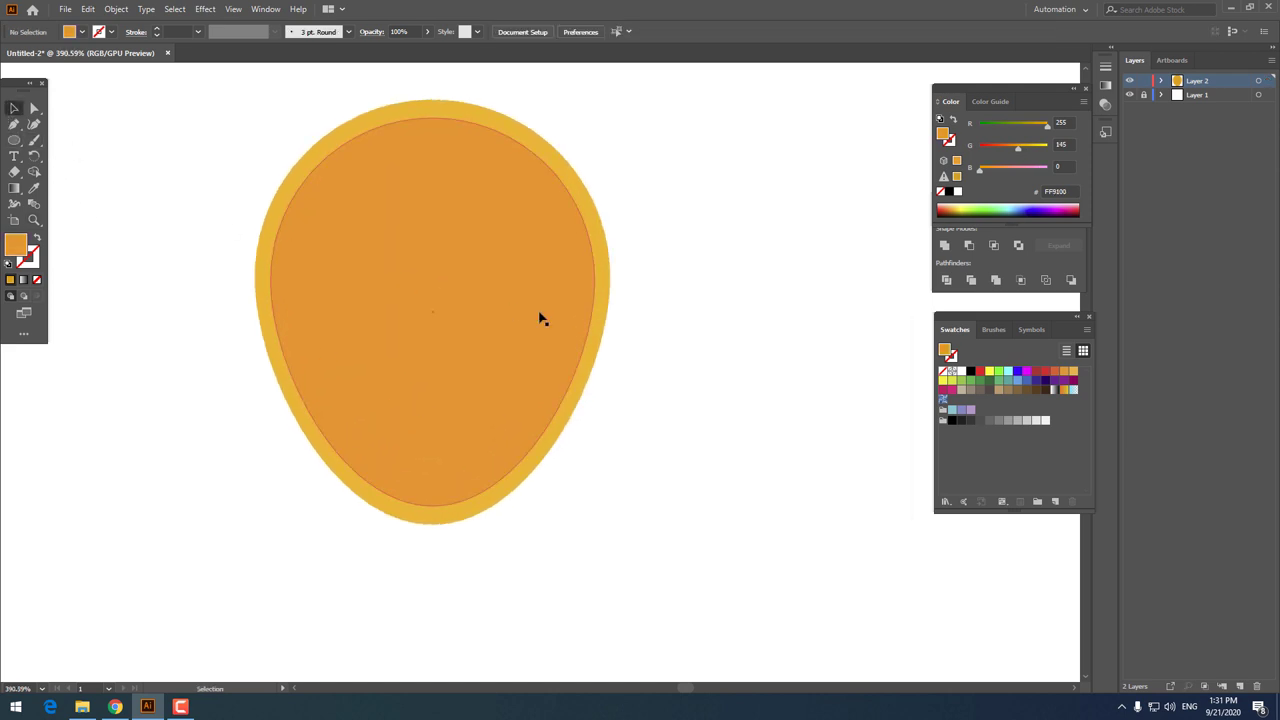
{"action": "left_click", "coordinate": [540, 317]}
{"action": "left_click", "coordinate": [88, 9]}
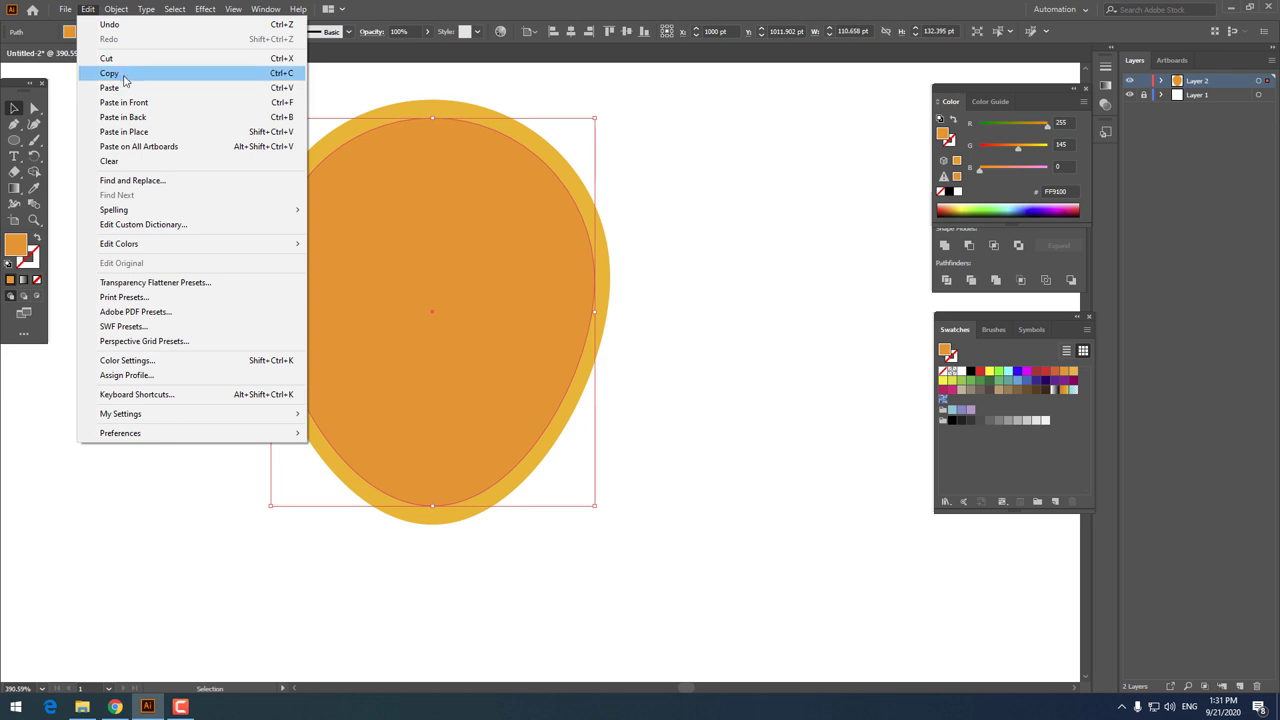
{"action": "left_click", "coordinate": [122, 73]}
{"action": "left_click", "coordinate": [88, 9]}
{"action": "left_click", "coordinate": [124, 102]}
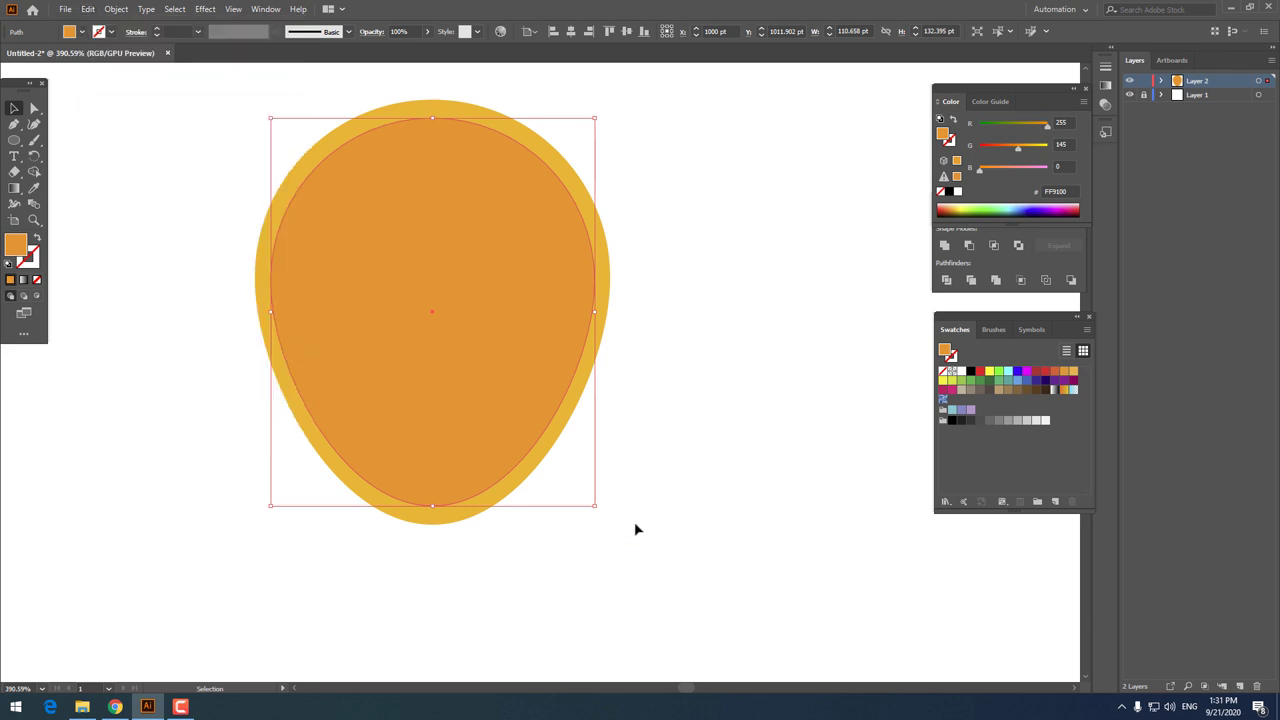
{"action": "left_click_drag", "start_coordinate": [597, 504], "coordinate": [577, 492]}
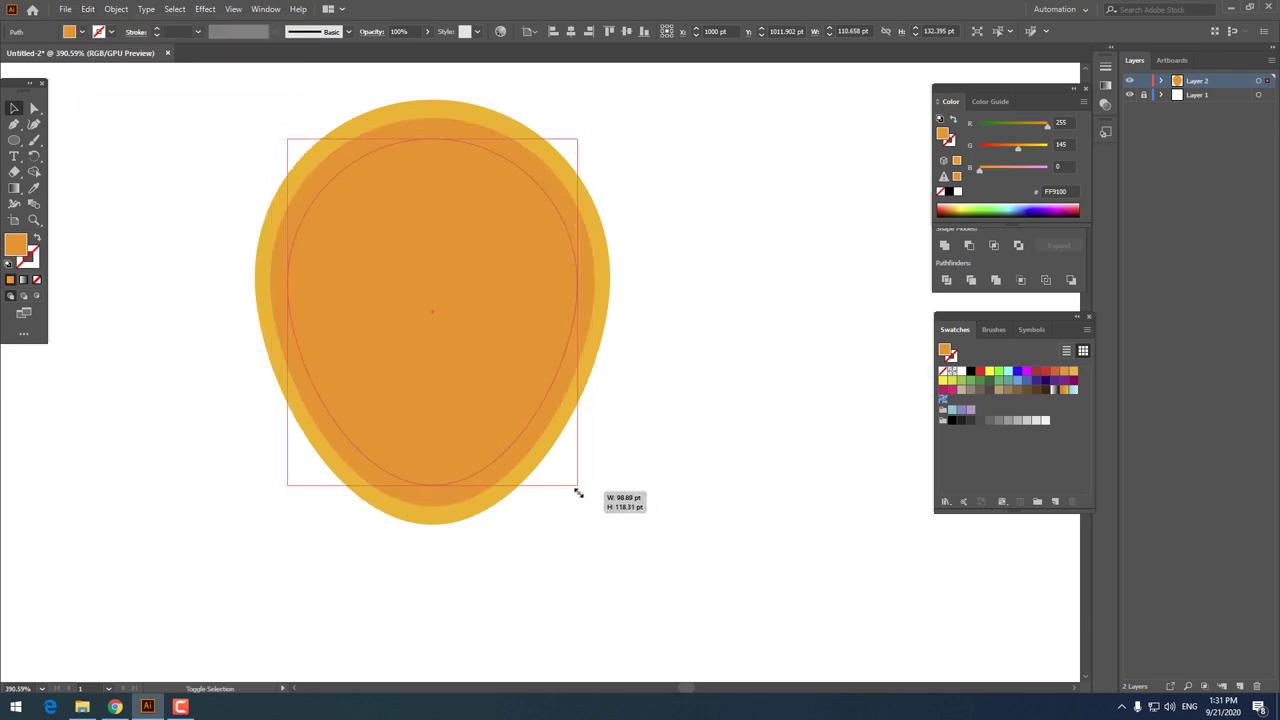
{"action": "double_click", "coordinate": [24, 247]}
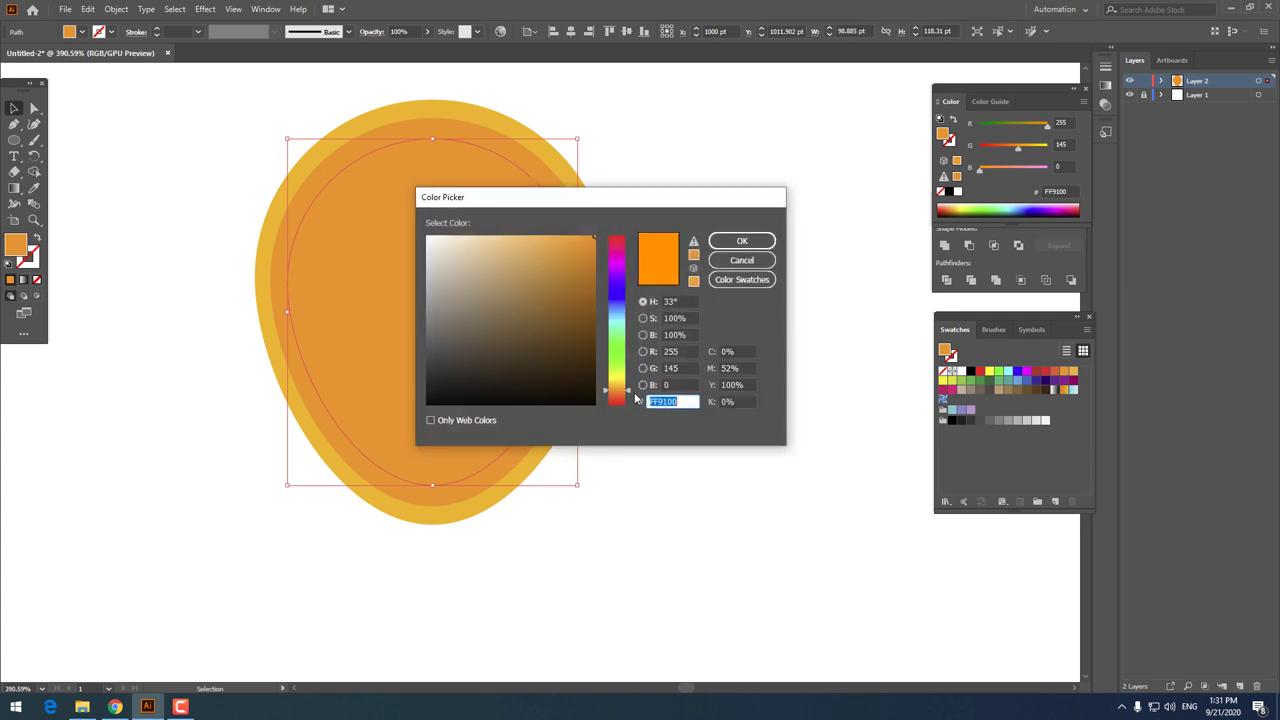
{"action": "left_click", "coordinate": [628, 396]}
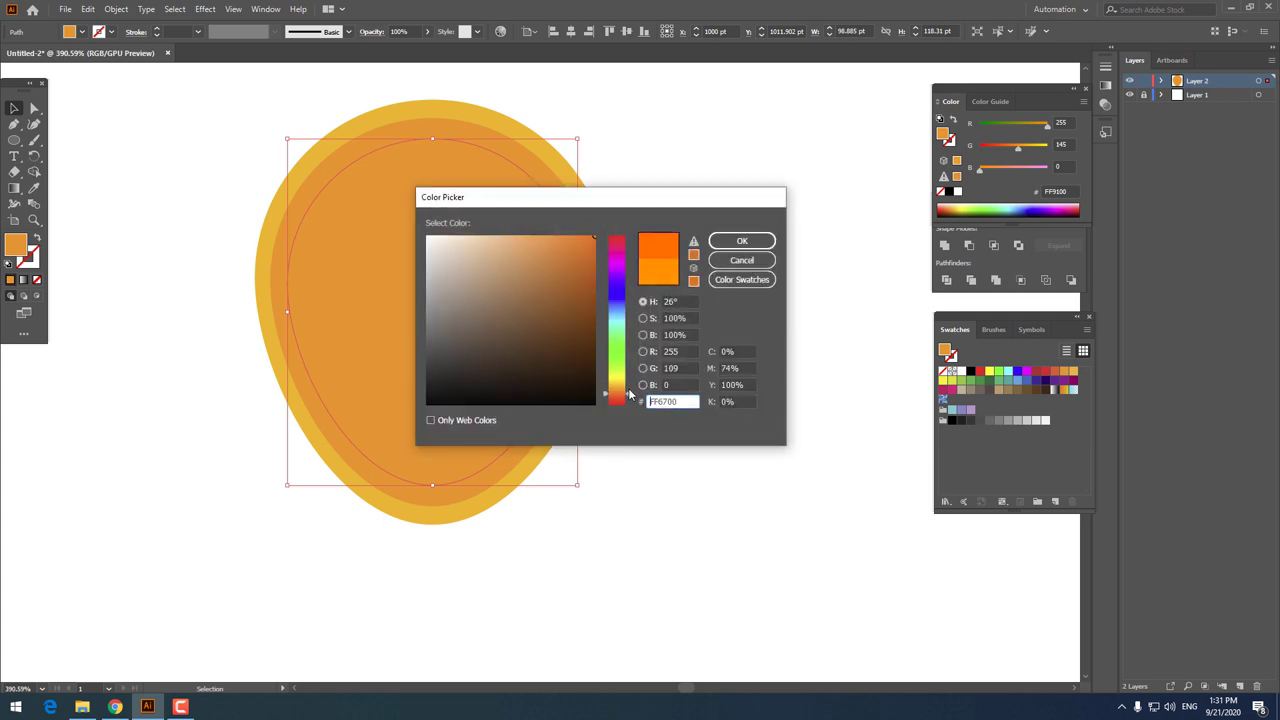
{"action": "left_click", "coordinate": [741, 241]}
{"action": "left_click", "coordinate": [729, 423]}
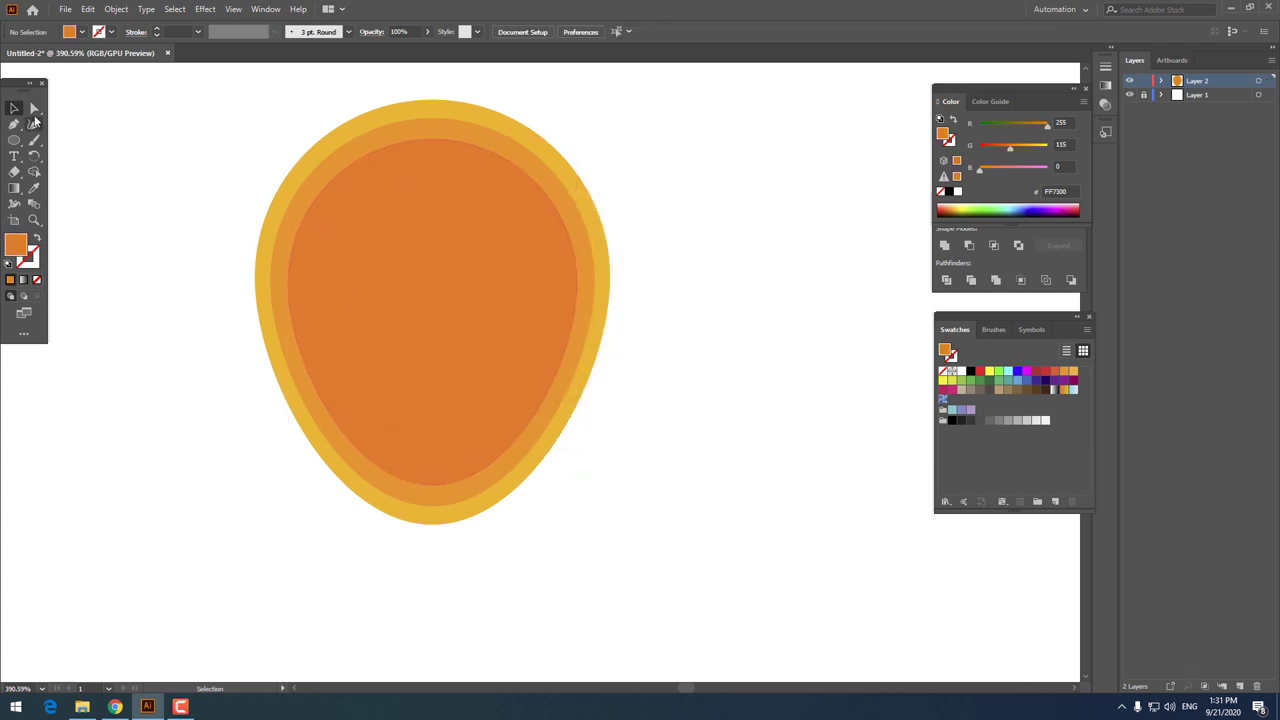
Step: Paste a copy behind the innermost shade, enlarge it and offset it up-left
{"action": "left_click", "coordinate": [483, 350]}
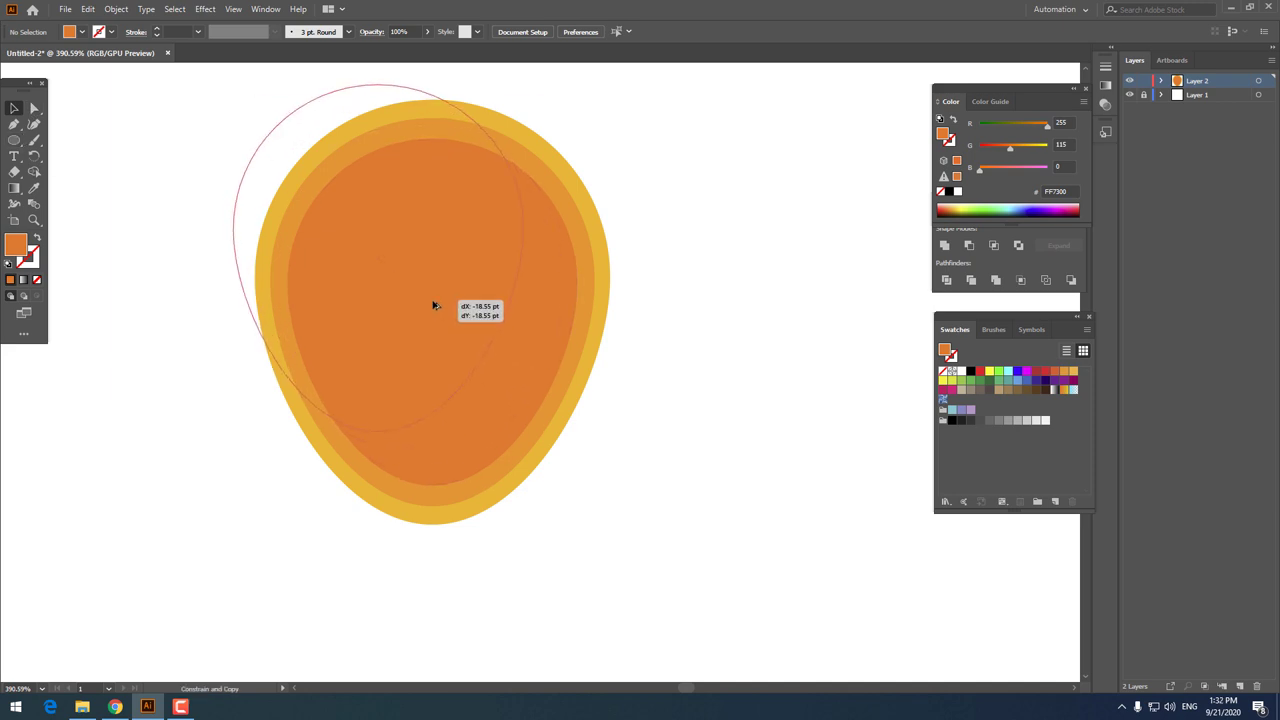
{"action": "left_click", "coordinate": [88, 9]}
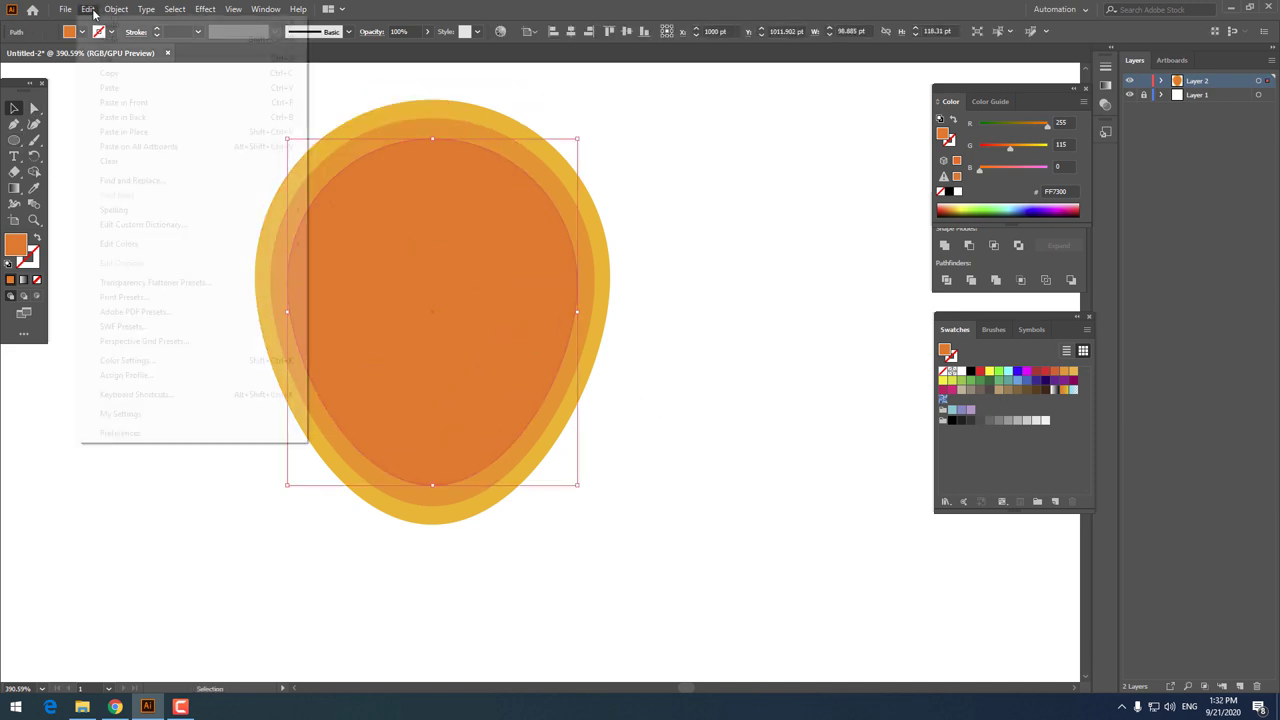
{"action": "left_click", "coordinate": [100, 71]}
{"action": "left_click", "coordinate": [88, 9]}
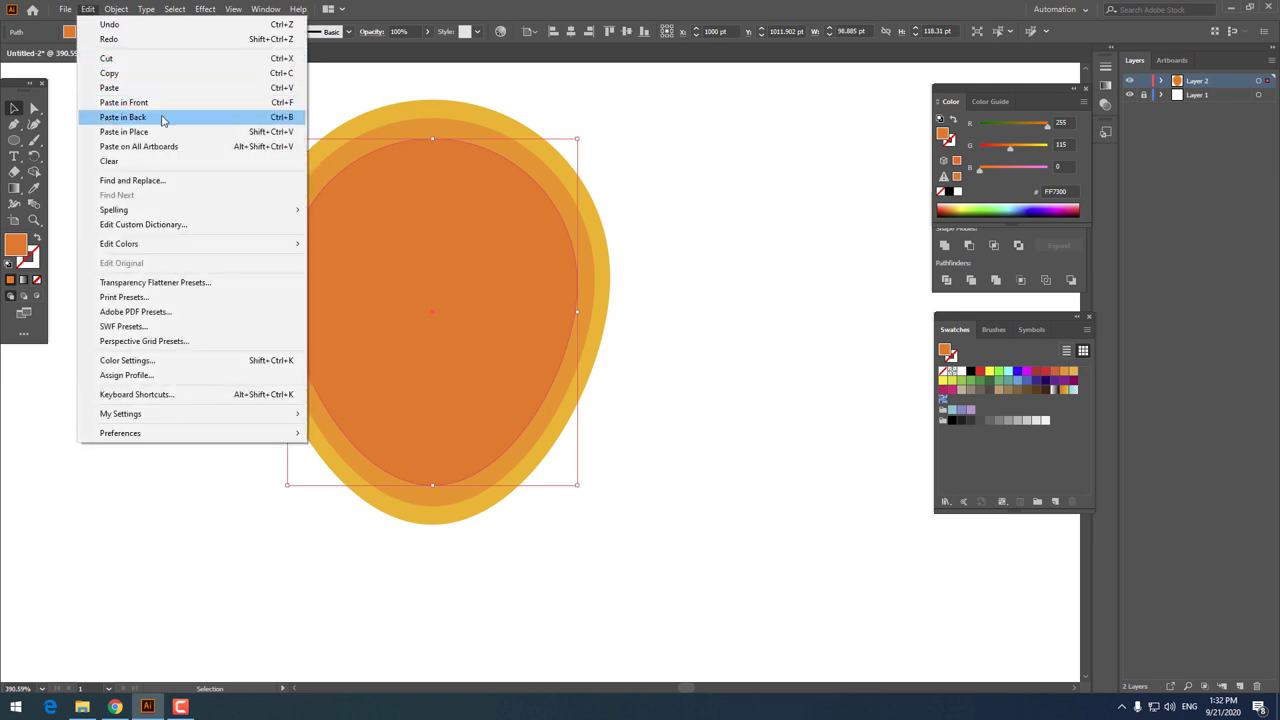
{"action": "left_click", "coordinate": [160, 114]}
{"action": "left_click_drag", "start_coordinate": [442, 319], "coordinate": [400, 277]}
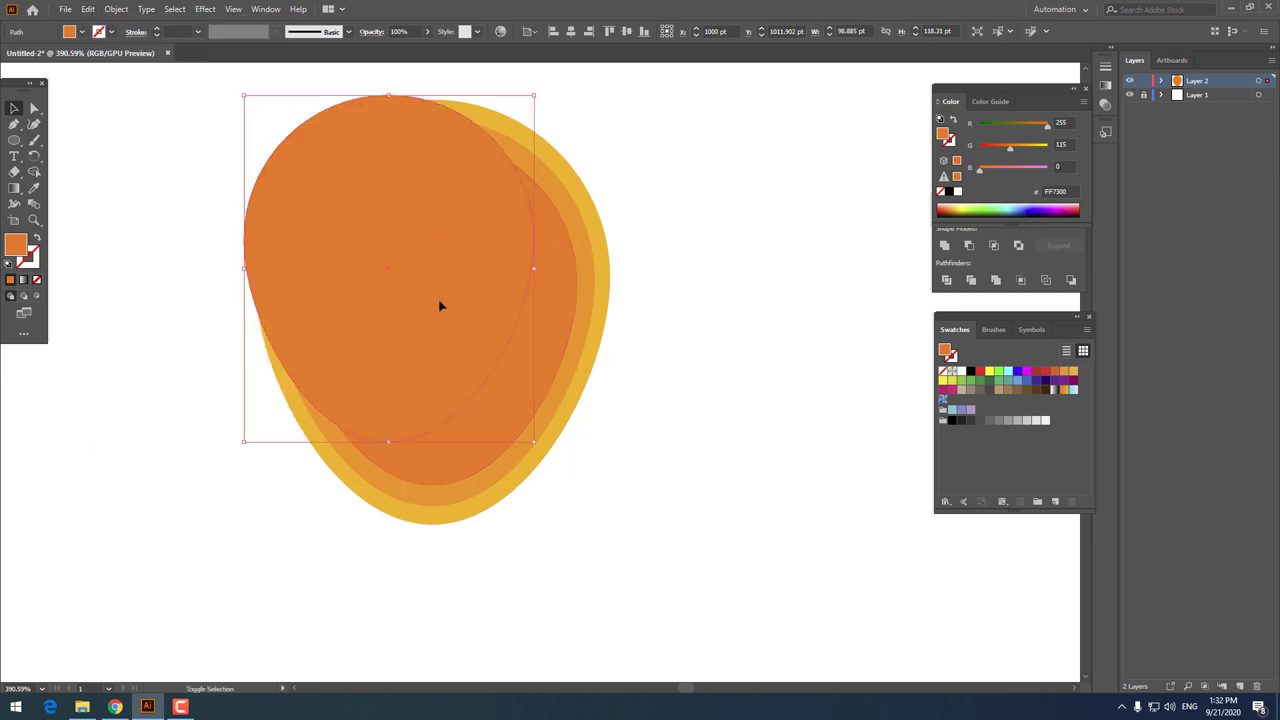
{"action": "left_click_drag", "start_coordinate": [537, 444], "coordinate": [551, 460]}
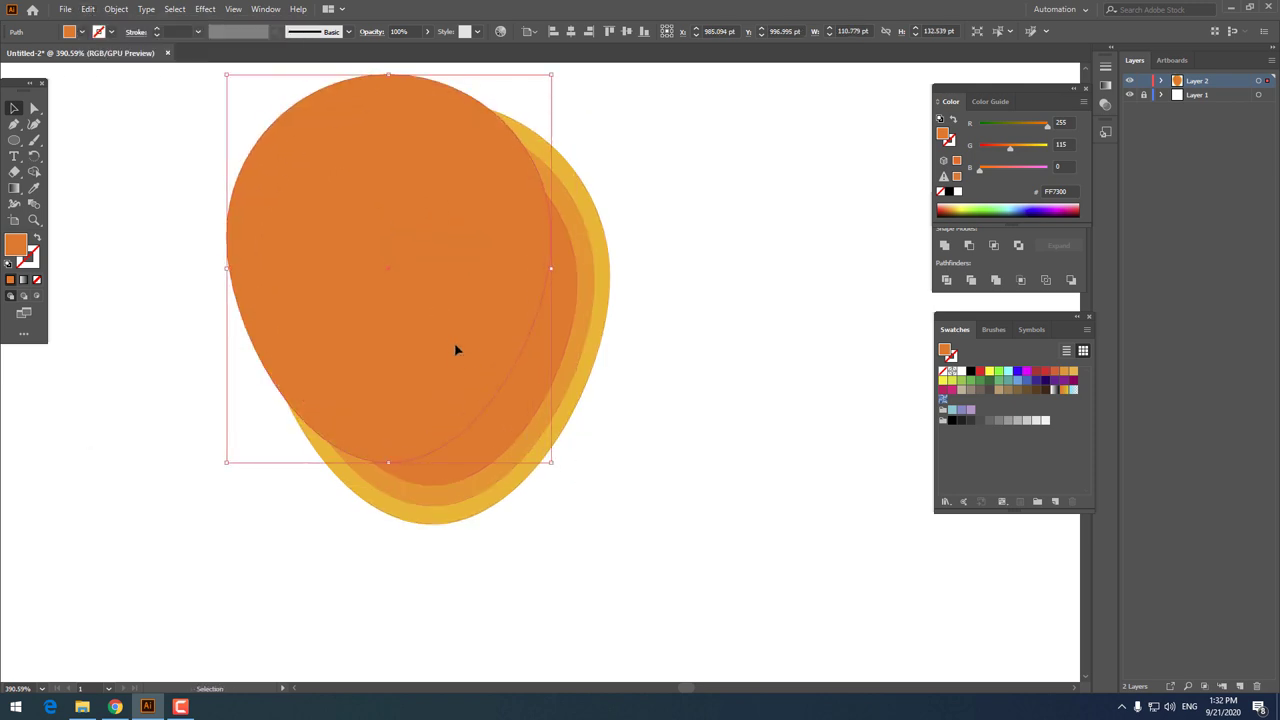
{"action": "left_click_drag", "start_coordinate": [457, 349], "coordinate": [443, 335]}
Step: Divide and ungroup the two shapes, deleting the leftover piece to leave a lower-right crescent shadow
{"action": "left_click", "coordinate": [545, 376], "text": "shift"}
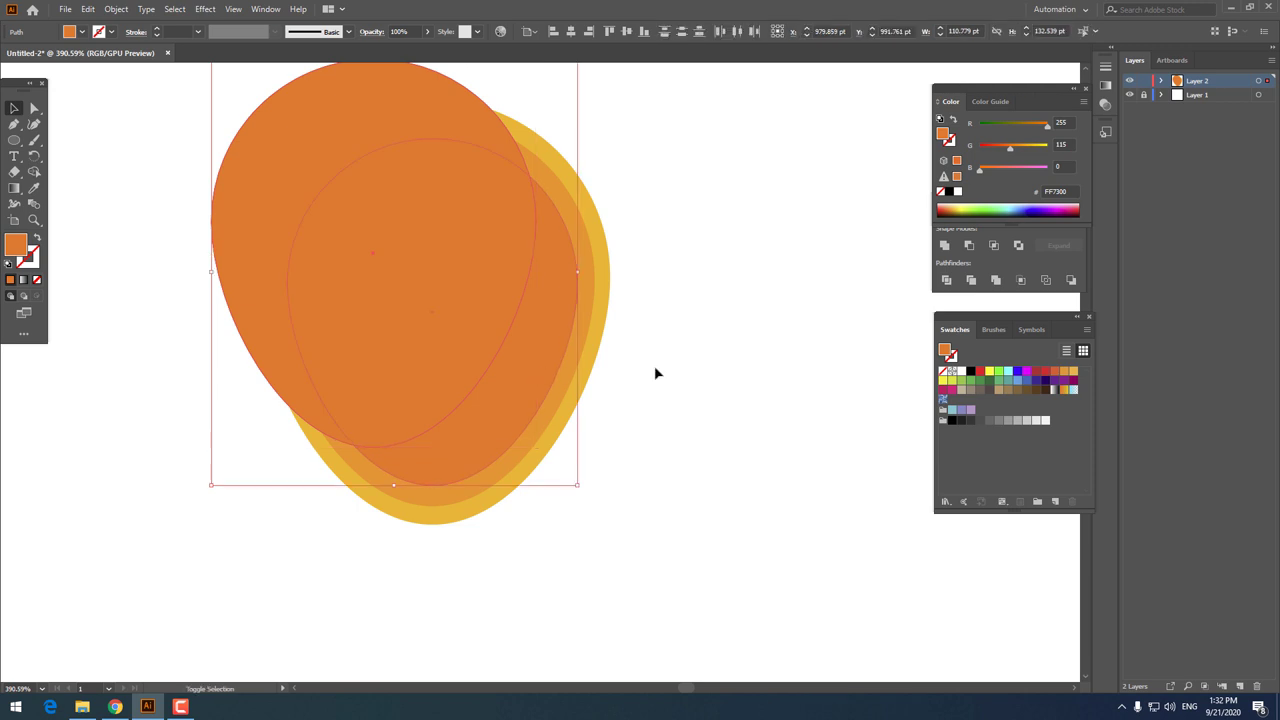
{"action": "left_click", "coordinate": [947, 280]}
{"action": "right_click", "coordinate": [571, 285]}
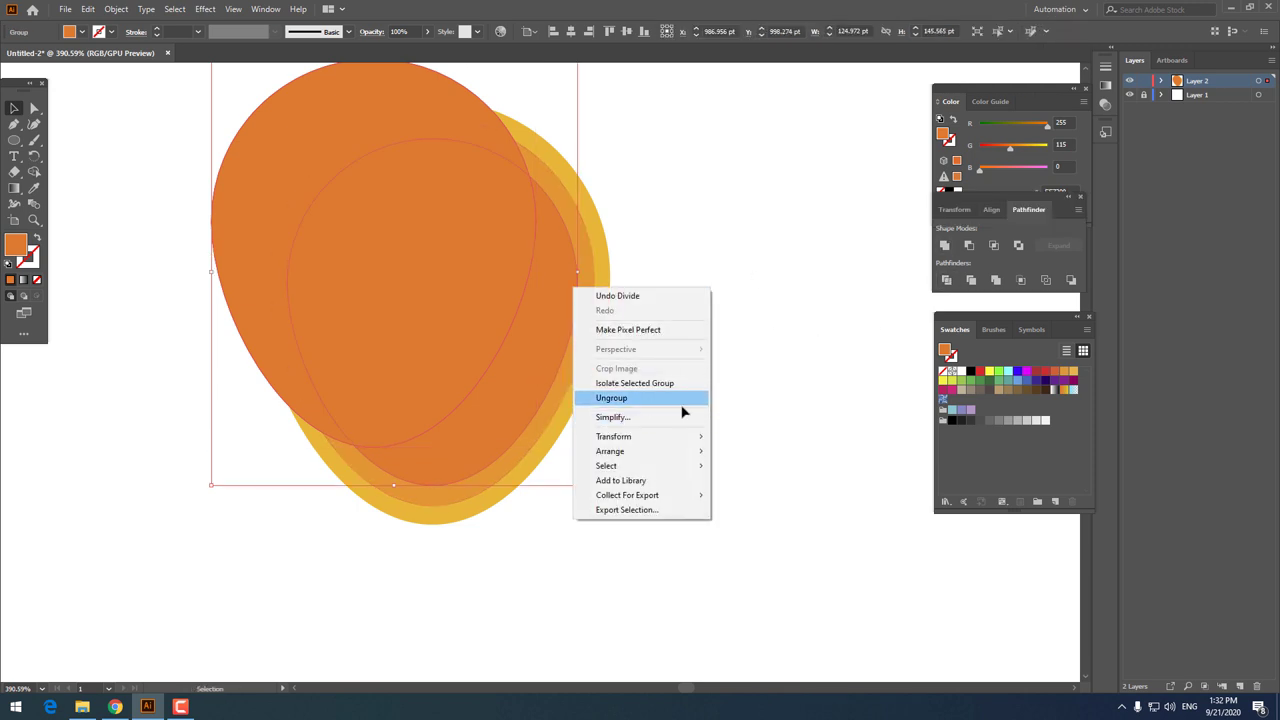
{"action": "left_click", "coordinate": [640, 398]}
{"action": "left_click", "coordinate": [452, 267]}
{"action": "key", "text": "Delete"}
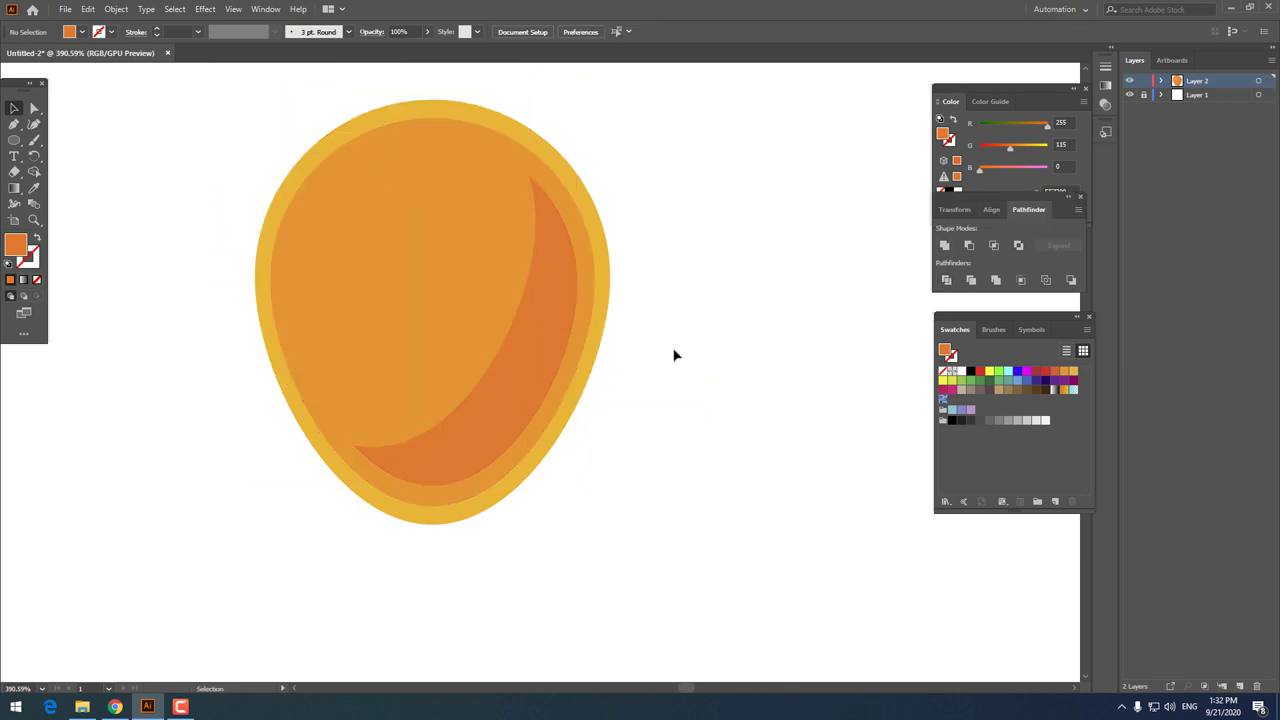
Step: Draw a circle in the balloon's upper left and give it the outer ring's yellow
{"action": "key", "text": "z"}
{"action": "mouse_move", "coordinate": [676, 351]}
{"action": "left_mouse_down"}
{"action": "mouse_move", "coordinate": [463, 326]}
{"action": "mouse_move", "coordinate": [611, 354]}
{"action": "mouse_move", "coordinate": [520, 366]}
{"action": "mouse_move", "coordinate": [563, 358]}
{"action": "mouse_move", "coordinate": [357, 251]}
{"action": "mouse_move", "coordinate": [164, 214]}
{"action": "left_mouse_up"}
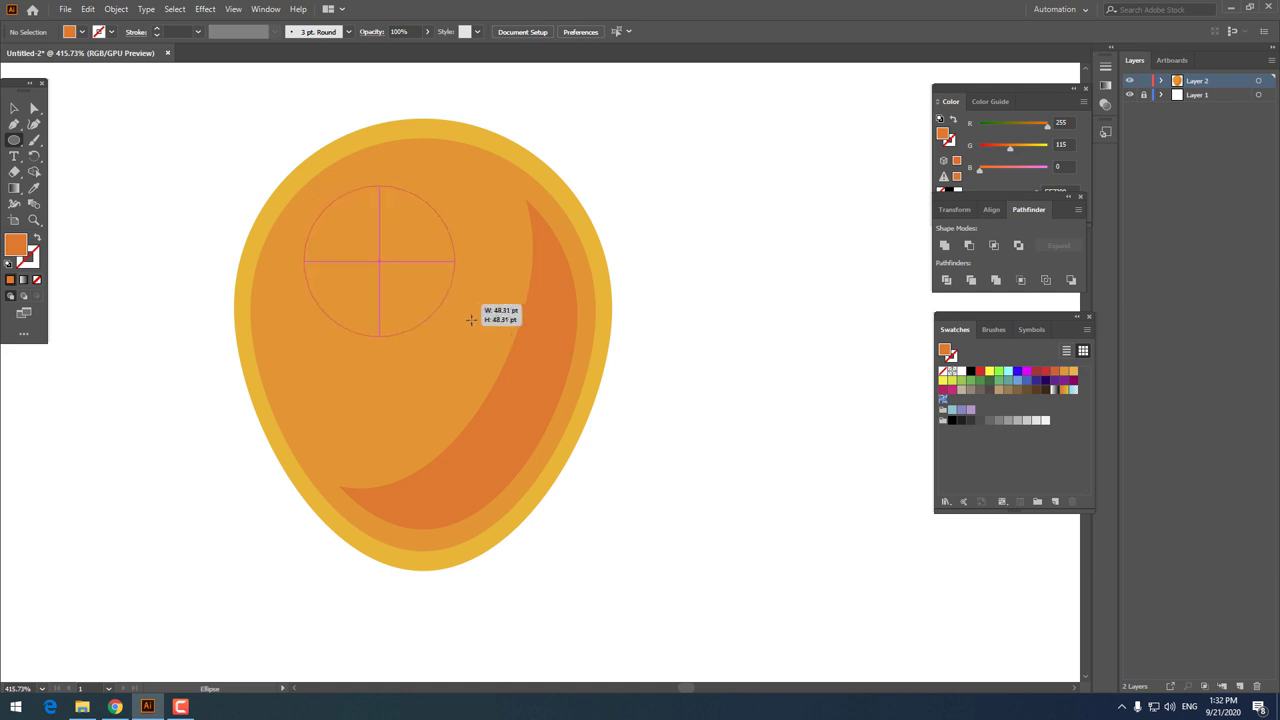
{"action": "left_click_drag", "start_coordinate": [304, 186], "coordinate": [494, 376]}
{"action": "left_click", "coordinate": [12, 107]}
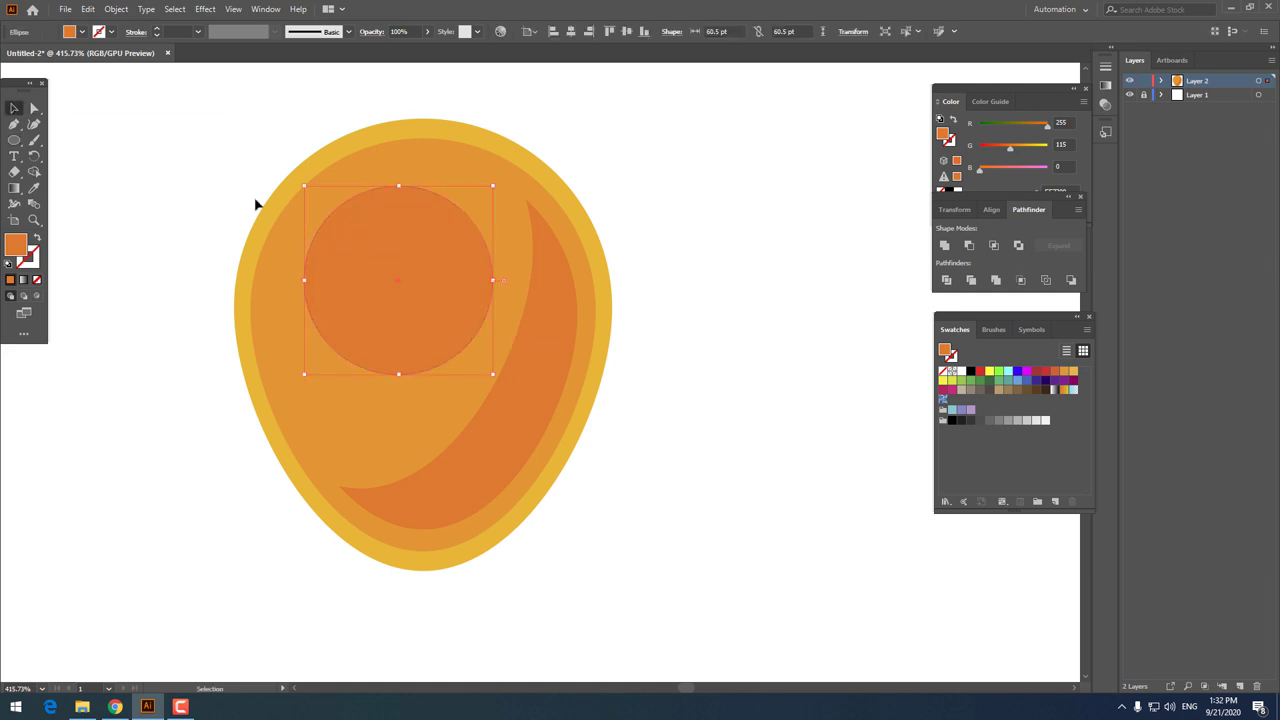
{"action": "left_click_drag", "start_coordinate": [369, 262], "coordinate": [354, 251]}
{"action": "left_click", "coordinate": [33, 187]}
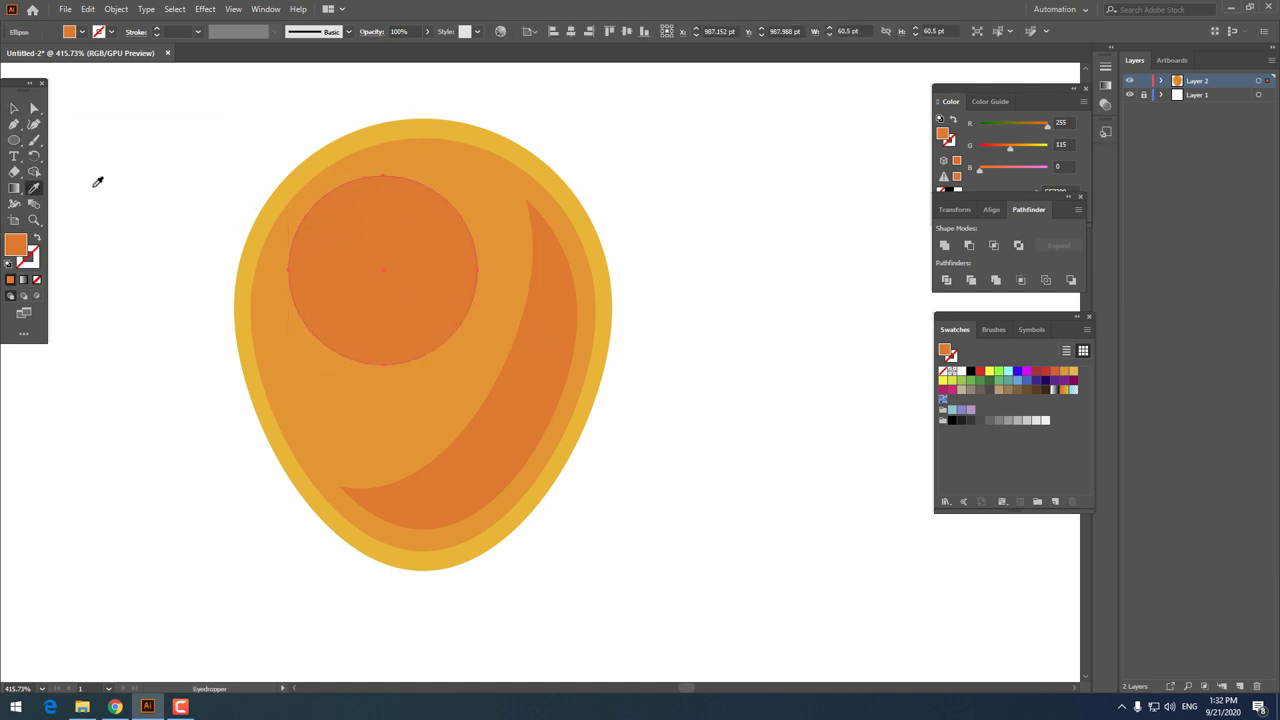
{"action": "left_click", "coordinate": [267, 178]}
{"action": "left_click", "coordinate": [14, 108]}
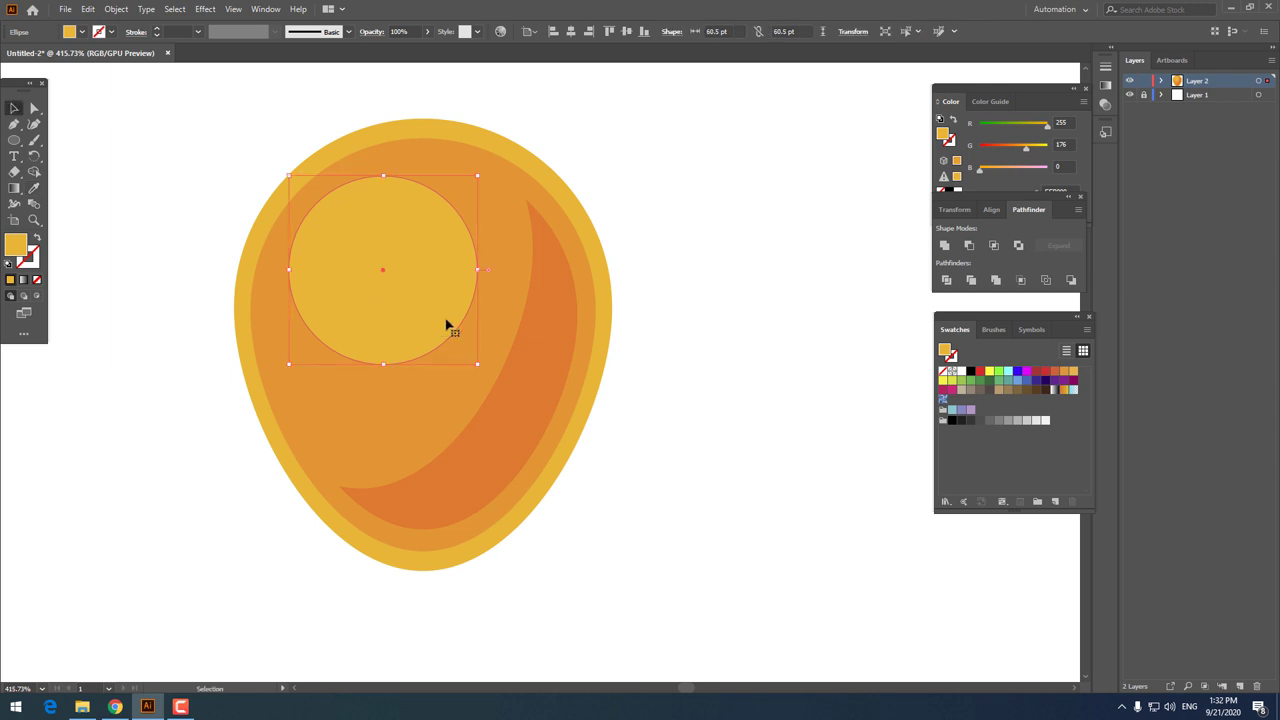
Step: Paste a smaller copy of the yellow circle in front, recolour it brighter yellow, sized about 55 pt
{"action": "left_click", "coordinate": [88, 9]}
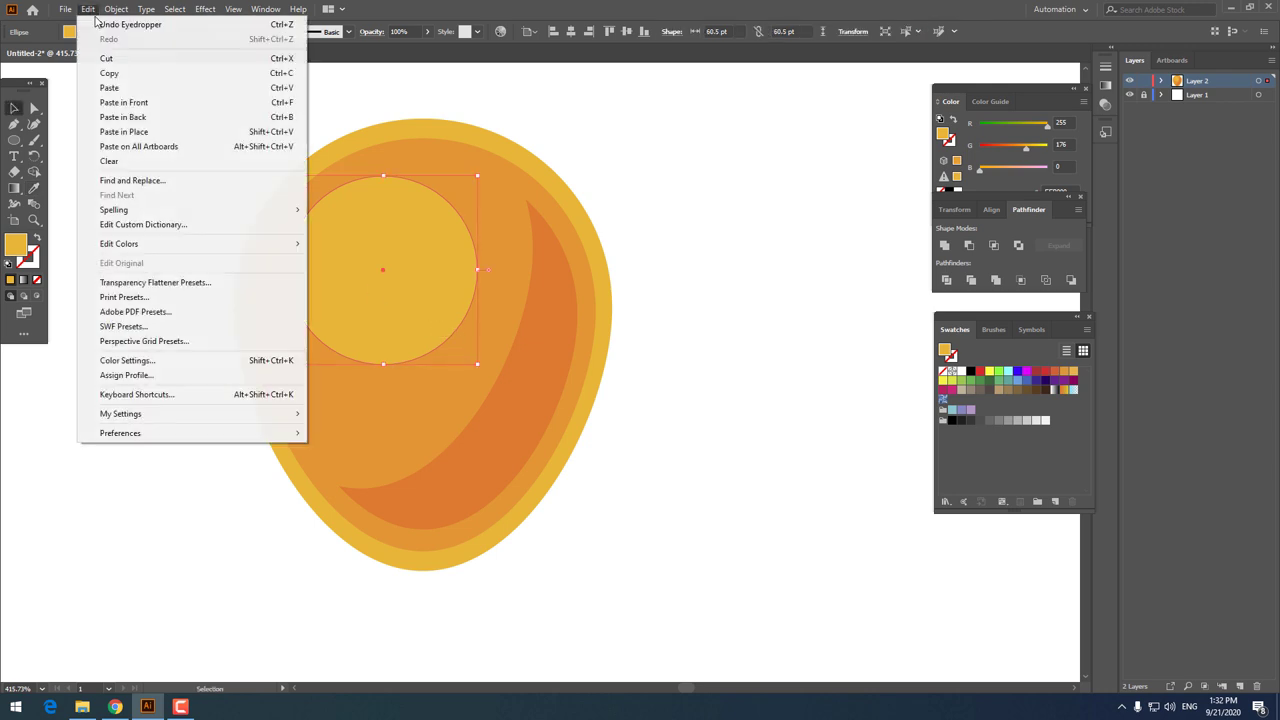
{"action": "left_click", "coordinate": [122, 72]}
{"action": "left_click", "coordinate": [88, 9]}
{"action": "left_click", "coordinate": [143, 102]}
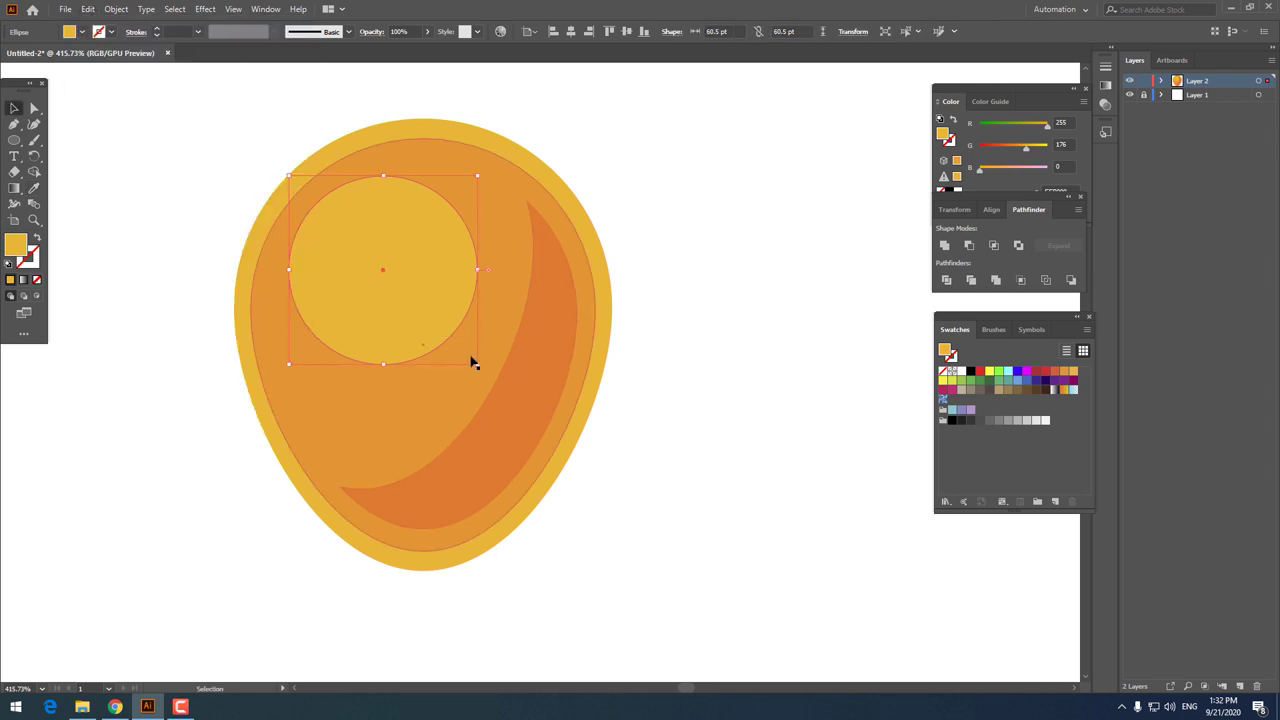
{"action": "left_click_drag", "start_coordinate": [477, 364], "coordinate": [446, 327]}
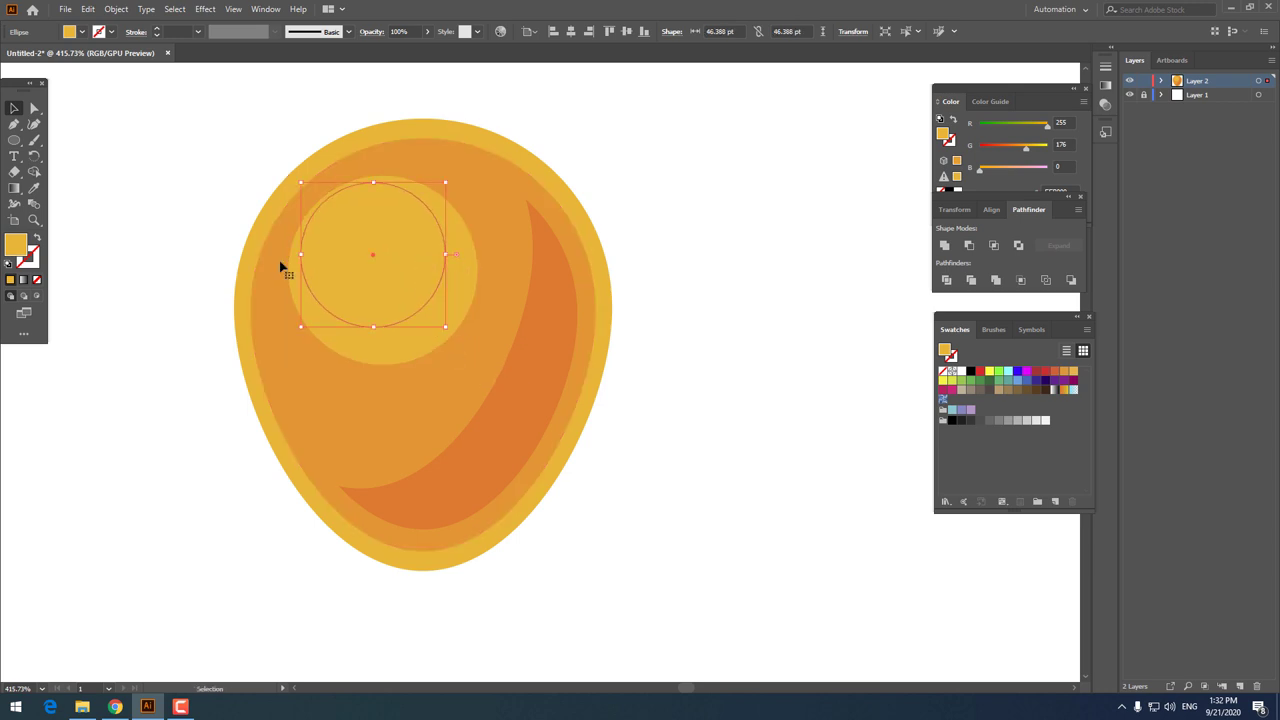
{"action": "double_click", "coordinate": [14, 250]}
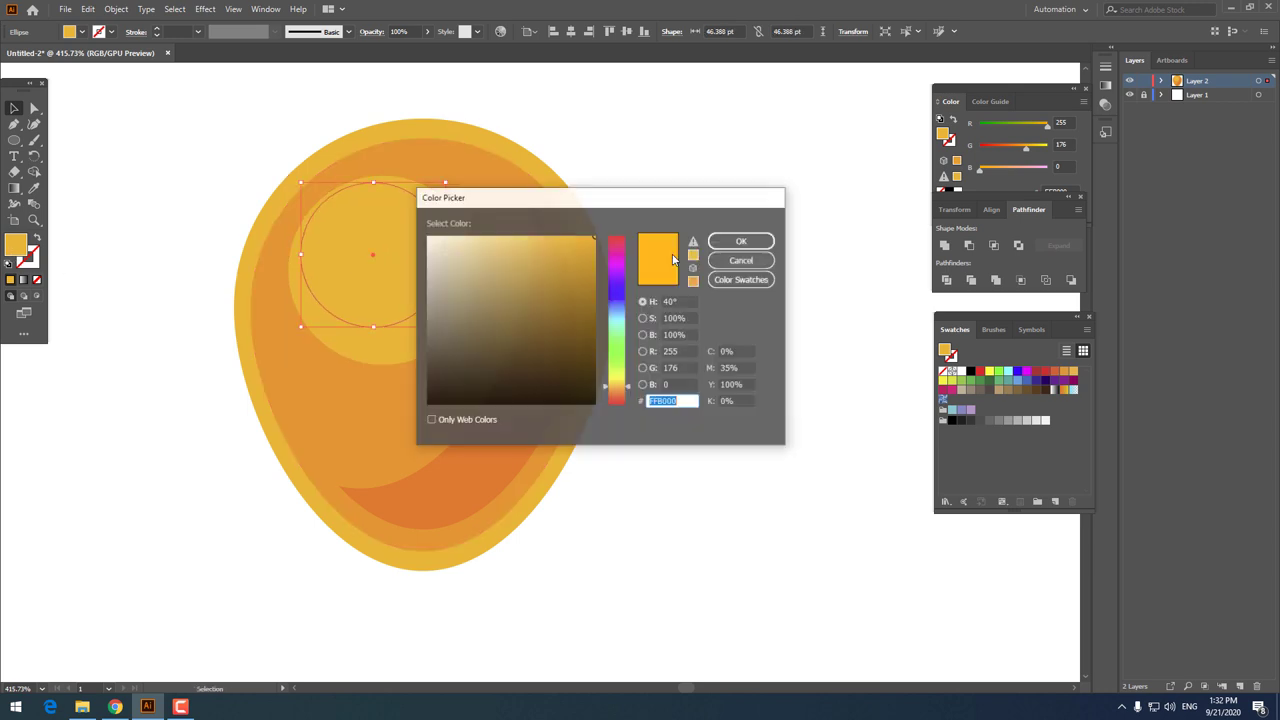
{"action": "left_click", "coordinate": [627, 392]}
{"action": "left_click_drag", "start_coordinate": [627, 390], "coordinate": [627, 384]}
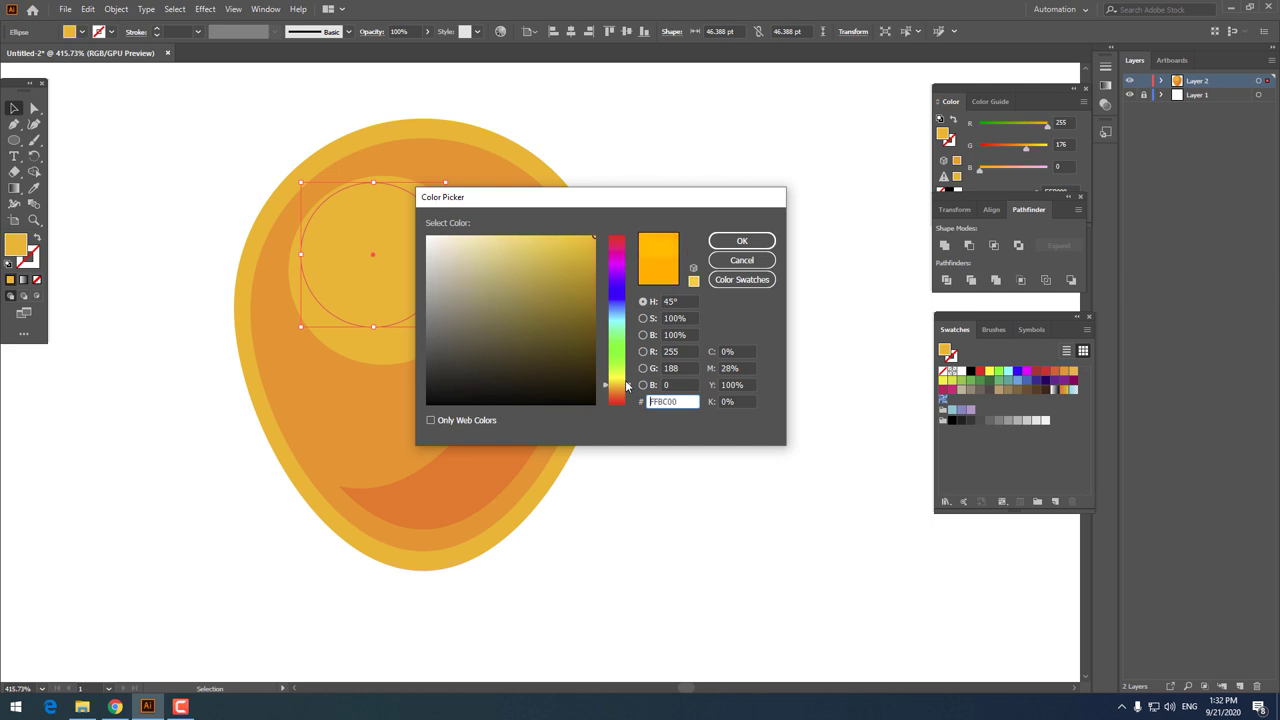
{"action": "left_click", "coordinate": [742, 241]}
{"action": "left_click_drag", "start_coordinate": [390, 252], "coordinate": [404, 266]}
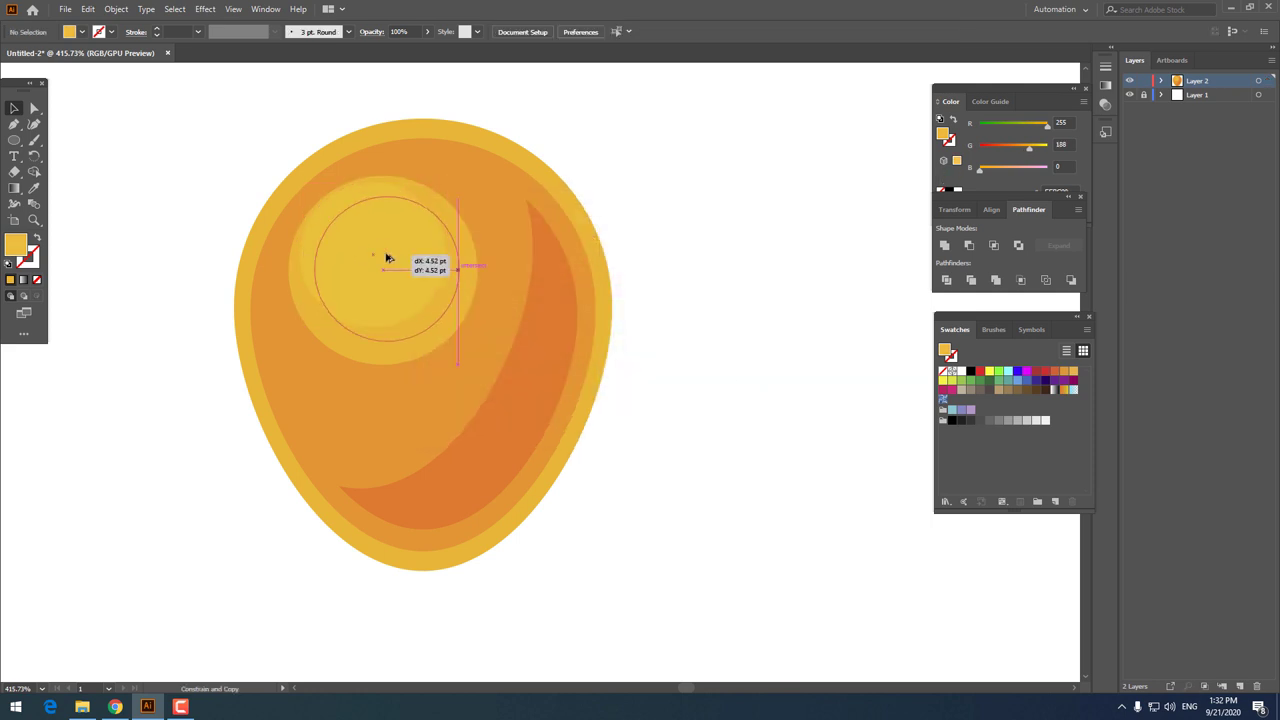
{"action": "left_click_drag", "start_coordinate": [457, 341], "coordinate": [485, 364]}
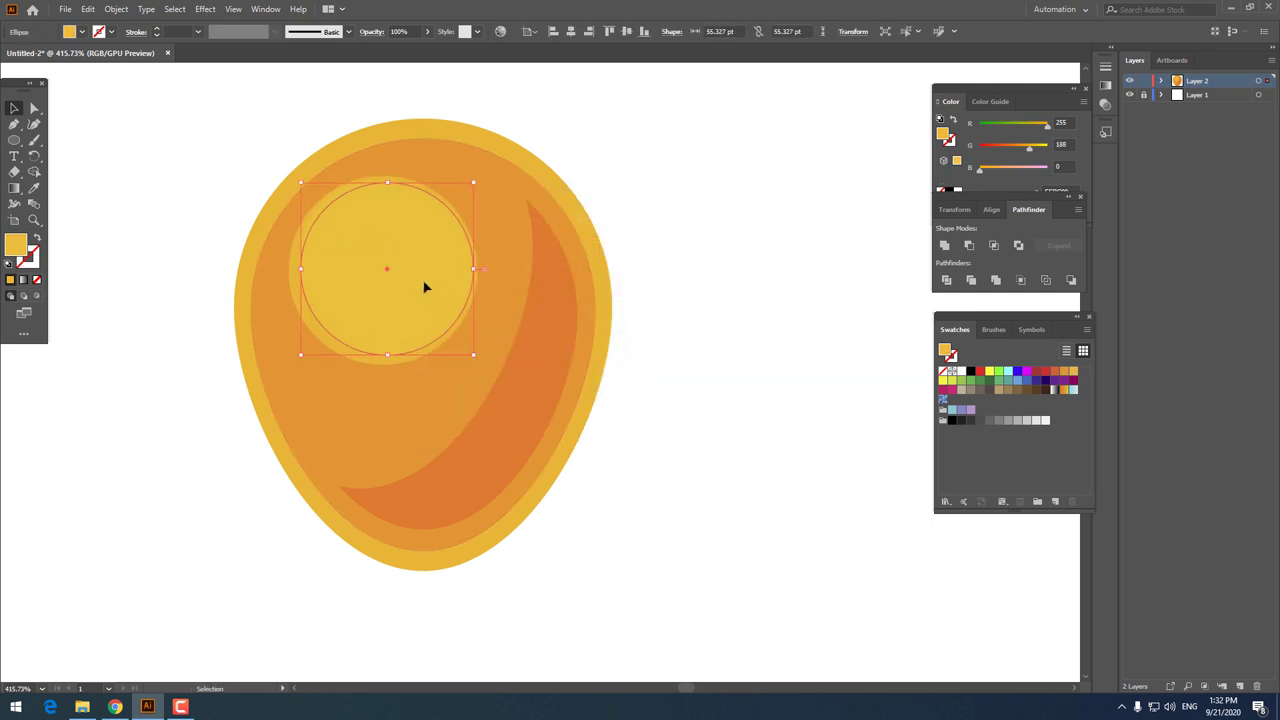
Step: Cut the two yellow circles into a crescent and send the inner circle behind the larger one
{"action": "left_click", "coordinate": [337, 212], "text": "shift"}
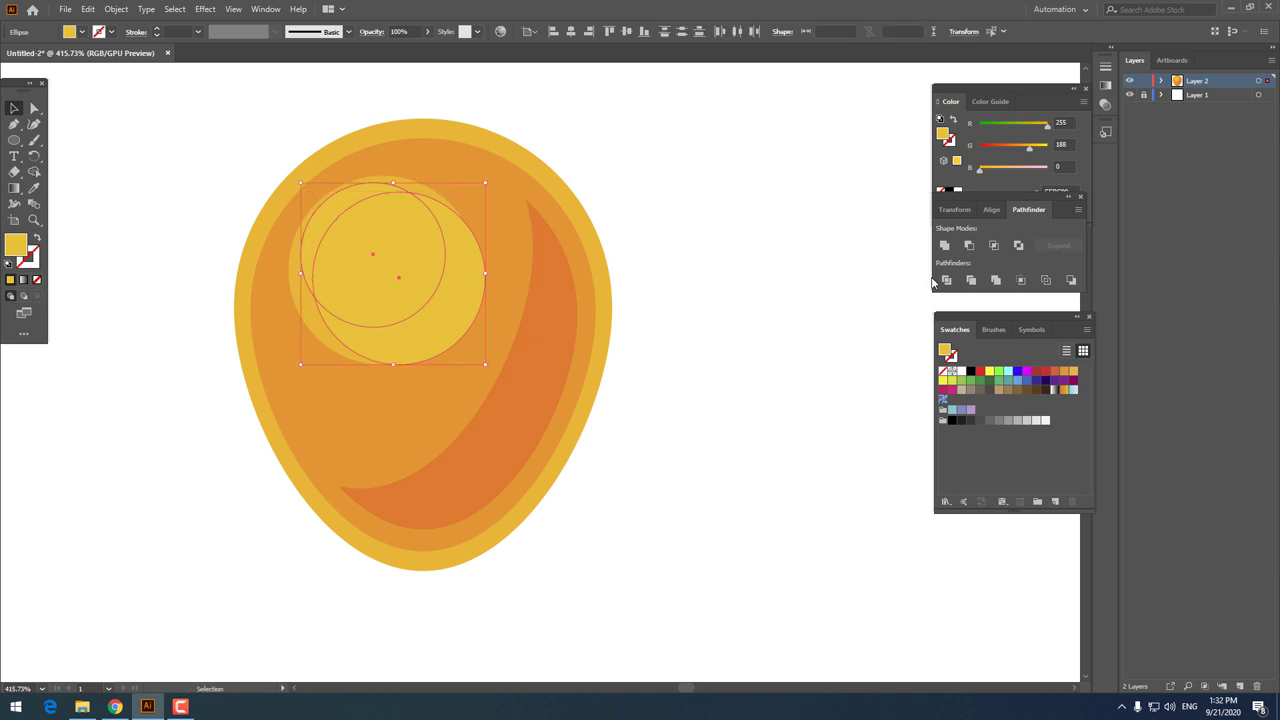
{"action": "right_click", "coordinate": [398, 244]}
{"action": "left_click", "coordinate": [450, 363]}
{"action": "left_click", "coordinate": [763, 434]}
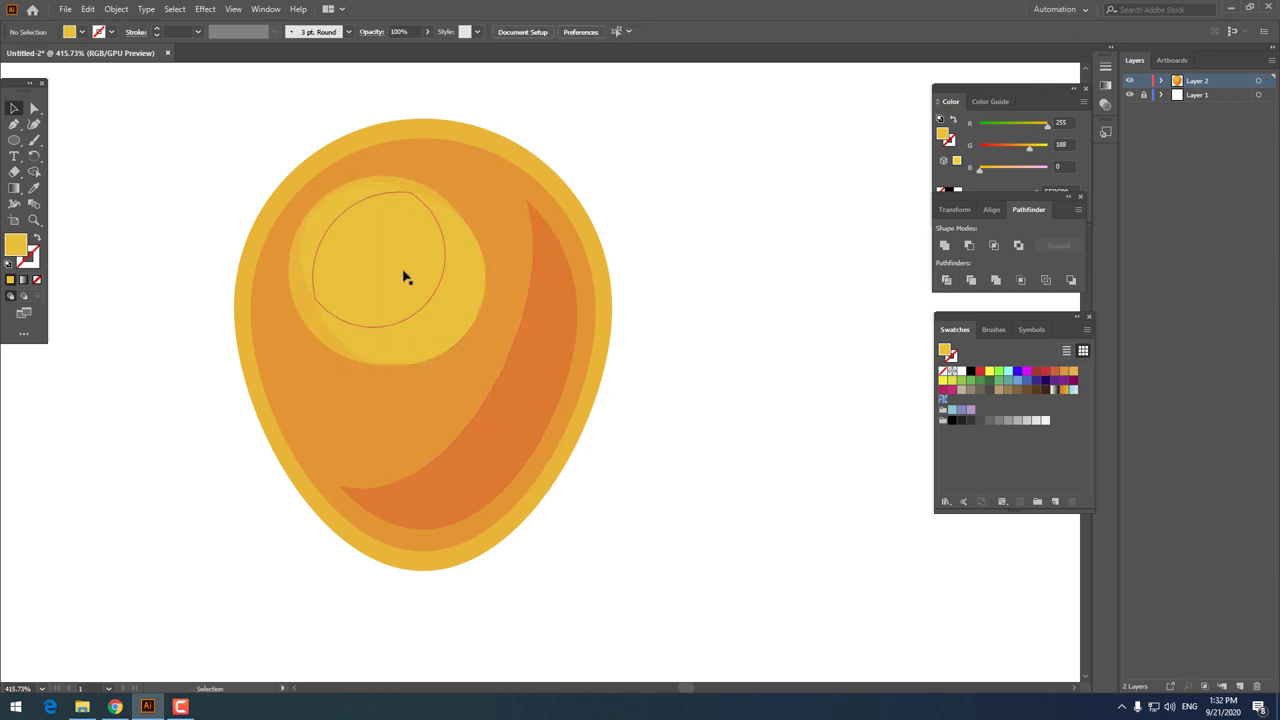
{"action": "left_click", "coordinate": [406, 278]}
{"action": "key", "text": "ctrl+["}
{"action": "left_click", "coordinate": [674, 400]}
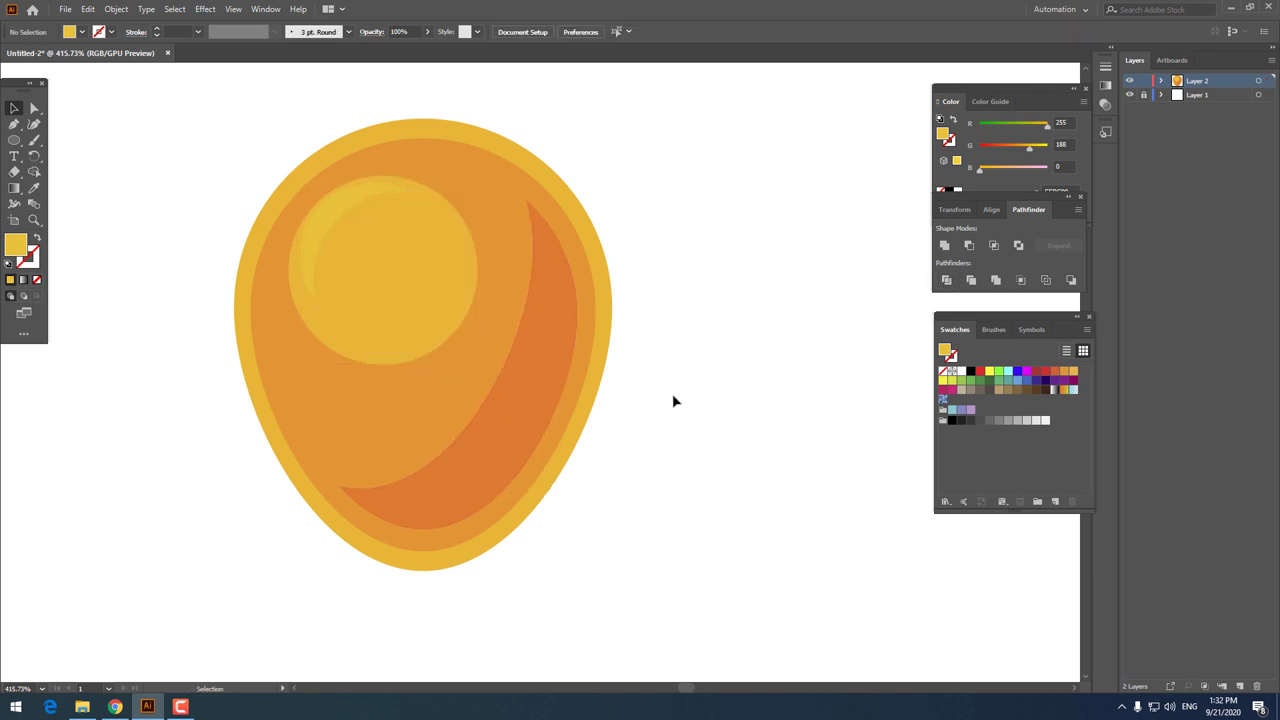
Step: Shift the crescent glint's yellow fill slightly toward orange in the Color Picker
{"action": "left_click", "coordinate": [358, 210]}
{"action": "key", "text": "z"}
{"action": "scroll", "coordinate": [514, 286], "scroll_direction": "down", "scroll_amount": 3}
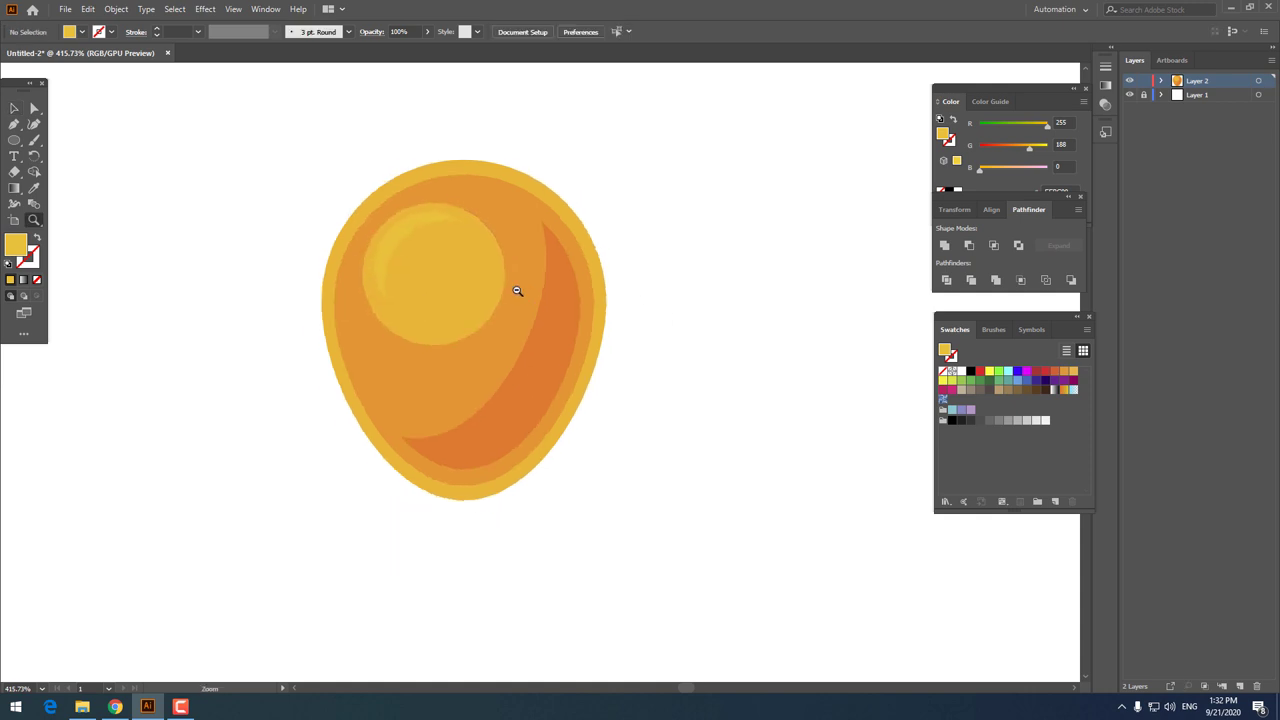
{"action": "scroll", "coordinate": [554, 331], "scroll_direction": "up", "scroll_amount": 3}
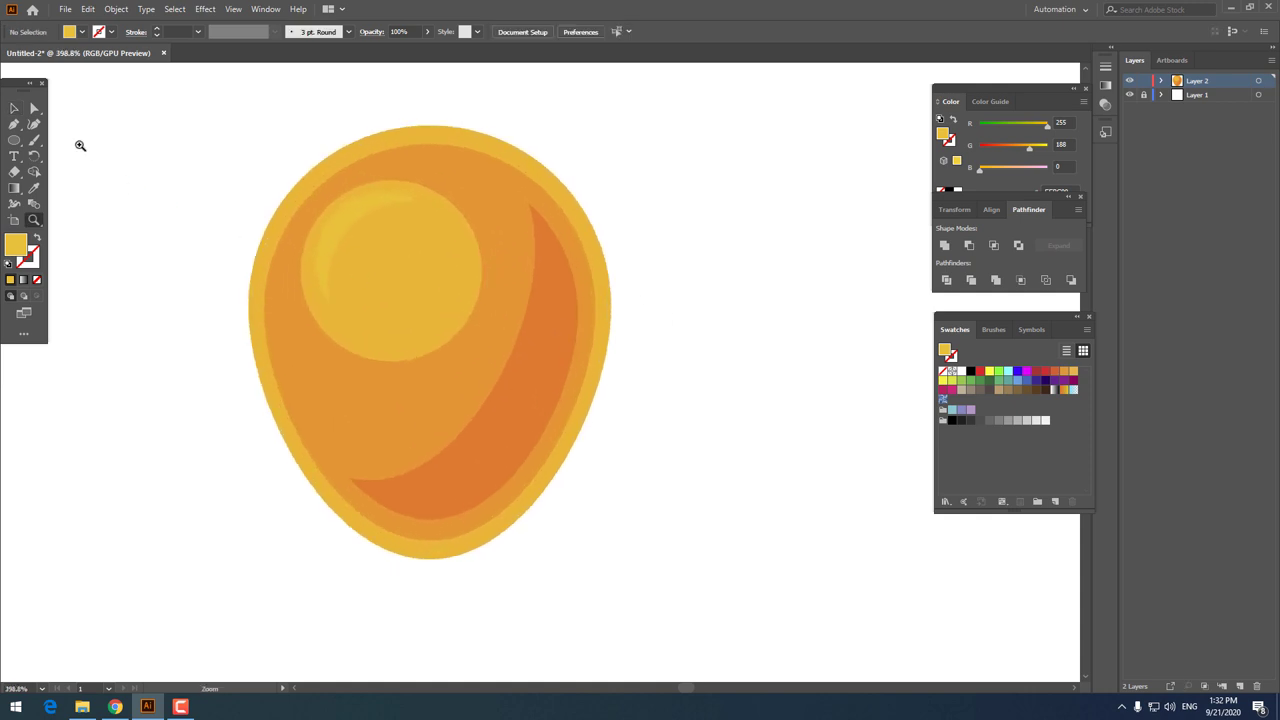
{"action": "left_click", "coordinate": [345, 221]}
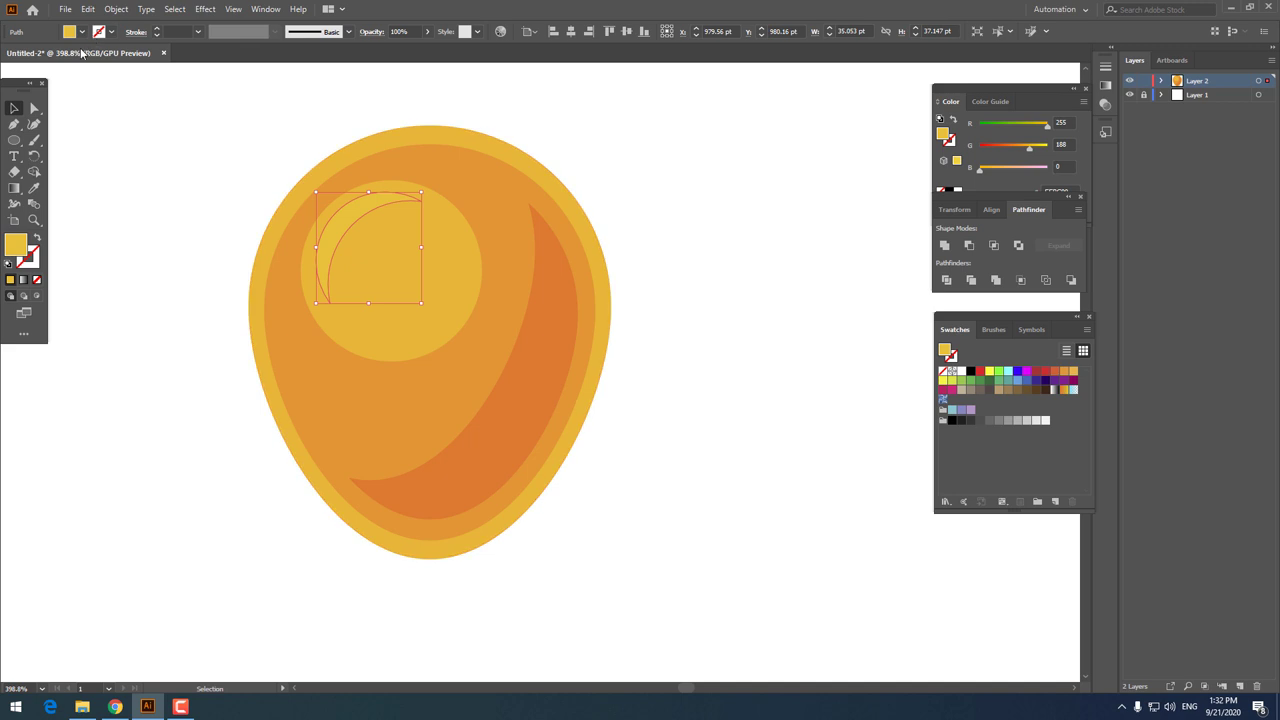
{"action": "double_click", "coordinate": [20, 240]}
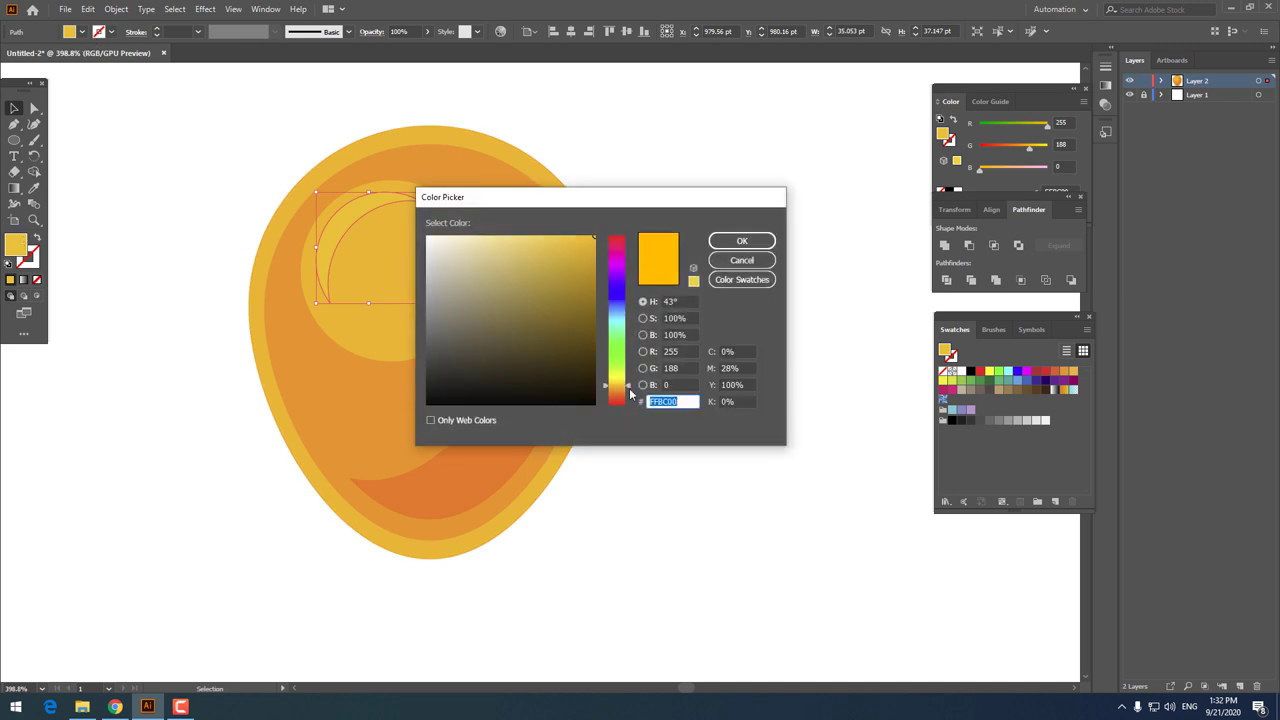
{"action": "left_click_drag", "start_coordinate": [629, 389], "coordinate": [629, 391]}
{"action": "left_click", "coordinate": [742, 241]}
{"action": "left_click", "coordinate": [717, 294]}
{"action": "key", "text": "z"}
{"action": "mouse_move", "coordinate": [717, 294]}
{"action": "left_mouse_down"}
{"action": "mouse_move", "coordinate": [561, 288]}
{"action": "mouse_move", "coordinate": [620, 326]}
{"action": "left_mouse_up"}
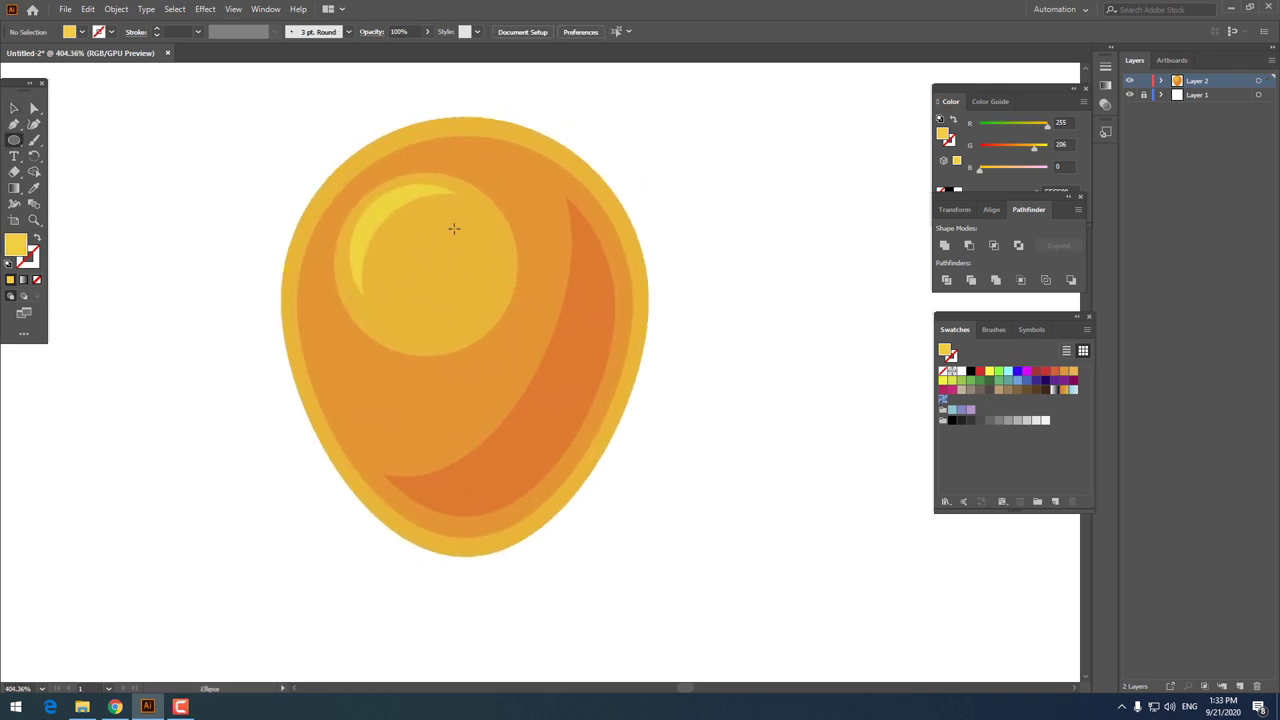
Step: Draw a white FFFFFF dot inside the highlight and set its opacity to 50%
{"action": "left_click_drag", "start_coordinate": [418, 206], "coordinate": [486, 272]}
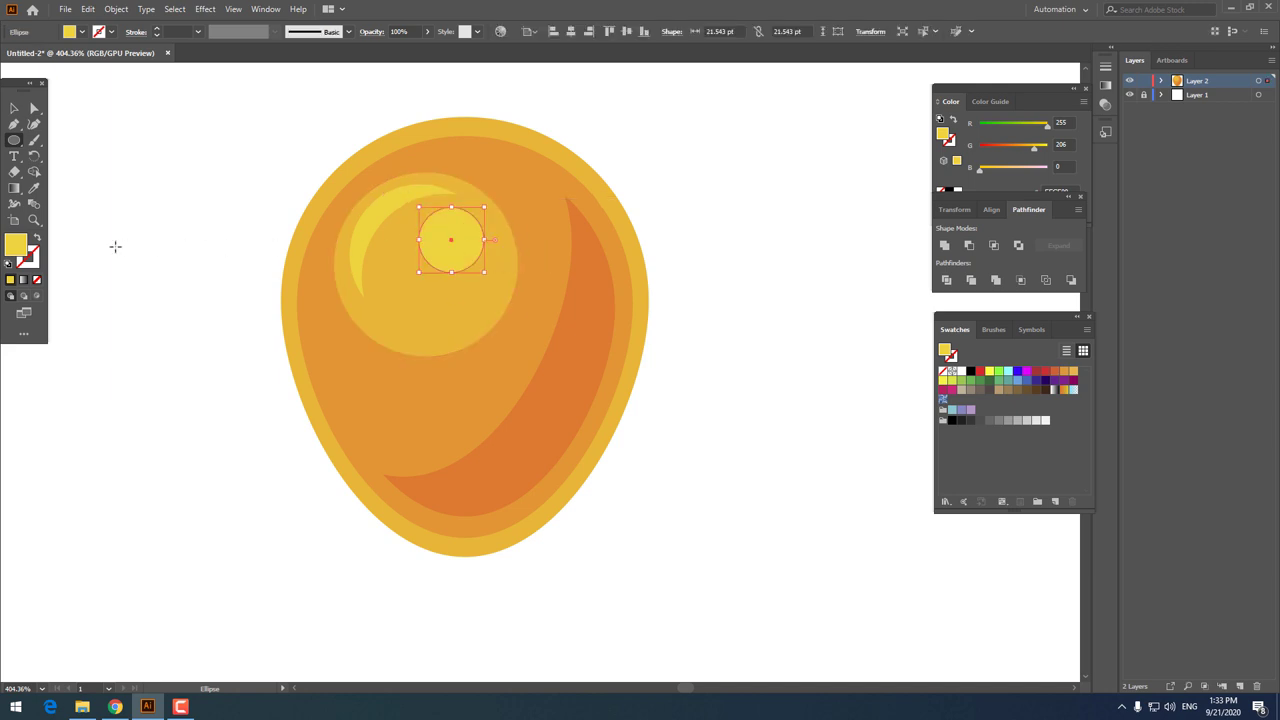
{"action": "double_click", "coordinate": [25, 250]}
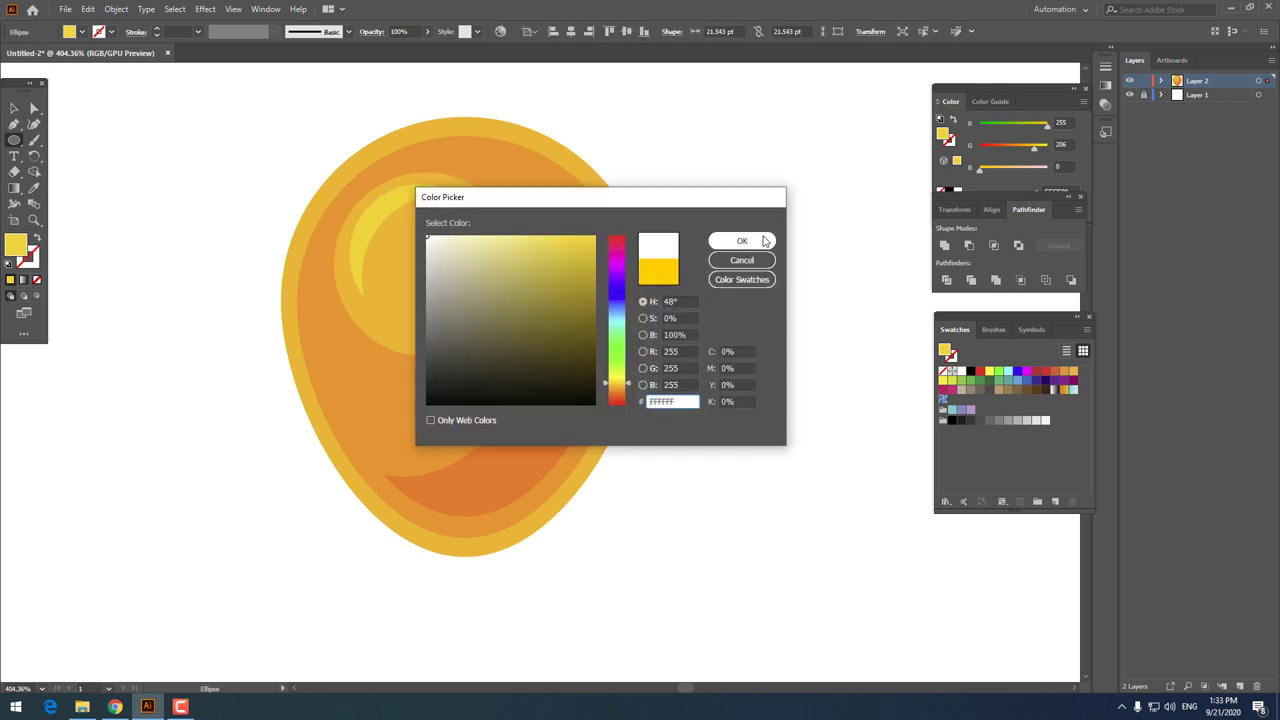
{"action": "left_click", "coordinate": [763, 241]}
{"action": "left_click", "coordinate": [14, 108]}
{"action": "left_click", "coordinate": [709, 431]}
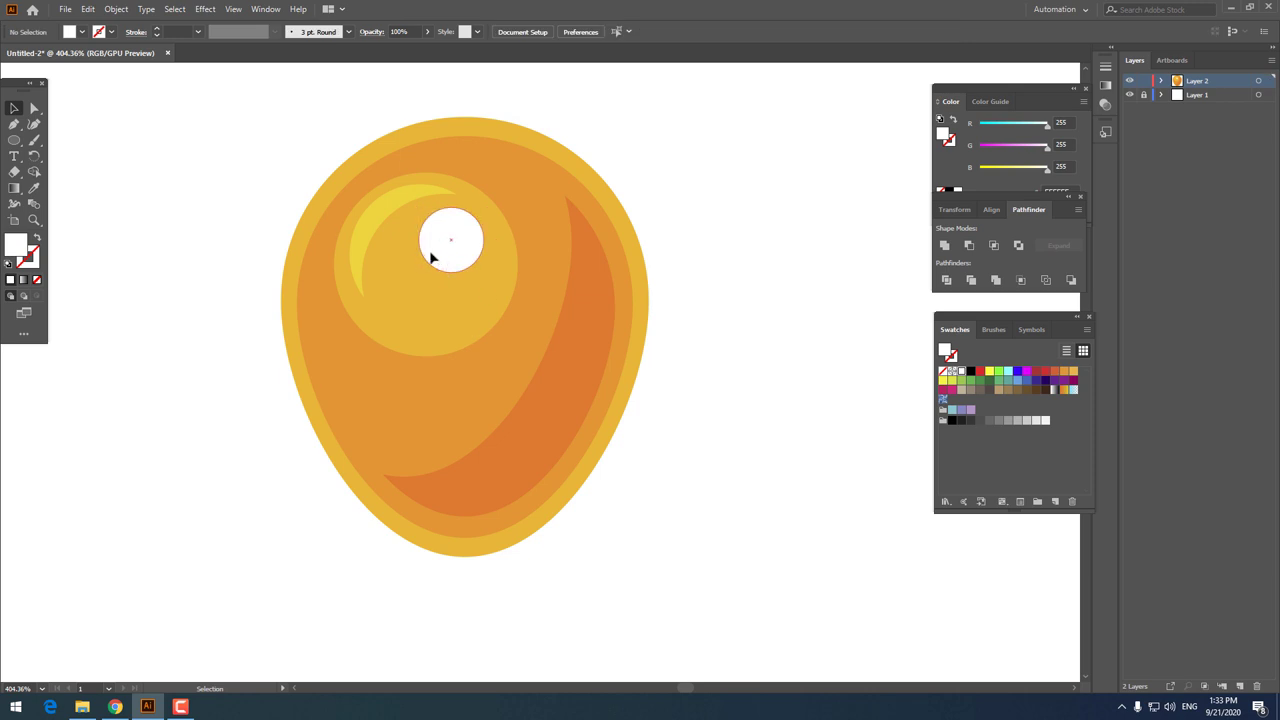
{"action": "left_click_drag", "start_coordinate": [431, 258], "coordinate": [411, 257]}
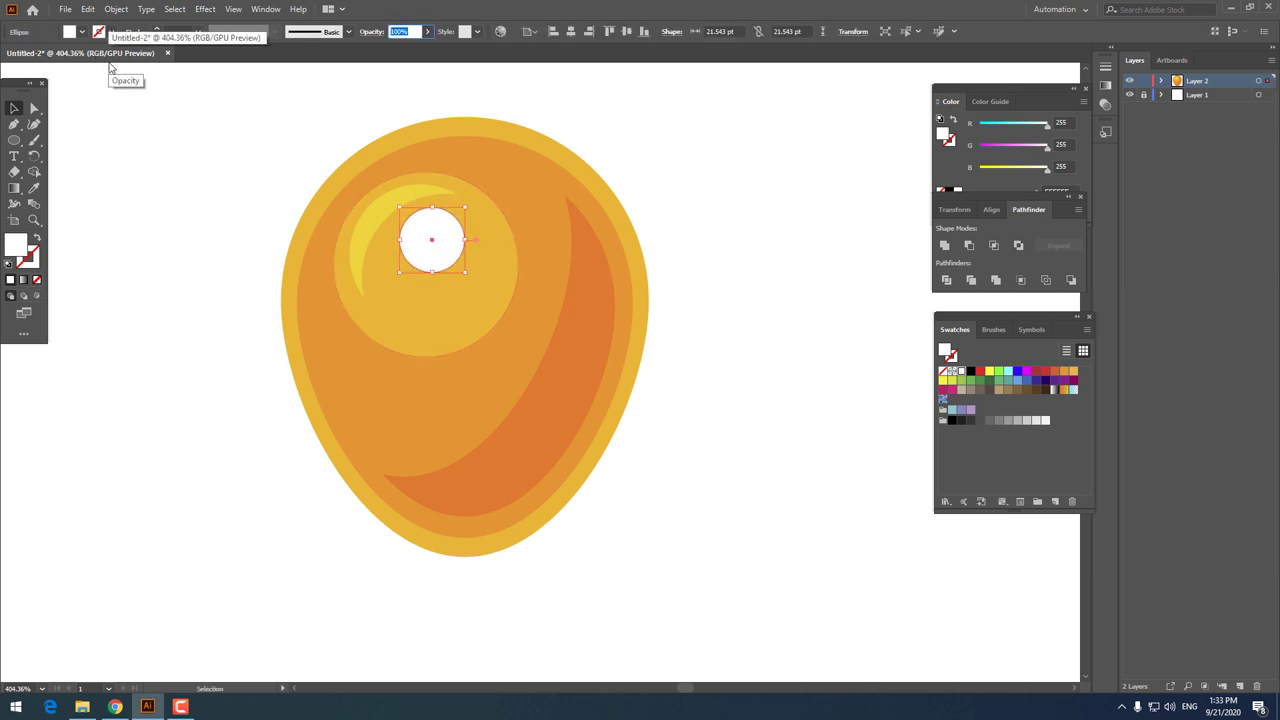
{"action": "type", "text": "50"}
{"action": "key", "text": "Return"}
{"action": "left_click", "coordinate": [686, 326]}
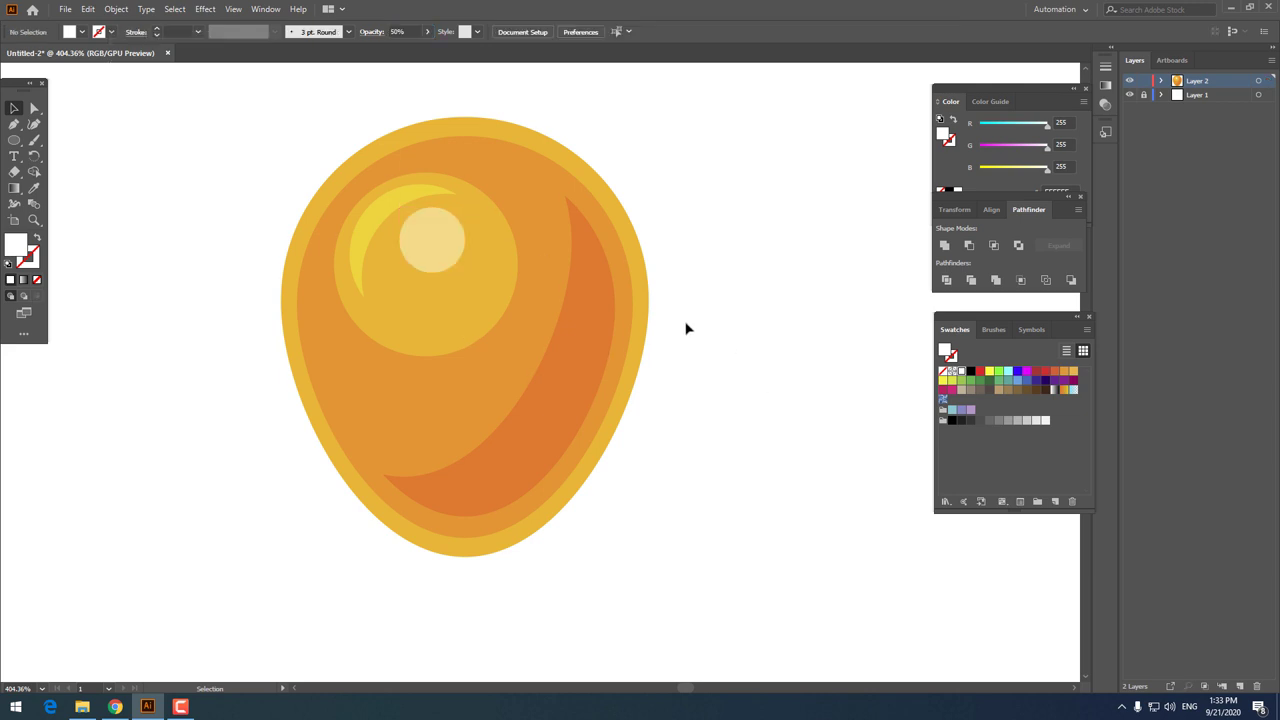
{"action": "left_click", "coordinate": [460, 266]}
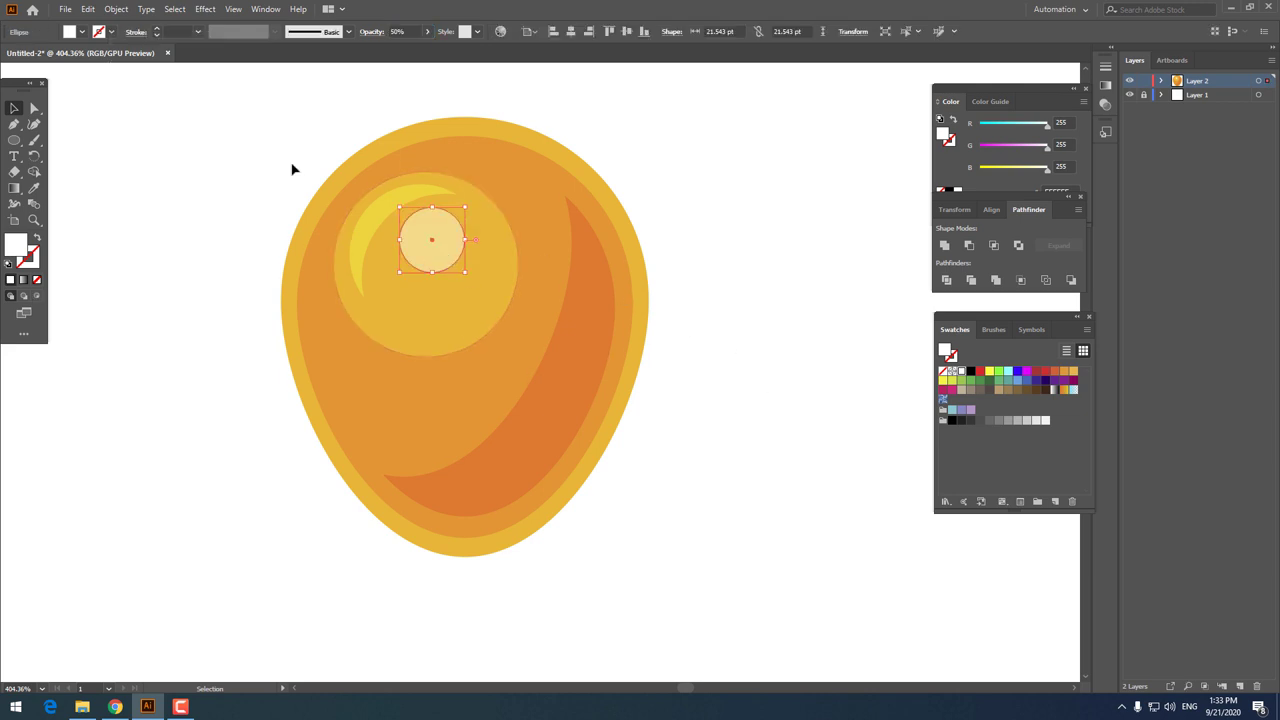
Step: Draw a smaller dot lower left in the highlight and eyedropper the first dot's white 50% style onto it
{"action": "left_click", "coordinate": [15, 141]}
{"action": "mouse_move", "coordinate": [371, 272]}
{"action": "left_mouse_down"}
{"action": "mouse_move", "coordinate": [403, 304]}
{"action": "mouse_move", "coordinate": [406, 292]}
{"action": "left_mouse_up"}
{"action": "left_click", "coordinate": [14, 108]}
{"action": "left_click", "coordinate": [651, 443]}
{"action": "left_click", "coordinate": [33, 187]}
{"action": "left_click", "coordinate": [425, 212]}
{"action": "key", "text": "z"}
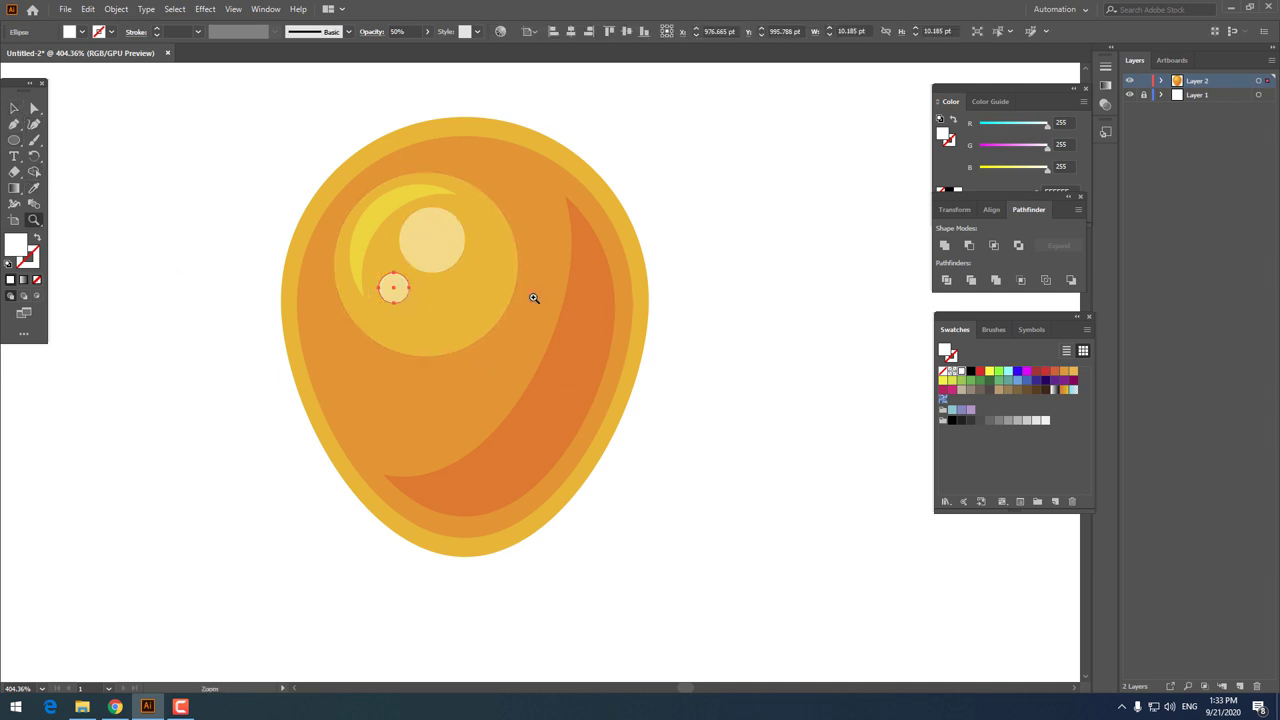
{"action": "left_click_drag", "start_coordinate": [531, 294], "coordinate": [497, 372]}
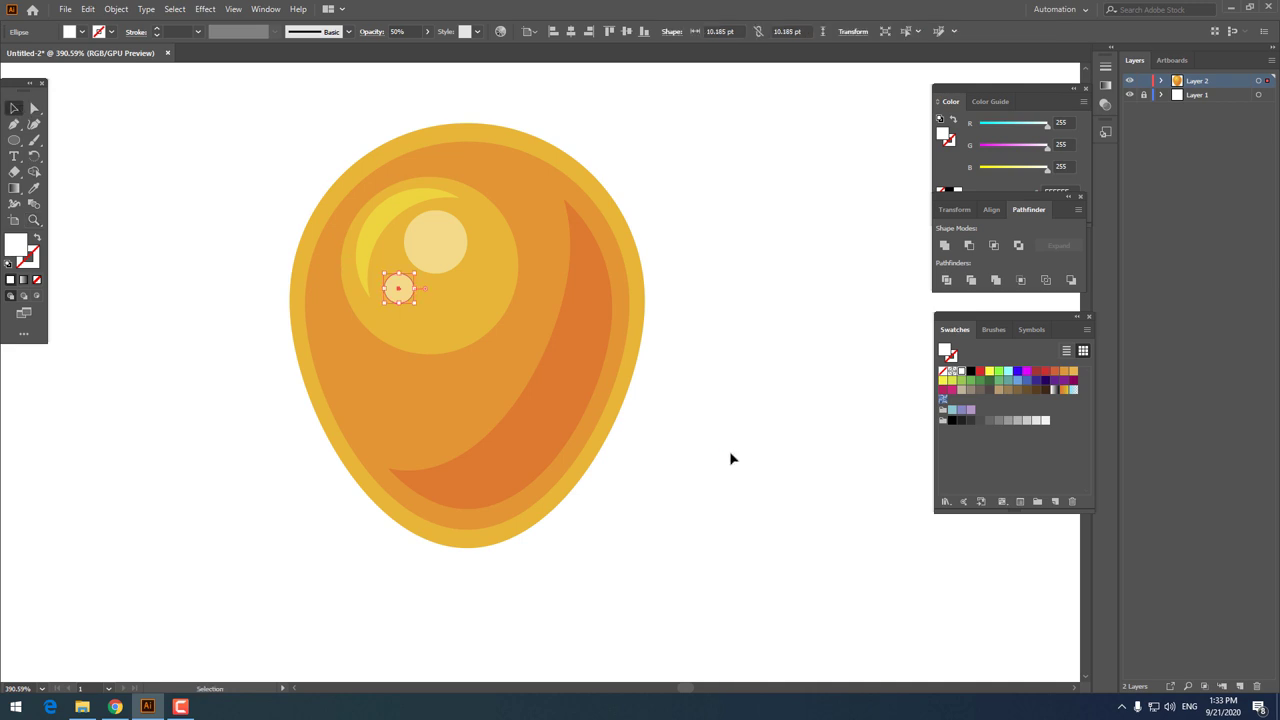
{"action": "key", "text": "ctrl+shift+a"}
{"action": "mouse_move", "coordinate": [729, 457]}
{"action": "left_mouse_down"}
{"action": "mouse_move", "coordinate": [594, 357]}
{"action": "mouse_move", "coordinate": [465, 347]}
{"action": "mouse_move", "coordinate": [497, 423]}
{"action": "mouse_move", "coordinate": [335, 277]}
{"action": "left_mouse_up"}
Step: Draw a small square in the balloon's orange, rotate it 45°, and pull its bottom point up into a triangle
{"action": "left_click_drag", "start_coordinate": [14, 140], "coordinate": [69, 137]}
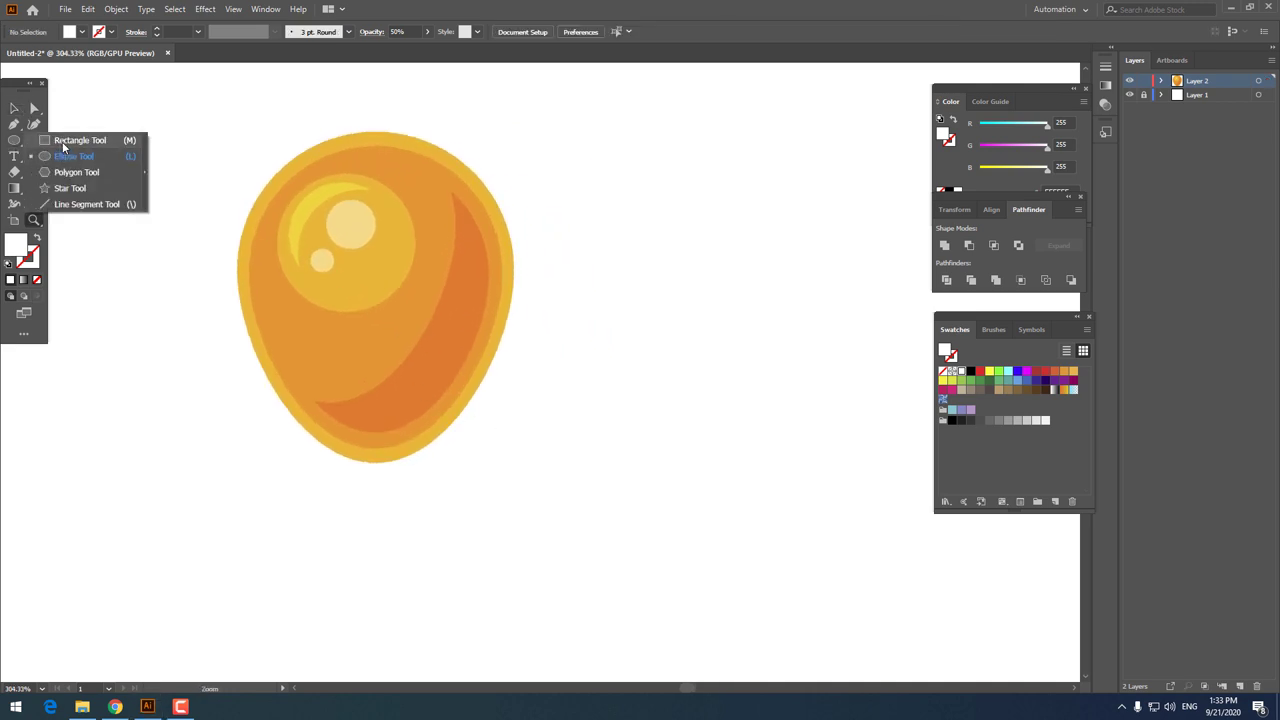
{"action": "left_click_drag", "start_coordinate": [523, 365], "coordinate": [583, 420]}
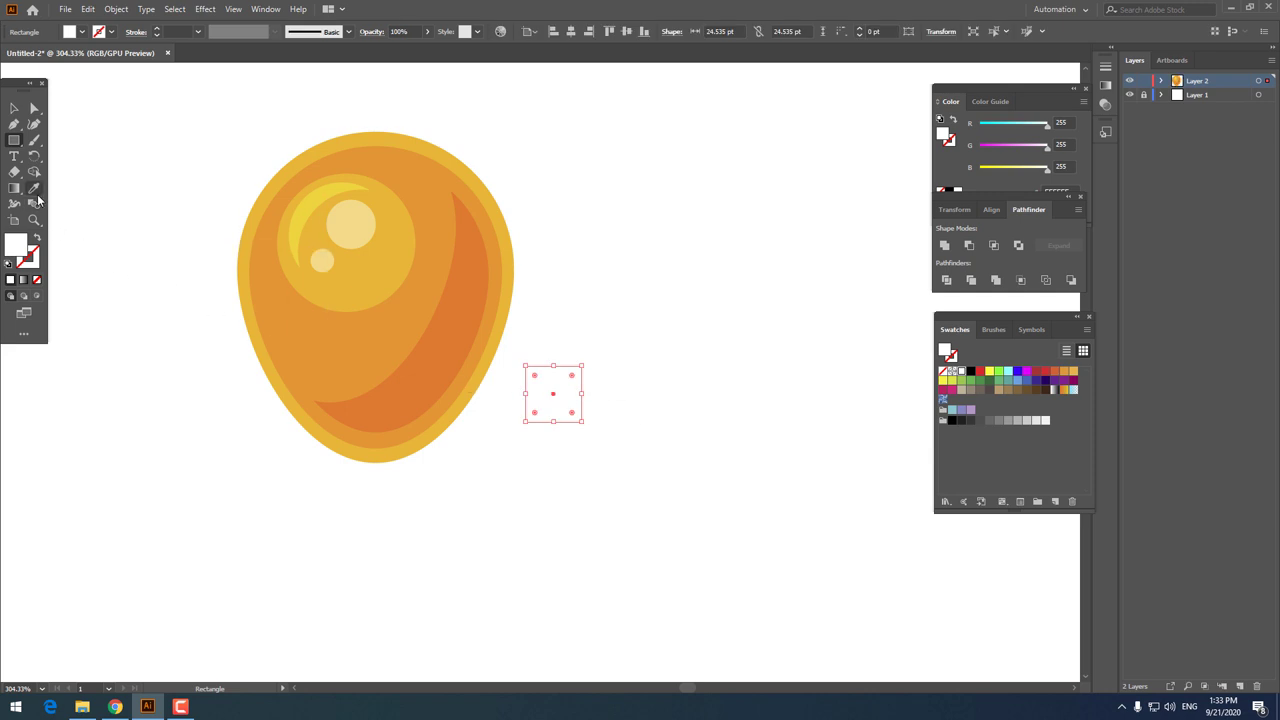
{"action": "left_click", "coordinate": [33, 188]}
{"action": "left_click", "coordinate": [320, 303]}
{"action": "left_click", "coordinate": [19, 111]}
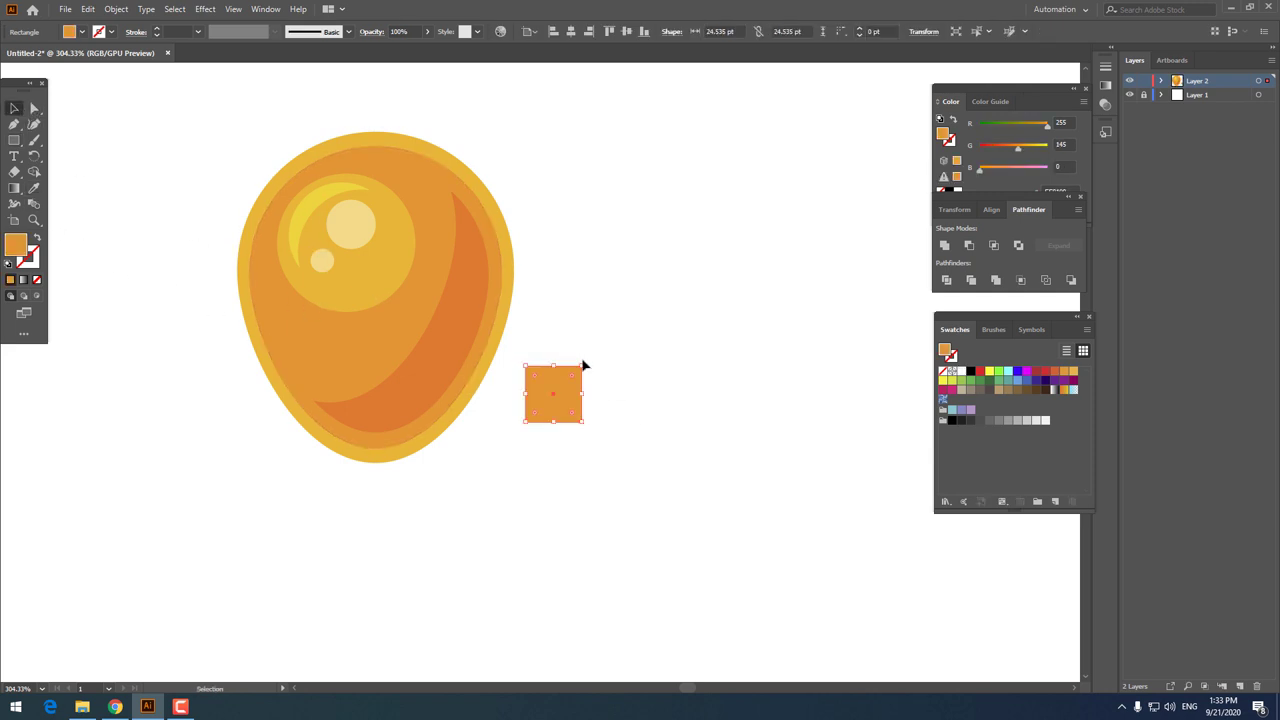
{"action": "left_click_drag", "start_coordinate": [588, 361], "coordinate": [650, 405]}
{"action": "left_click", "coordinate": [683, 434]}
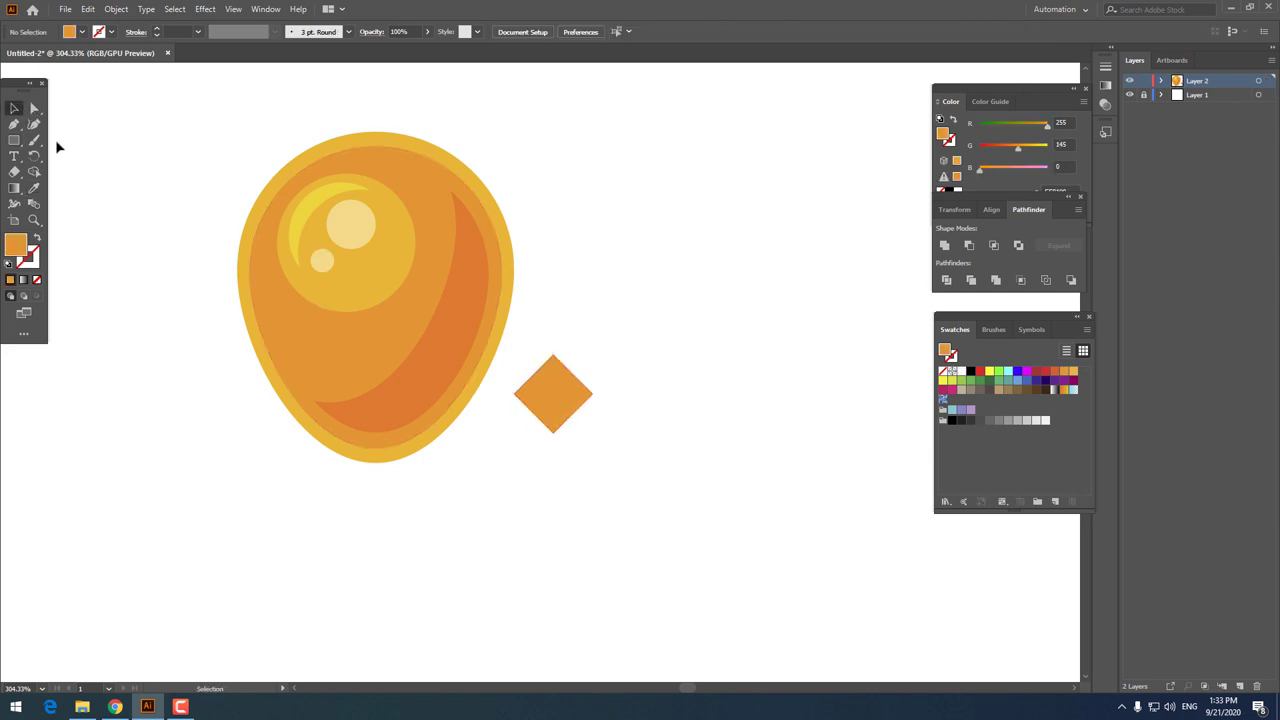
{"action": "left_click_drag", "start_coordinate": [555, 440], "coordinate": [553, 393]}
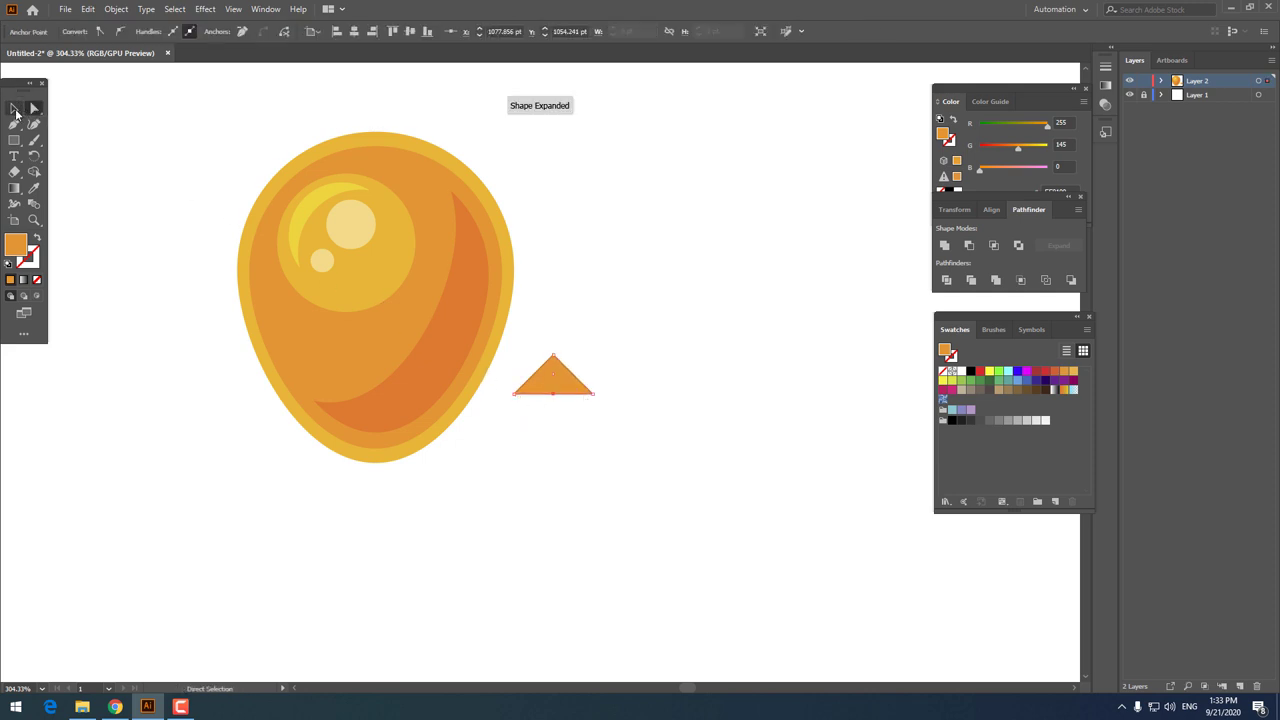
Step: Delete the triangle's extra base anchors and narrow it to 17.35 pt wide
{"action": "left_click", "coordinate": [15, 110]}
{"action": "left_click", "coordinate": [553, 380]}
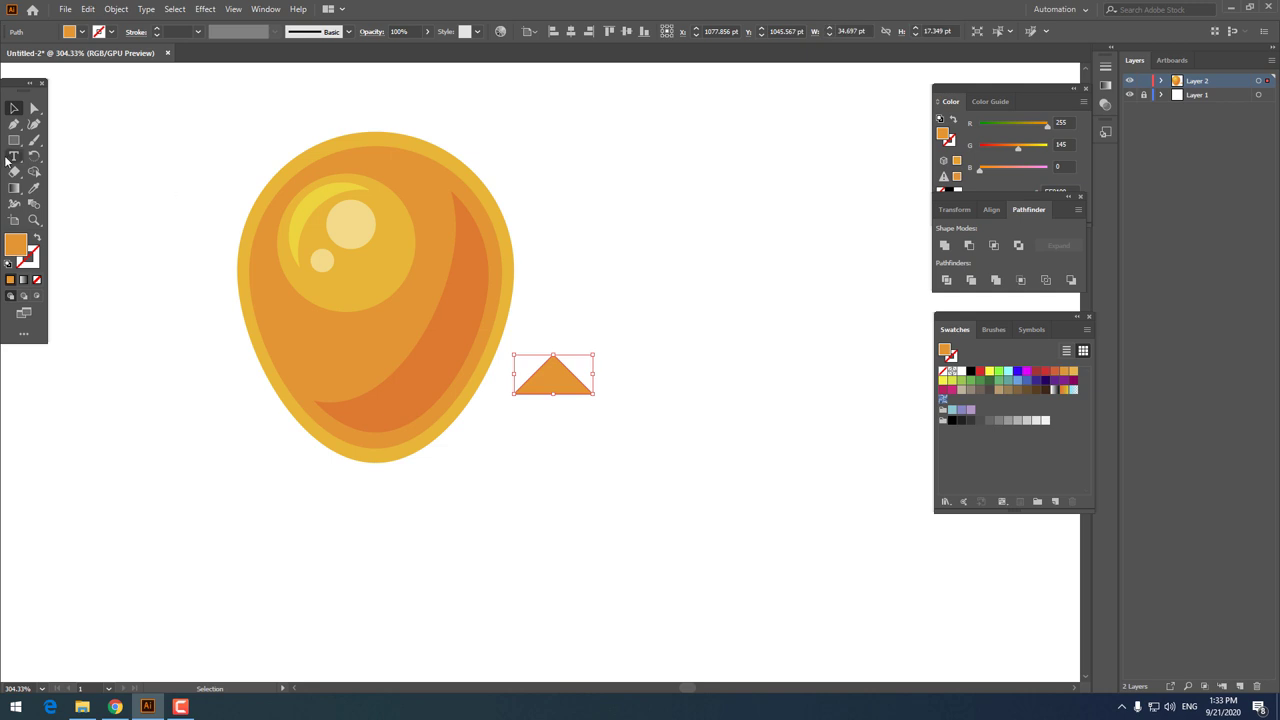
{"action": "left_click", "coordinate": [15, 125]}
{"action": "left_click", "coordinate": [556, 397]}
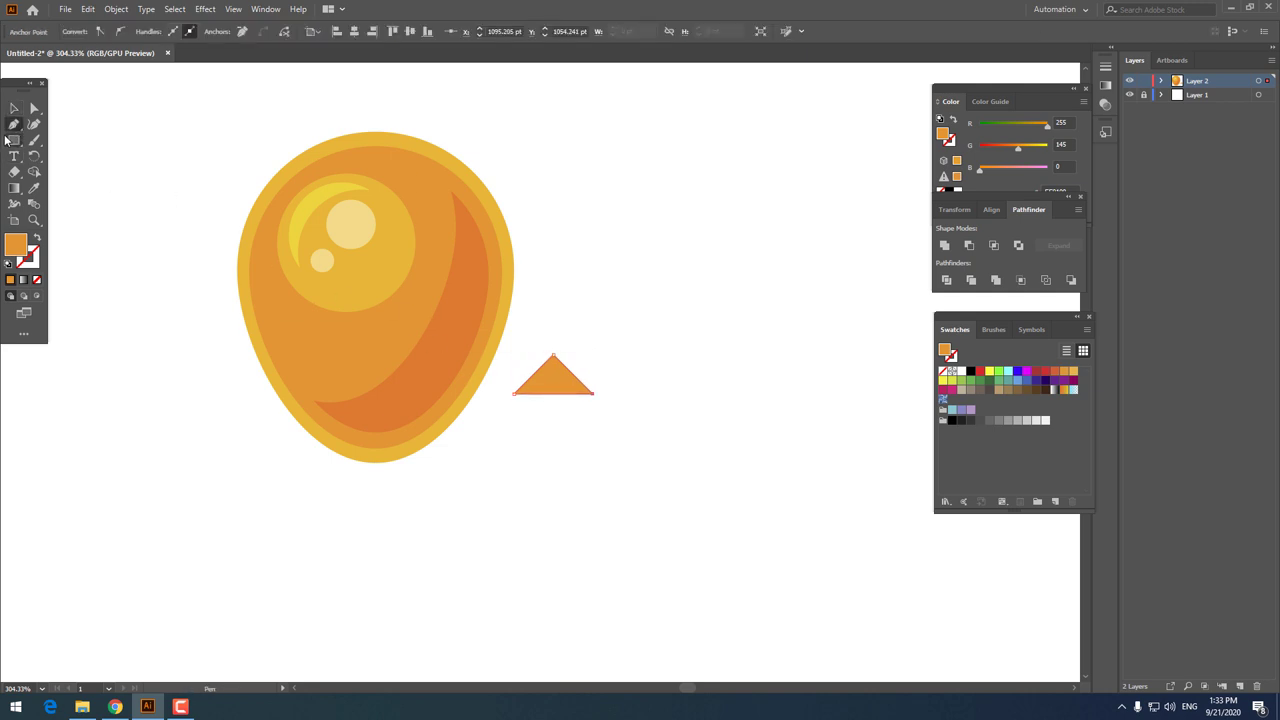
{"action": "left_click", "coordinate": [14, 108]}
{"action": "left_click_drag", "start_coordinate": [594, 374], "coordinate": [574, 375]}
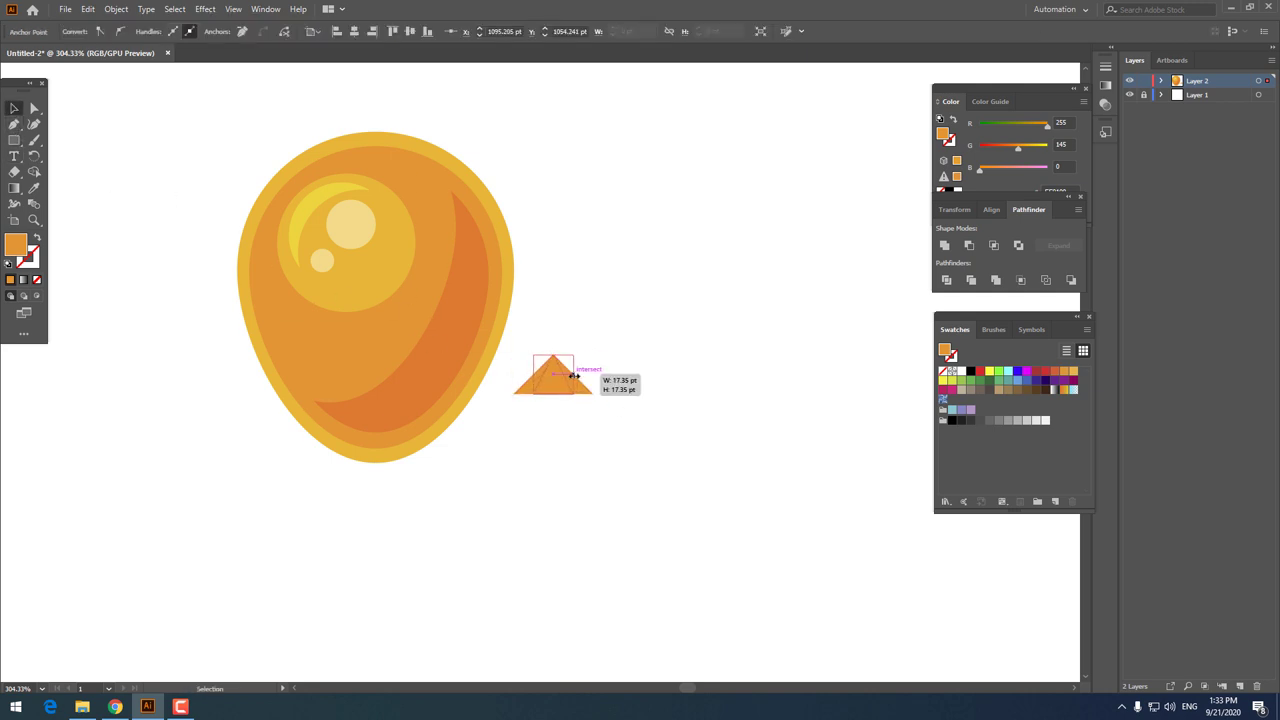
{"action": "left_click", "coordinate": [655, 464]}
{"action": "key", "text": "z"}
{"action": "left_click_drag", "start_coordinate": [570, 420], "coordinate": [857, 526]}
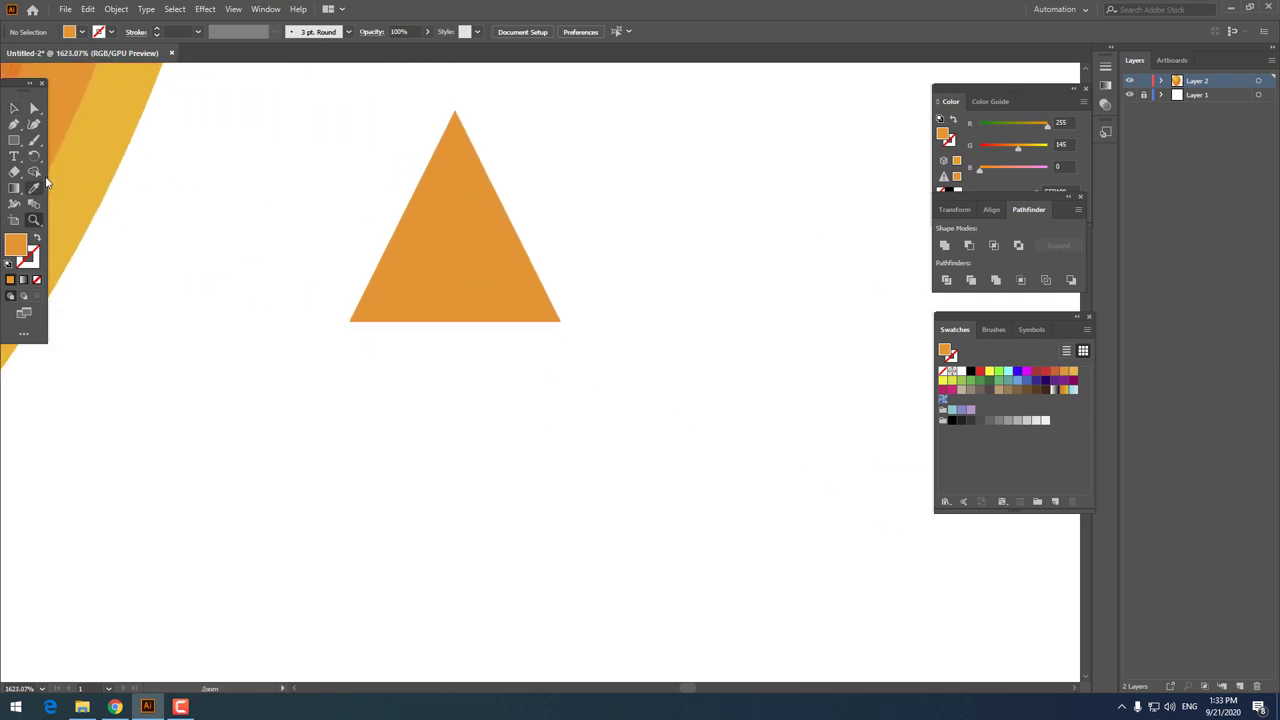
Step: Draw a thin fully rounded bar beneath the triangle and select both shapes
{"action": "left_click", "coordinate": [15, 140]}
{"action": "left_click_drag", "start_coordinate": [321, 322], "coordinate": [586, 344]}
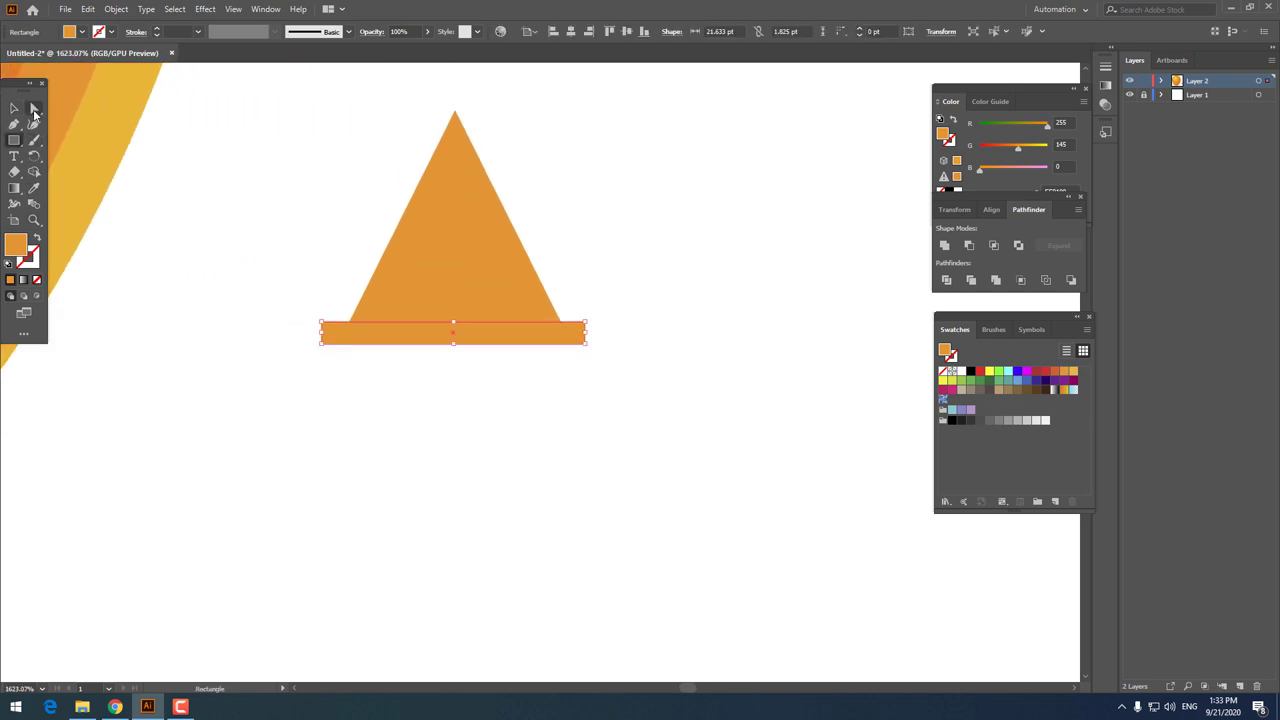
{"action": "left_click", "coordinate": [34, 109]}
{"action": "left_click_drag", "start_coordinate": [331, 337], "coordinate": [420, 340]}
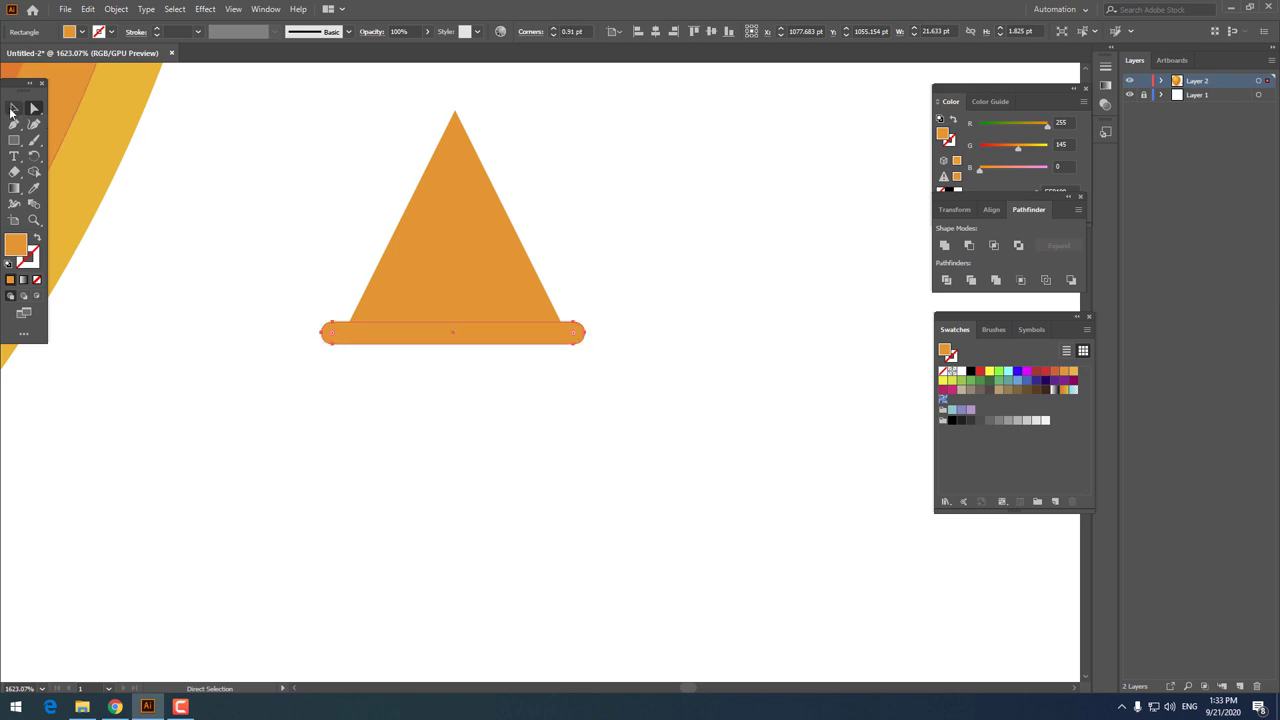
{"action": "left_click", "coordinate": [14, 108]}
{"action": "left_click_drag", "start_coordinate": [531, 383], "coordinate": [613, 91]}
Step: Centre the knot parts, move the knot to the balloon's bottom, send it to back and tuck it up
{"action": "left_click", "coordinate": [570, 31]}
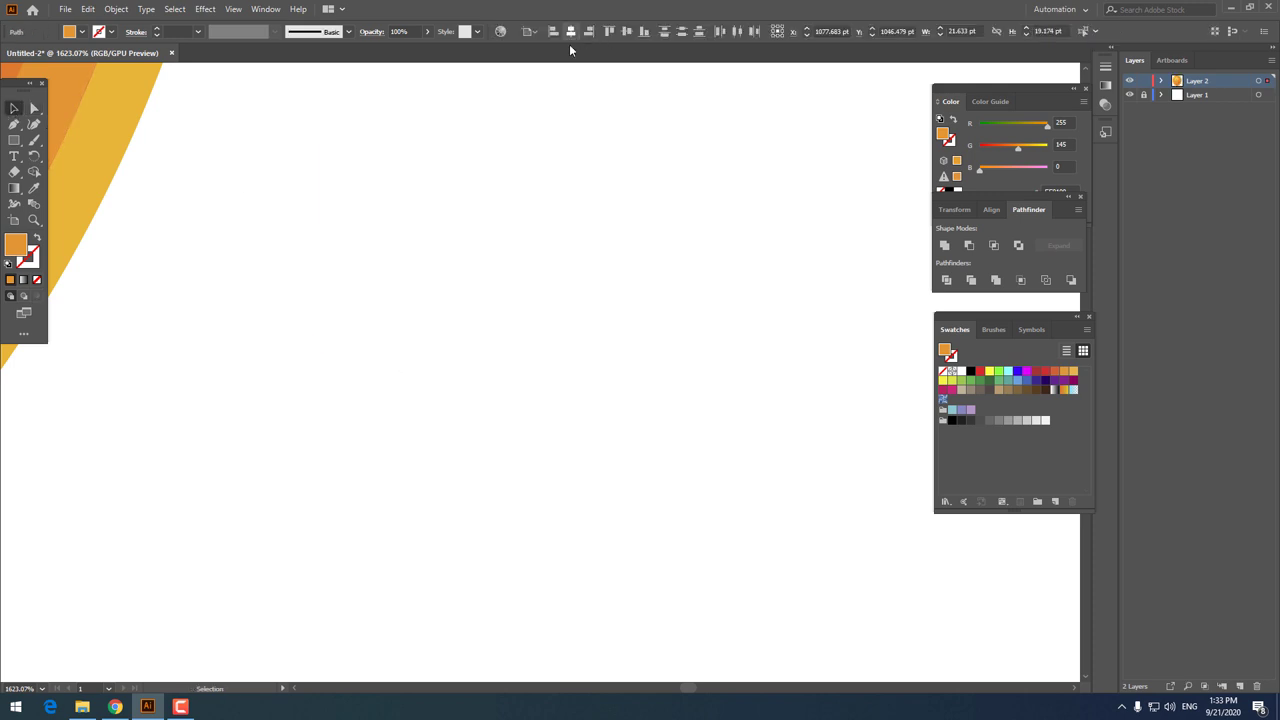
{"action": "key", "text": "z"}
{"action": "left_click_drag", "start_coordinate": [330, 300], "coordinate": [143, 192]}
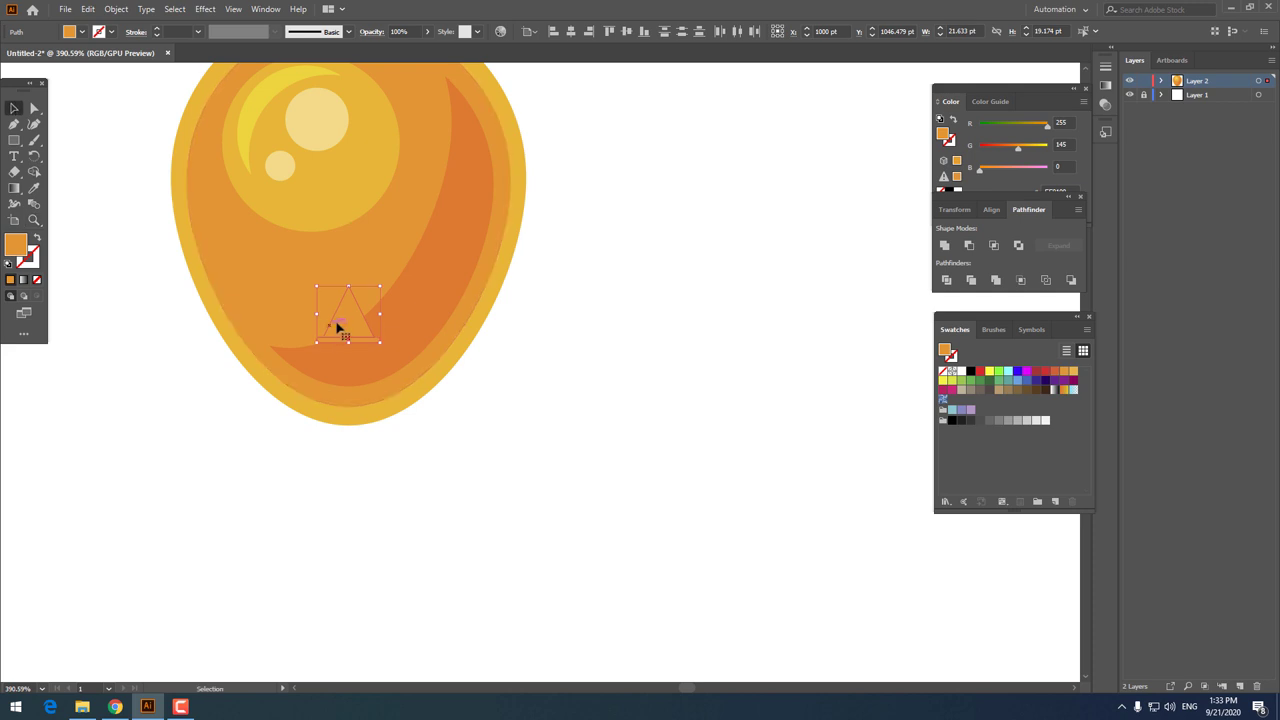
{"action": "mouse_move", "coordinate": [337, 326]}
{"action": "left_mouse_down"}
{"action": "mouse_move", "coordinate": [355, 446]}
{"action": "mouse_move", "coordinate": [501, 476]}
{"action": "mouse_move", "coordinate": [560, 470]}
{"action": "left_mouse_up"}
{"action": "key", "text": "z"}
{"action": "key", "text": "v"}
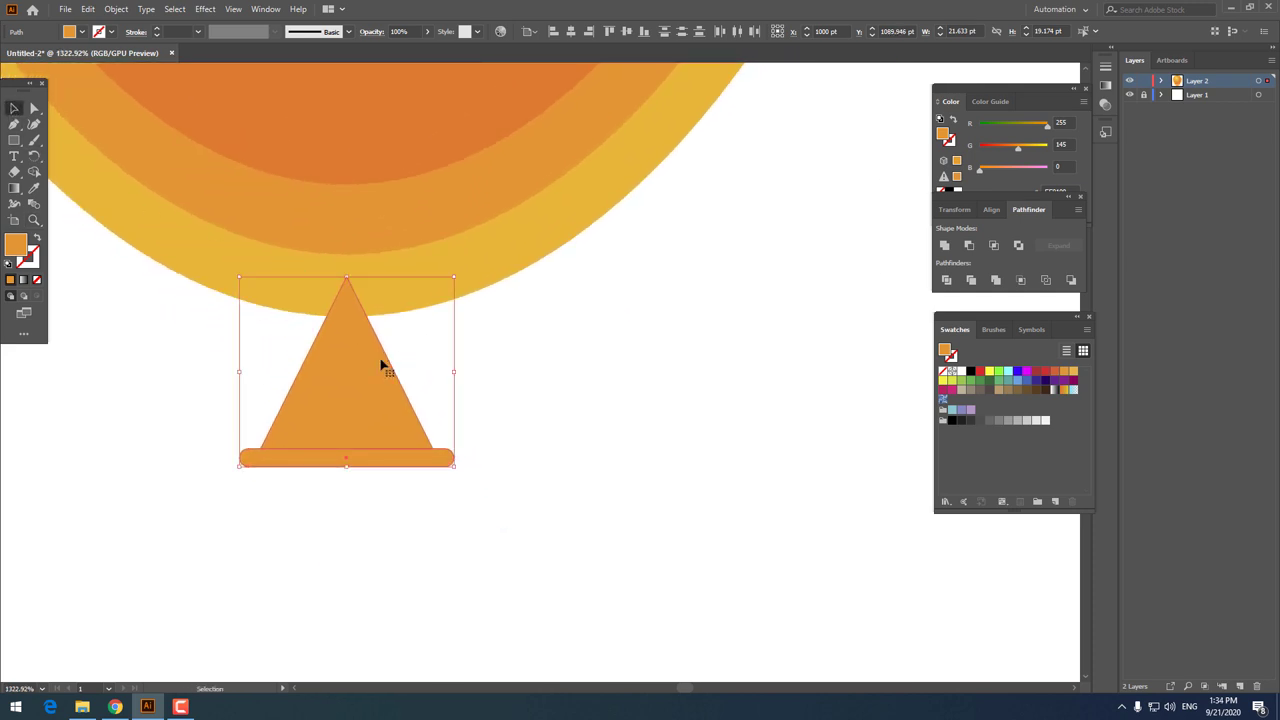
{"action": "right_click", "coordinate": [381, 364]}
{"action": "mouse_move", "coordinate": [448, 568]}
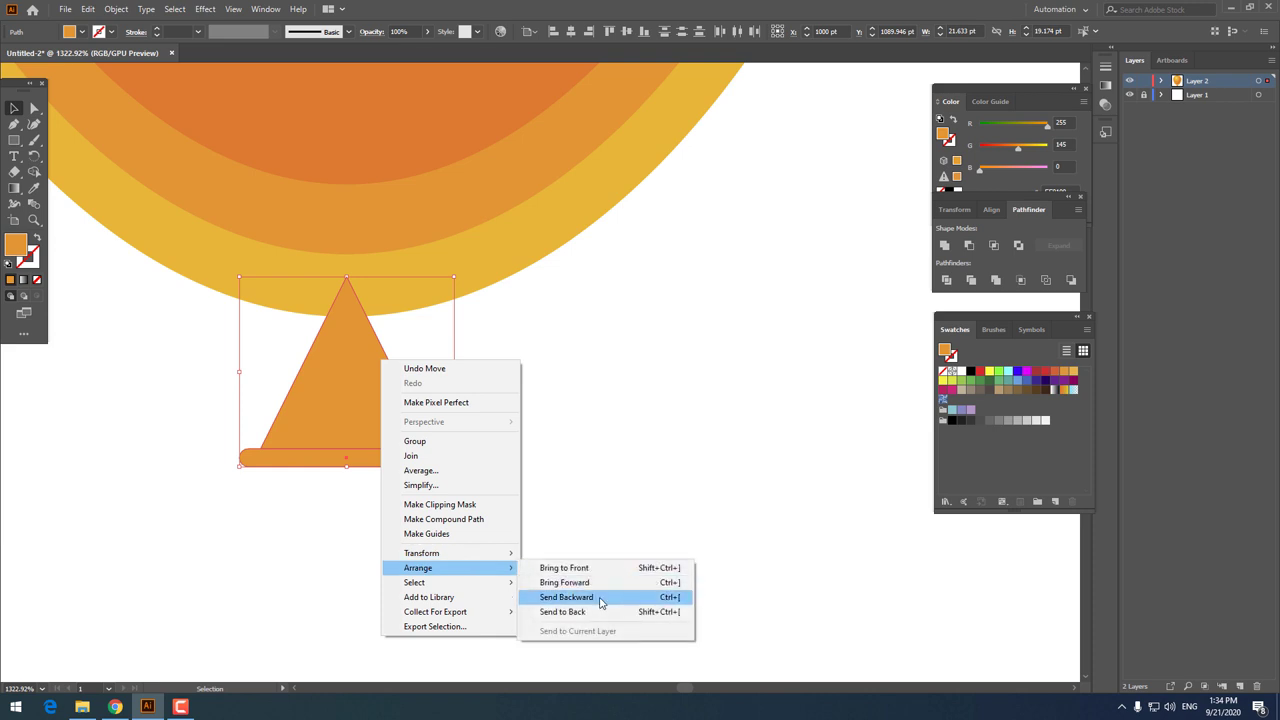
{"action": "left_click", "coordinate": [603, 611]}
{"action": "left_click_drag", "start_coordinate": [377, 391], "coordinate": [376, 356]}
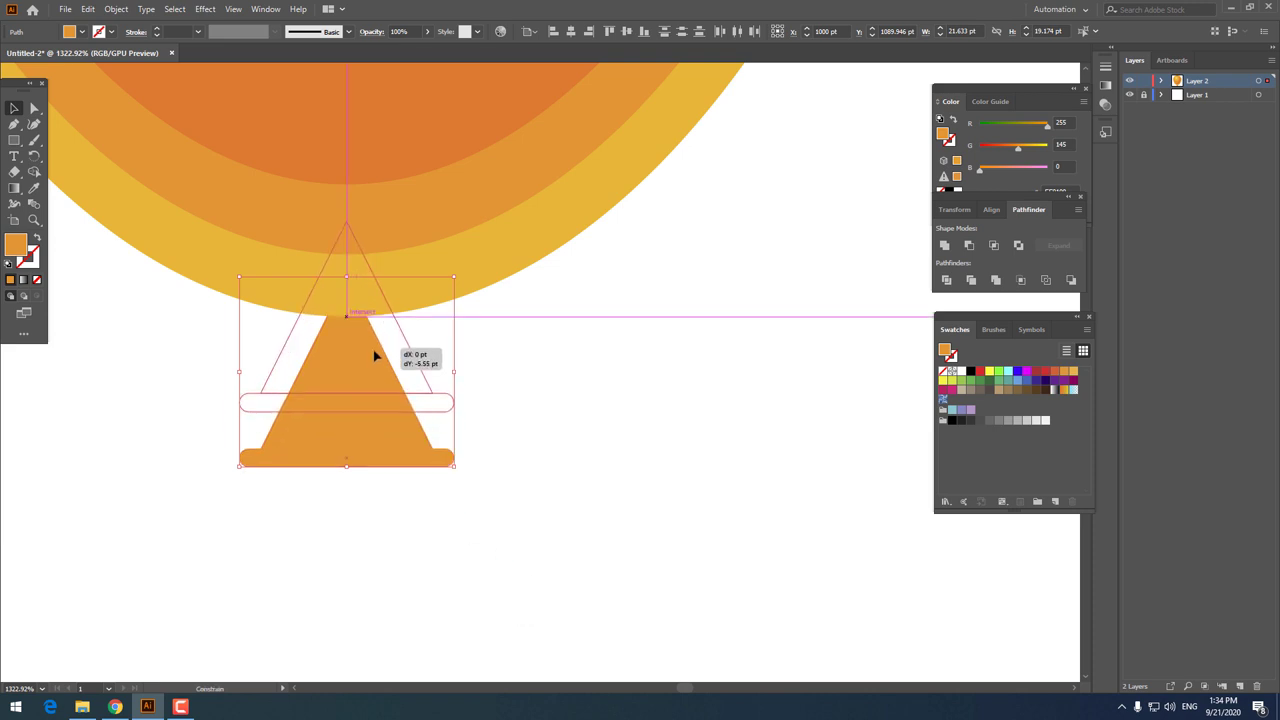
Step: Zoom in on the knot and copy its triangle
{"action": "key", "text": "z"}
{"action": "left_click_drag", "start_coordinate": [628, 426], "coordinate": [320, 451]}
{"action": "left_click_drag", "start_coordinate": [277, 500], "coordinate": [497, 586]}
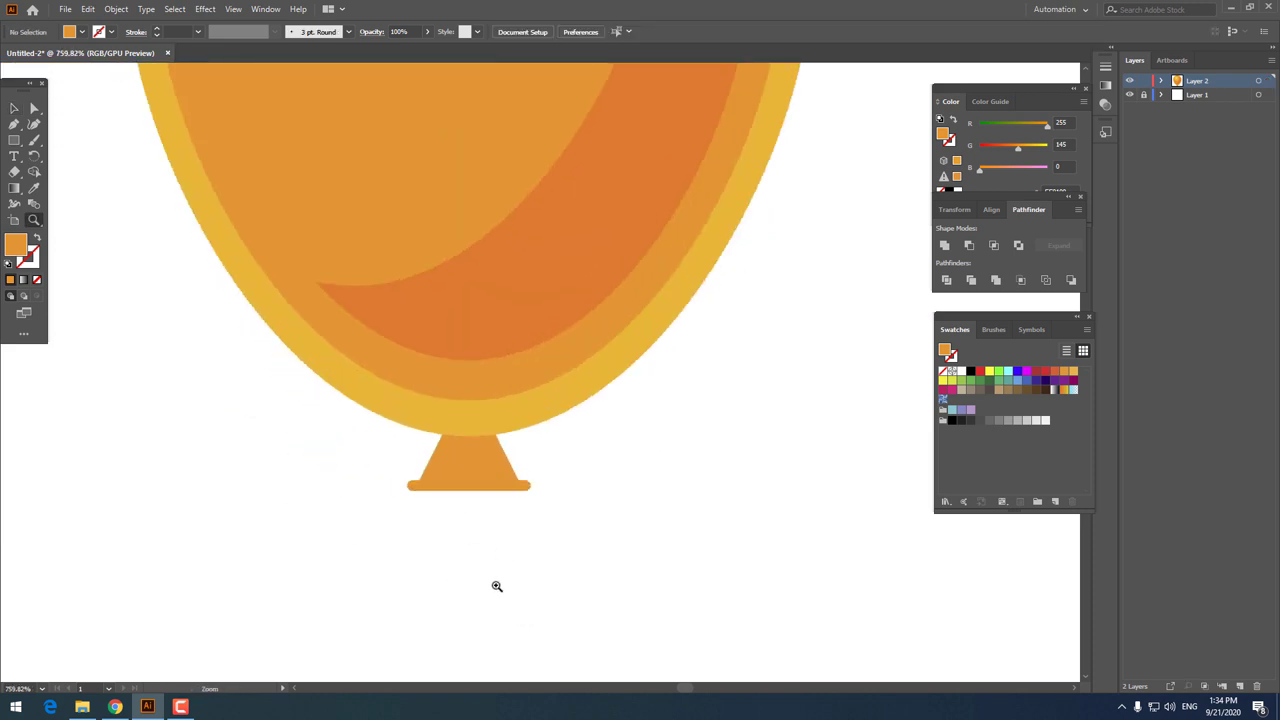
{"action": "left_click", "coordinate": [372, 448]}
{"action": "left_click_drag", "start_coordinate": [401, 428], "coordinate": [429, 400]}
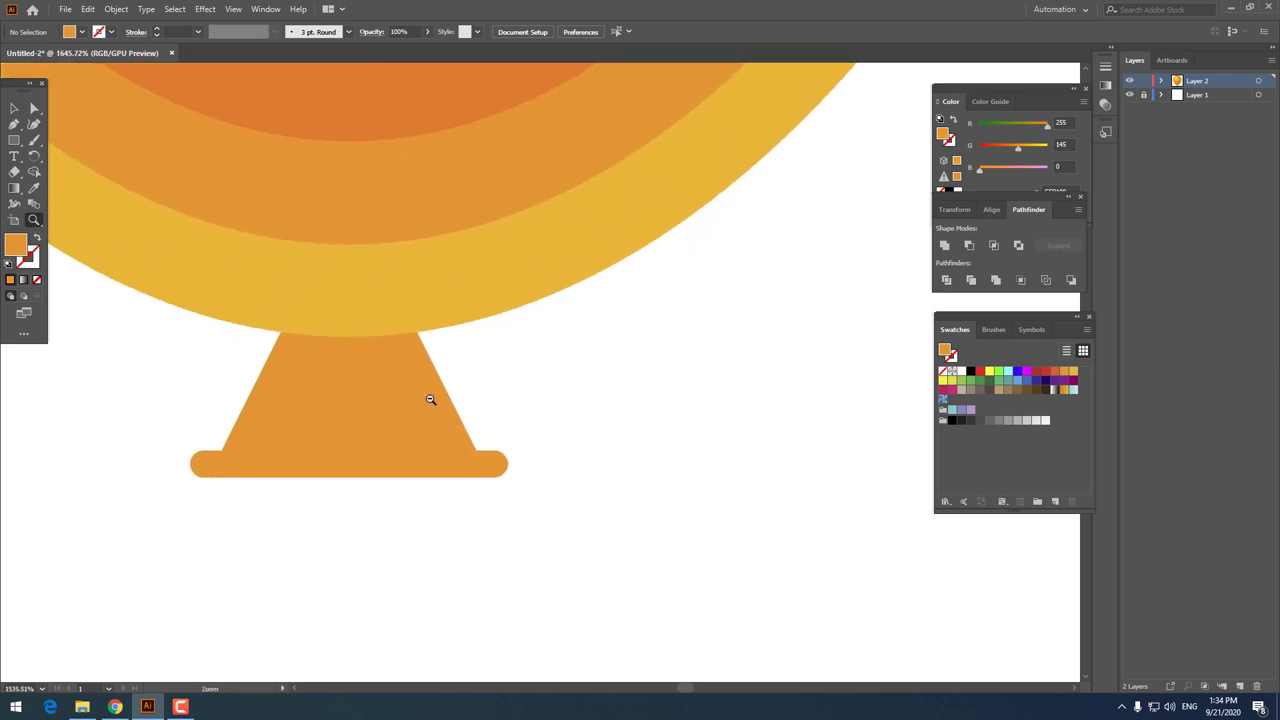
{"action": "key", "text": "v"}
{"action": "left_click", "coordinate": [371, 375]}
{"action": "left_click", "coordinate": [88, 9]}
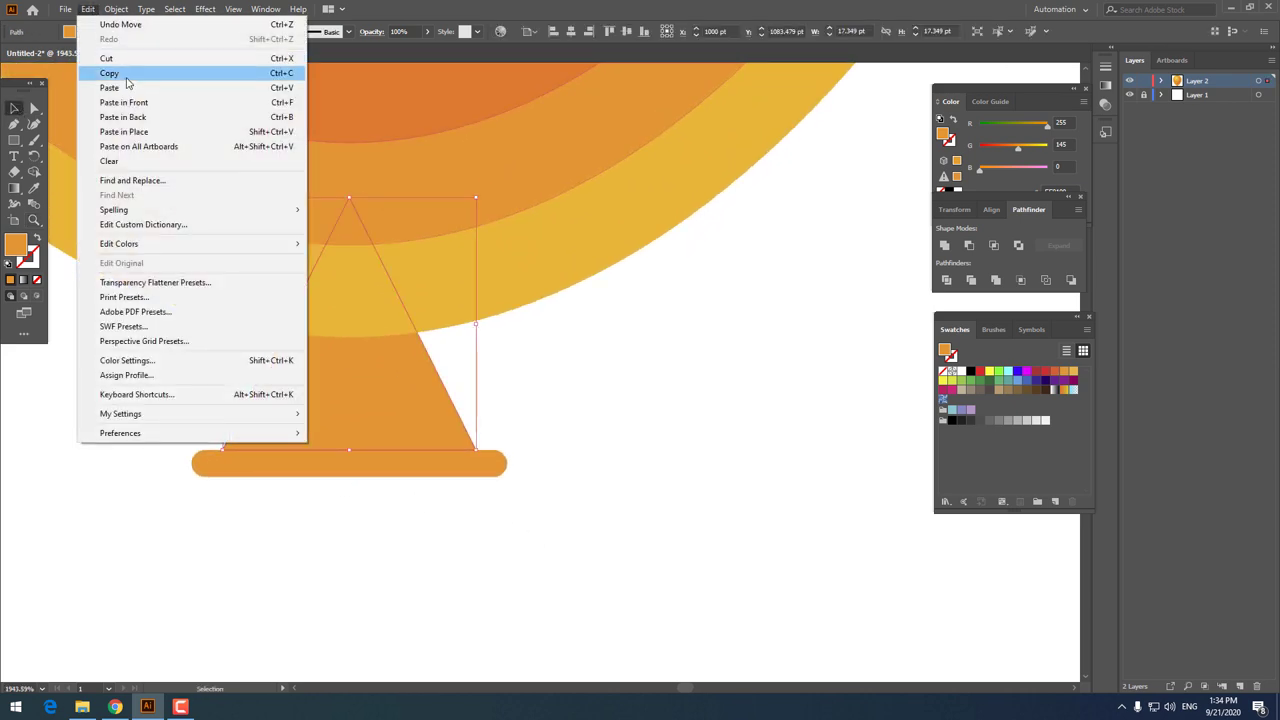
{"action": "left_click", "coordinate": [126, 74]}
{"action": "left_click", "coordinate": [90, 9]}
Step: Paste the triangle in front, narrow it and give it the balloon's darker orange
{"action": "left_click", "coordinate": [147, 104]}
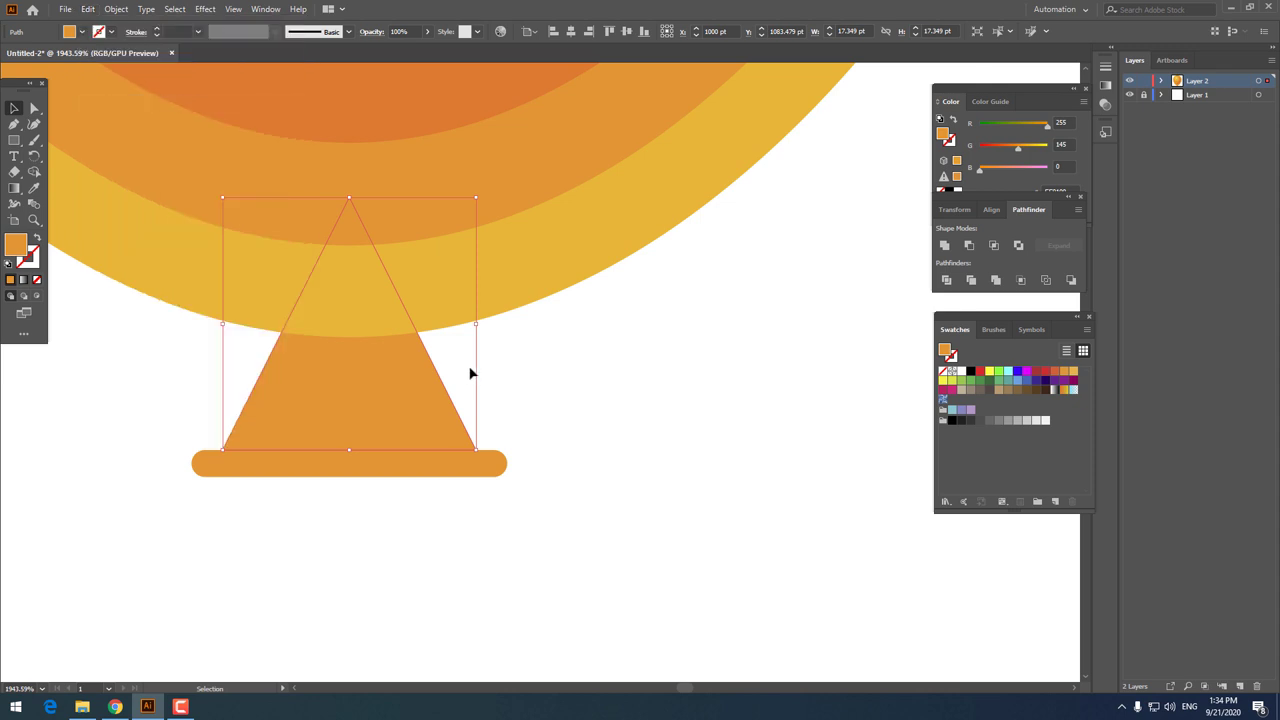
{"action": "left_click_drag", "start_coordinate": [479, 324], "coordinate": [165, 323]}
{"action": "key", "text": "z"}
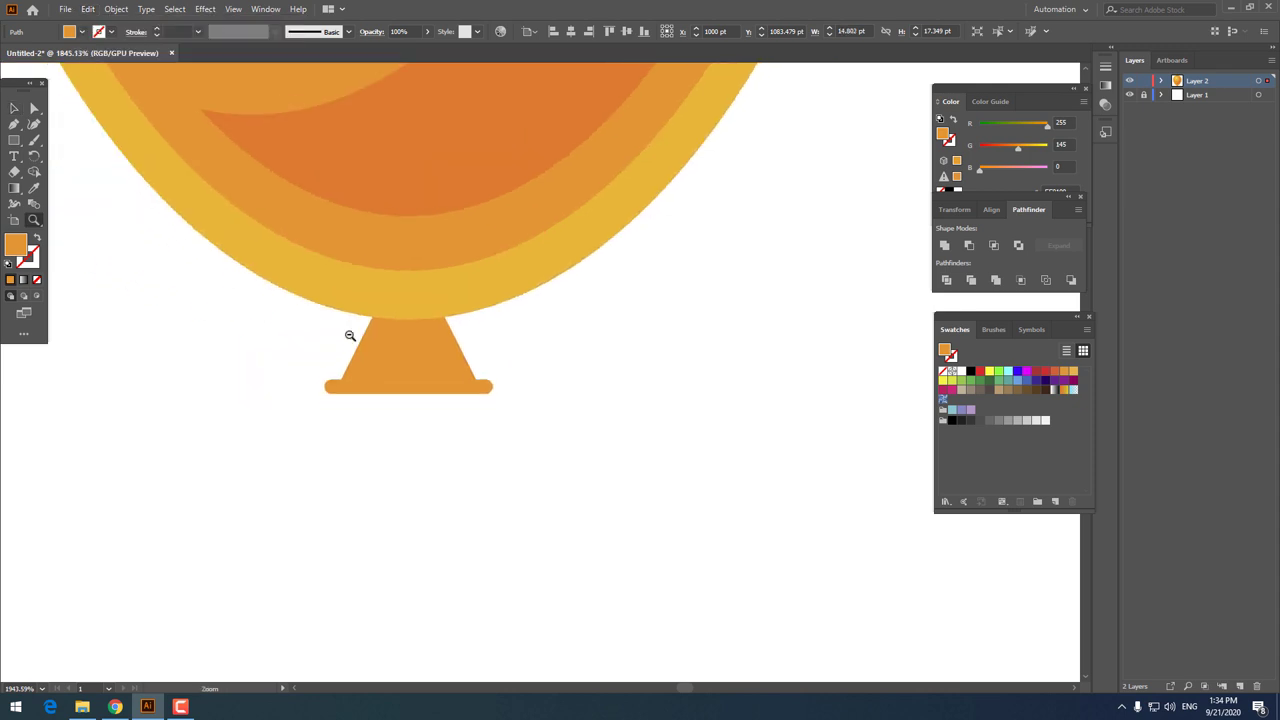
{"action": "left_click", "coordinate": [342, 264]}
{"action": "key", "text": "z"}
{"action": "left_click_drag", "start_coordinate": [342, 264], "coordinate": [229, 306]}
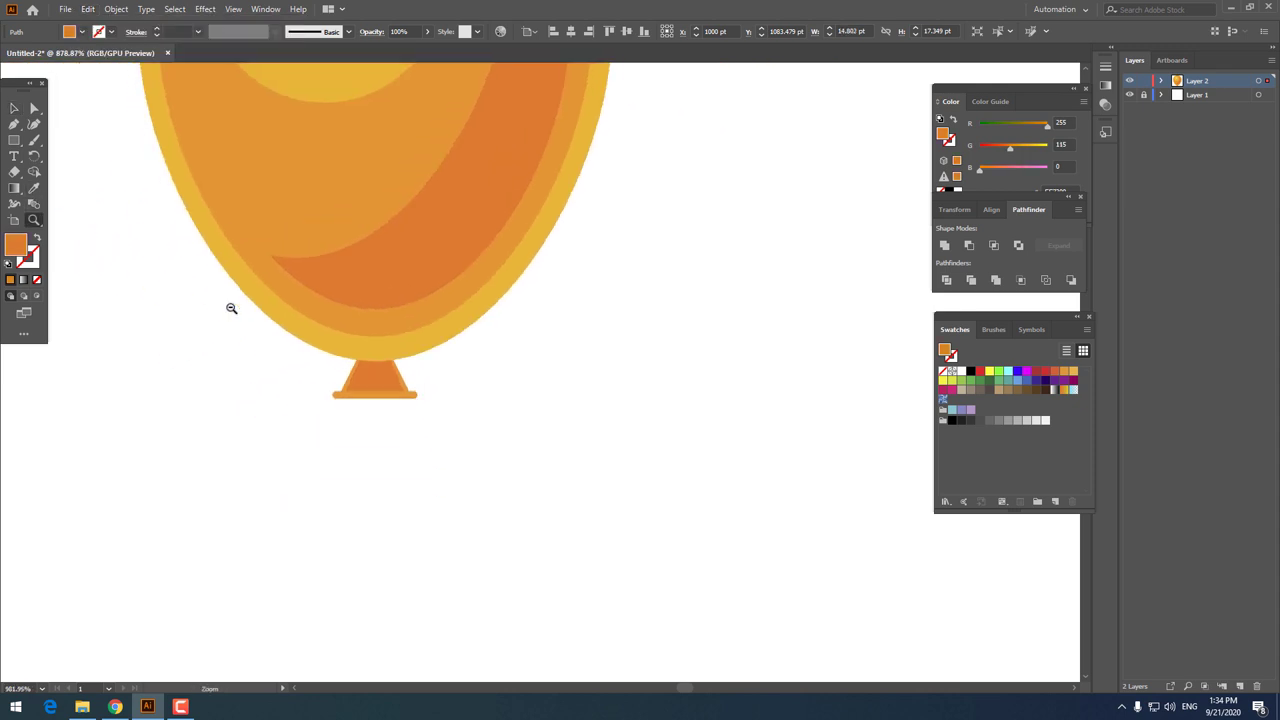
{"action": "left_click_drag", "start_coordinate": [409, 420], "coordinate": [437, 494]}
{"action": "left_click", "coordinate": [16, 110]}
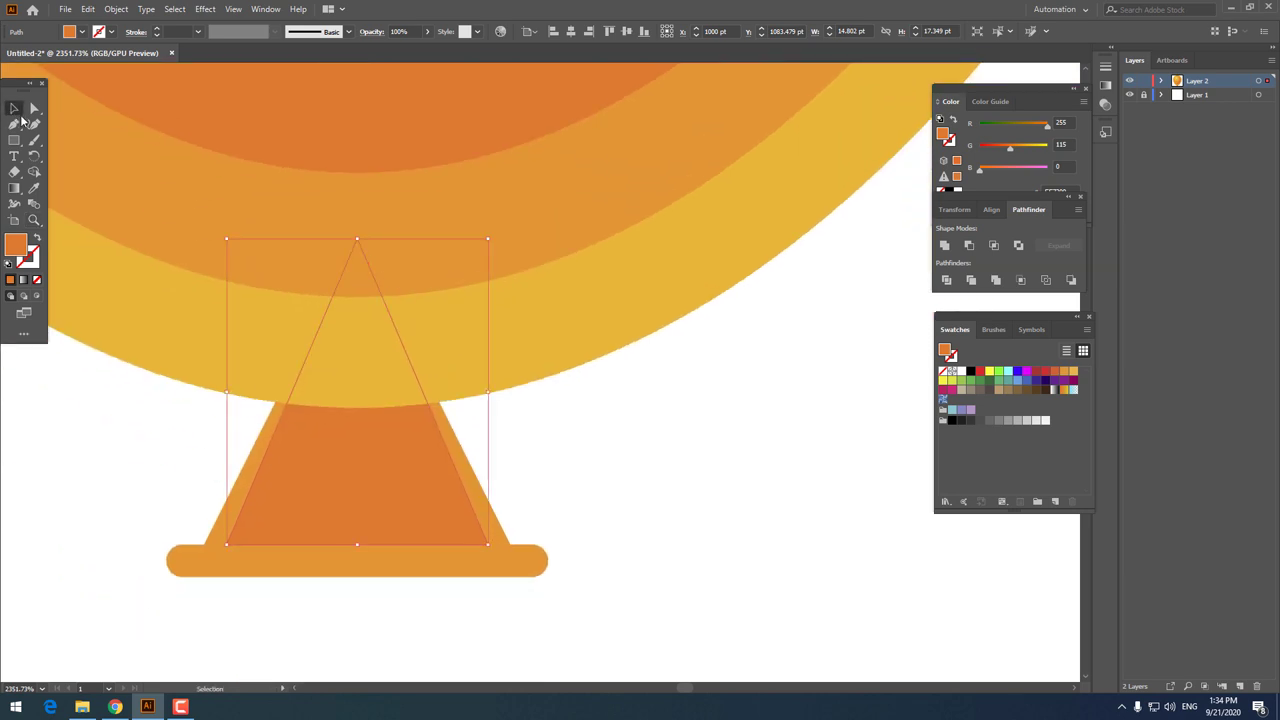
{"action": "key", "text": "z"}
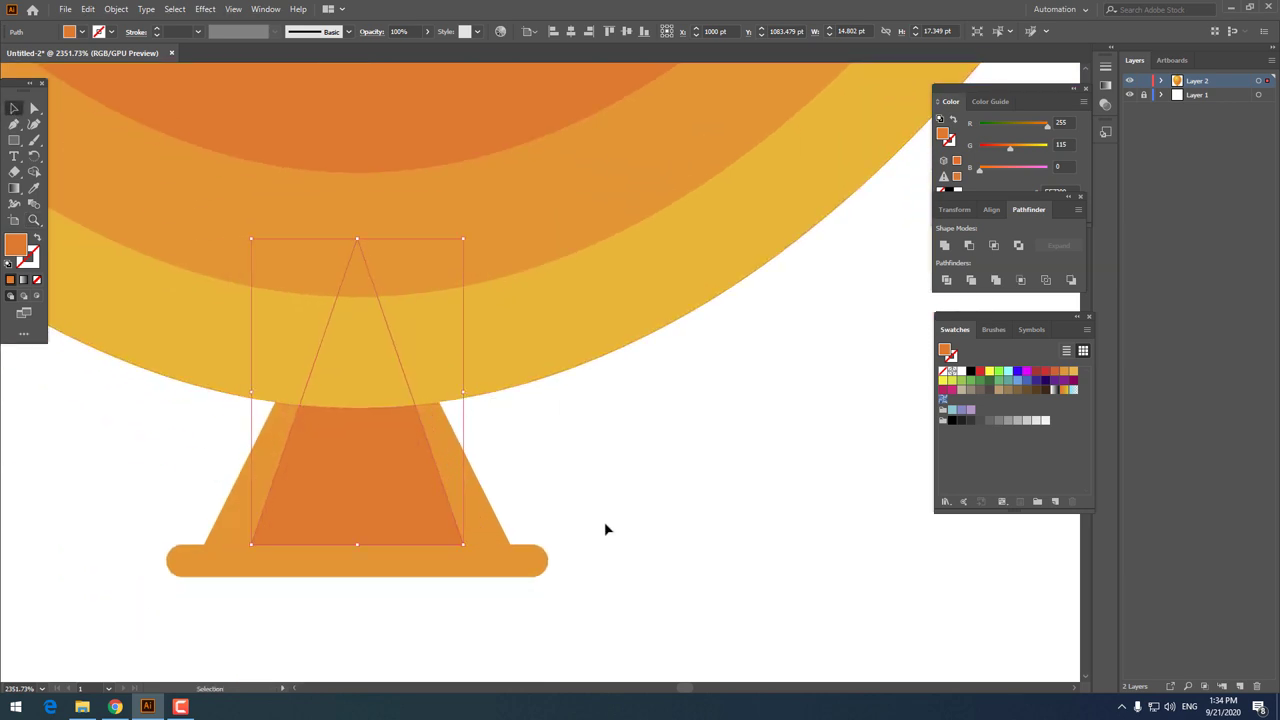
{"action": "mouse_move", "coordinate": [606, 526]}
{"action": "left_mouse_down"}
{"action": "mouse_move", "coordinate": [226, 463]}
{"action": "mouse_move", "coordinate": [100, 460]}
{"action": "mouse_move", "coordinate": [449, 509]}
{"action": "left_mouse_up"}
{"action": "key", "text": "v"}
Step: Paste a copy of the inner triangle in front and narrow it to a 4 pt sliver
{"action": "left_click", "coordinate": [445, 396]}
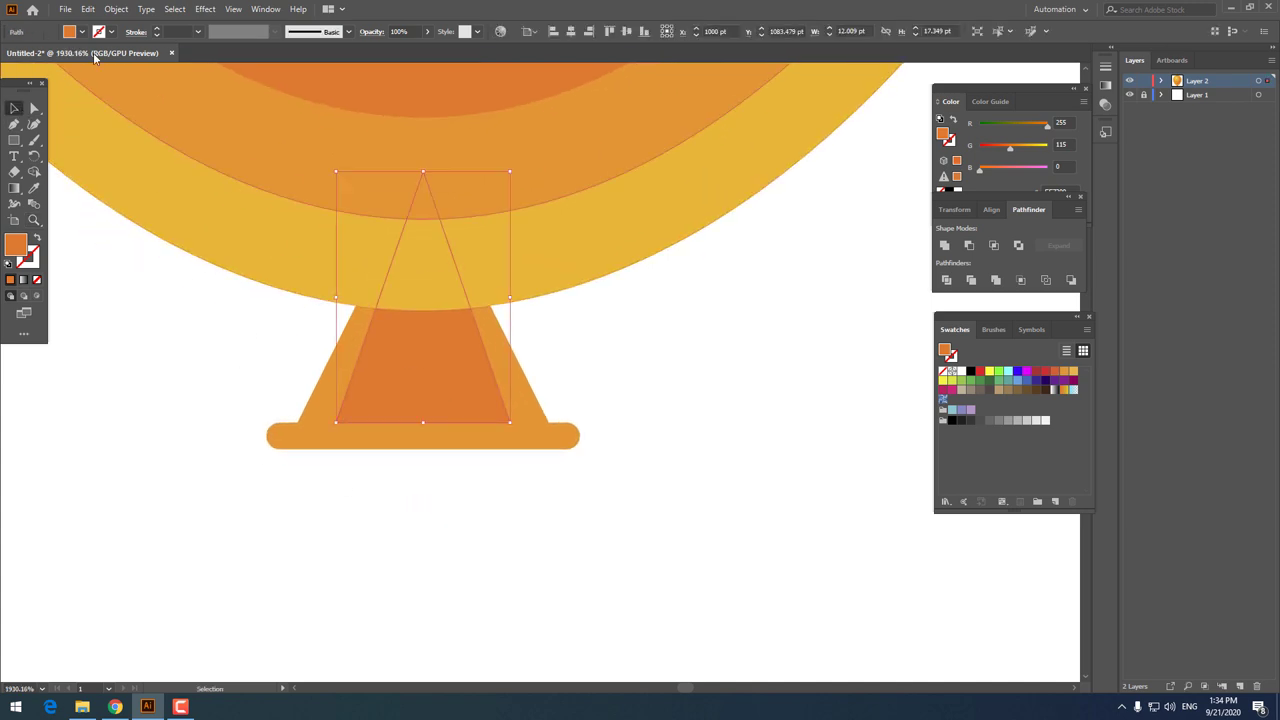
{"action": "left_click", "coordinate": [87, 9]}
{"action": "left_click", "coordinate": [110, 73]}
{"action": "left_click", "coordinate": [87, 9]}
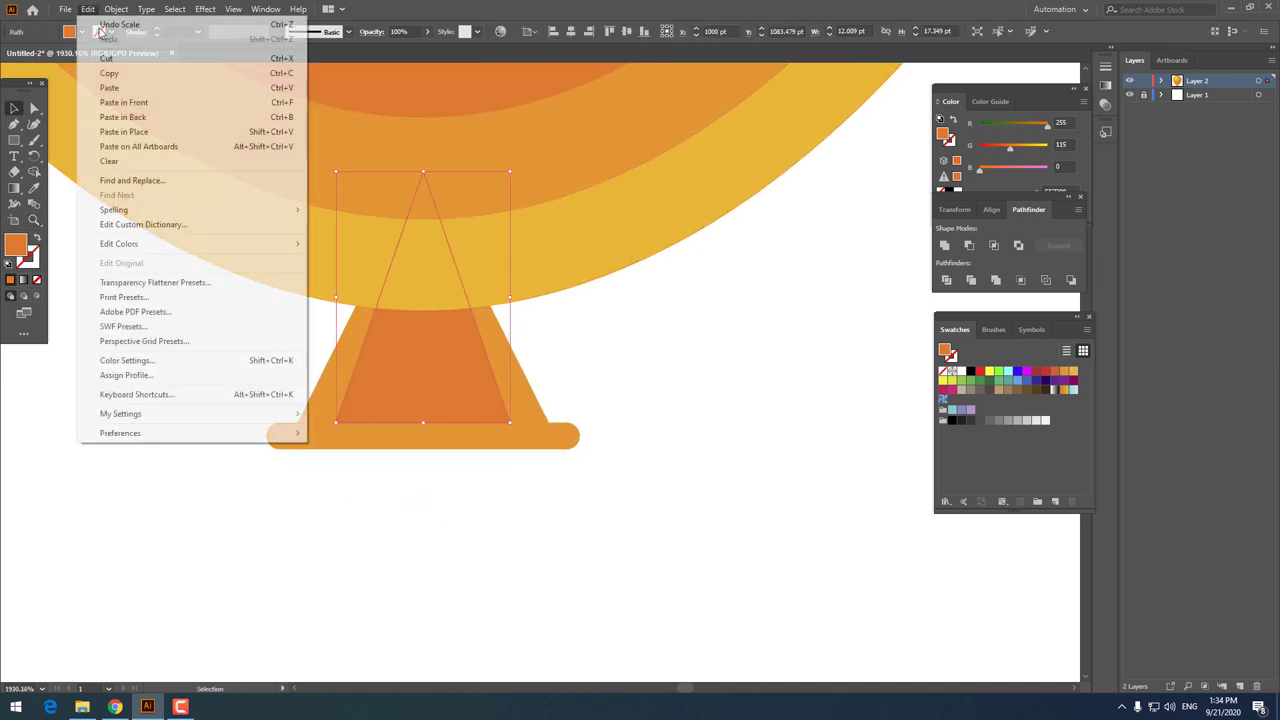
{"action": "left_click", "coordinate": [124, 102]}
{"action": "left_click_drag", "start_coordinate": [510, 297], "coordinate": [453, 310]}
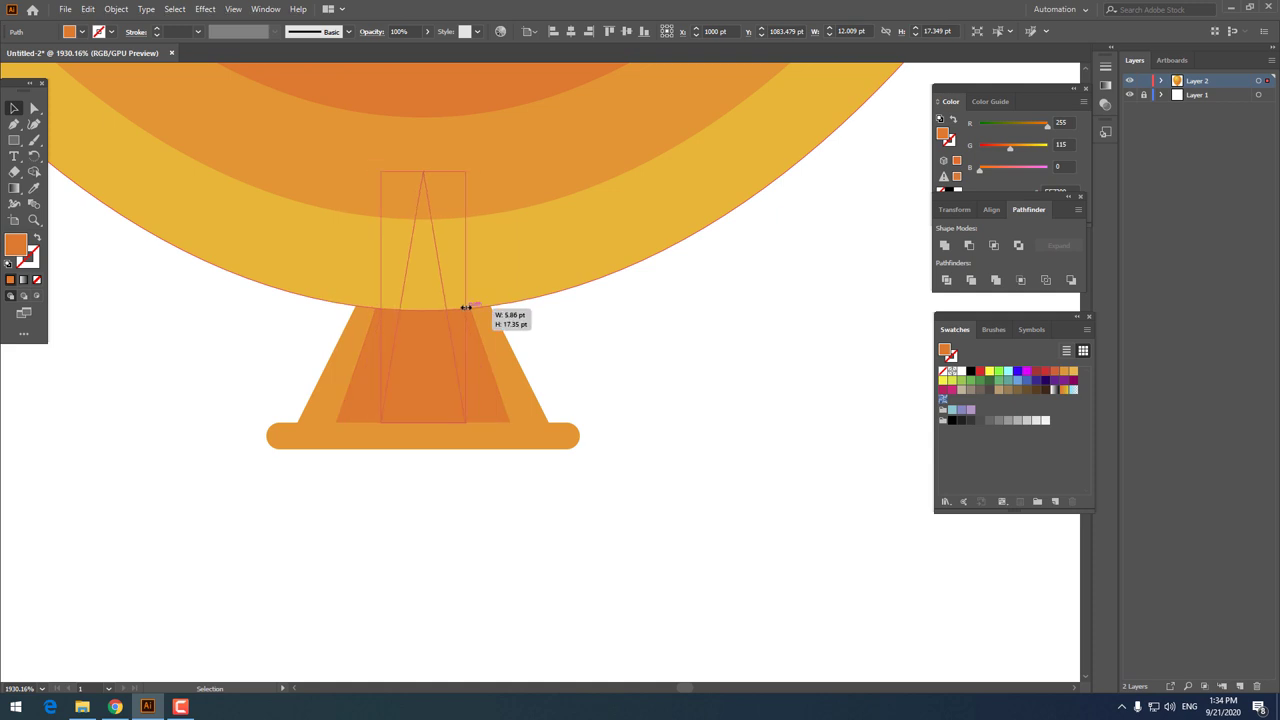
Step: Fill the sliver with a redder orange, FF4E00, in the Color Picker
{"action": "scroll", "coordinate": [371, 389], "scroll_direction": "down", "scroll_amount": 1}
{"action": "scroll", "coordinate": [403, 466], "scroll_direction": "down", "scroll_amount": 4}
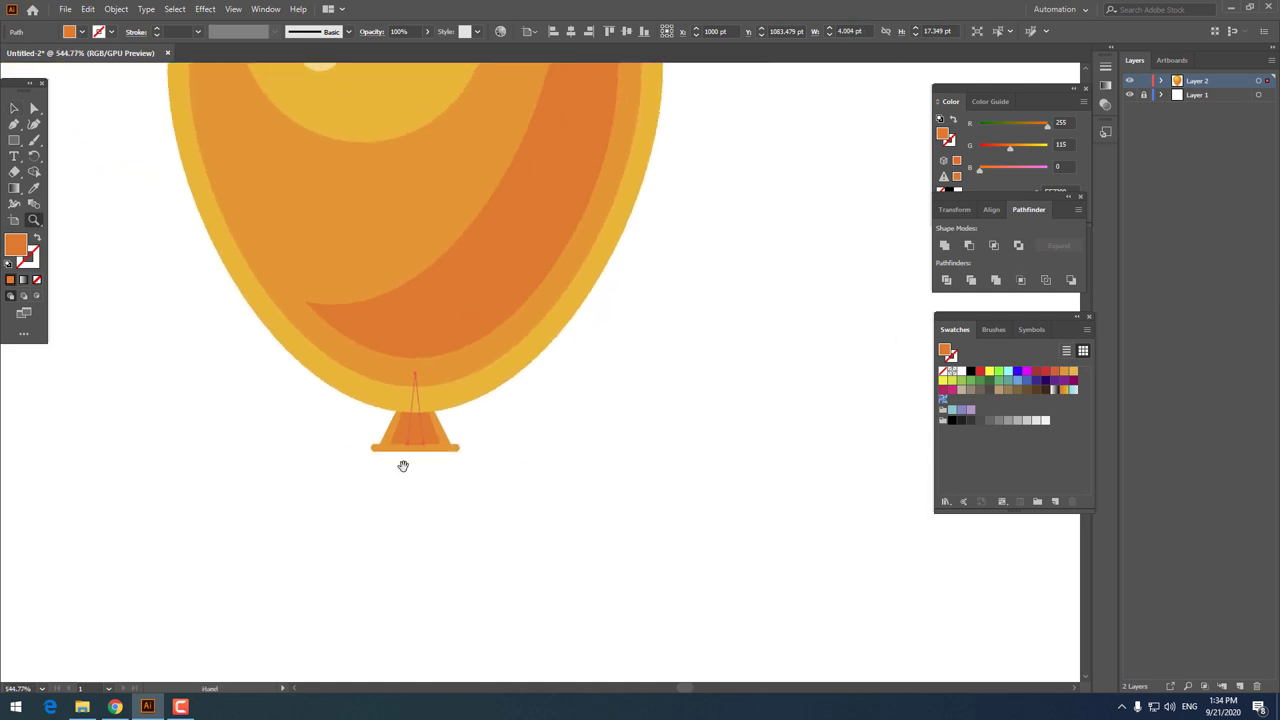
{"action": "left_click", "coordinate": [34, 189]}
{"action": "double_click", "coordinate": [14, 250]}
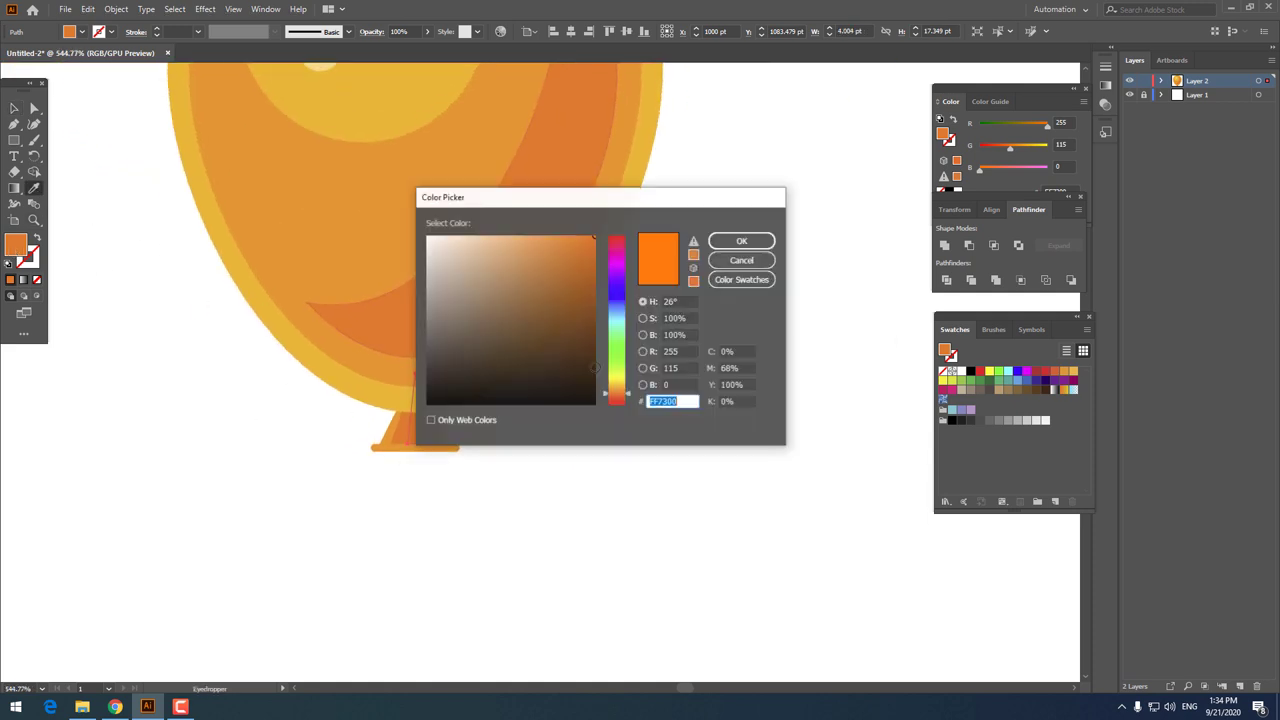
{"action": "left_click_drag", "start_coordinate": [630, 396], "coordinate": [630, 396]}
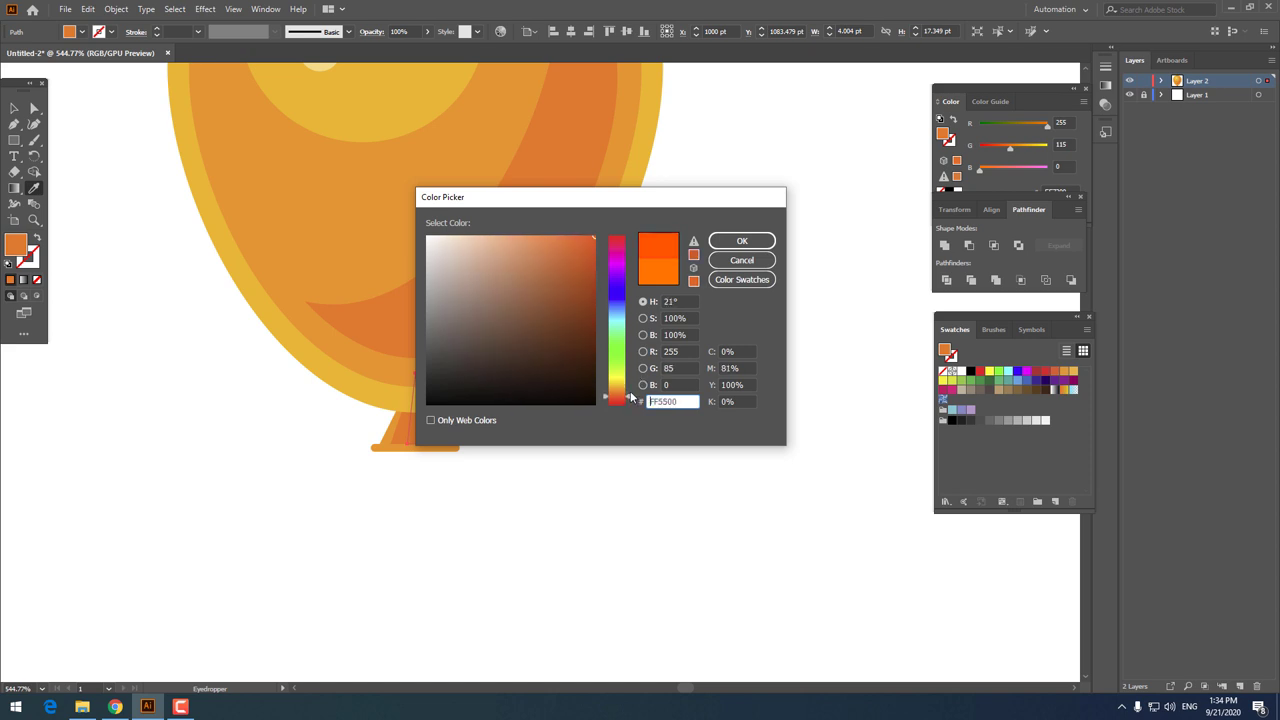
{"action": "left_click", "coordinate": [741, 241]}
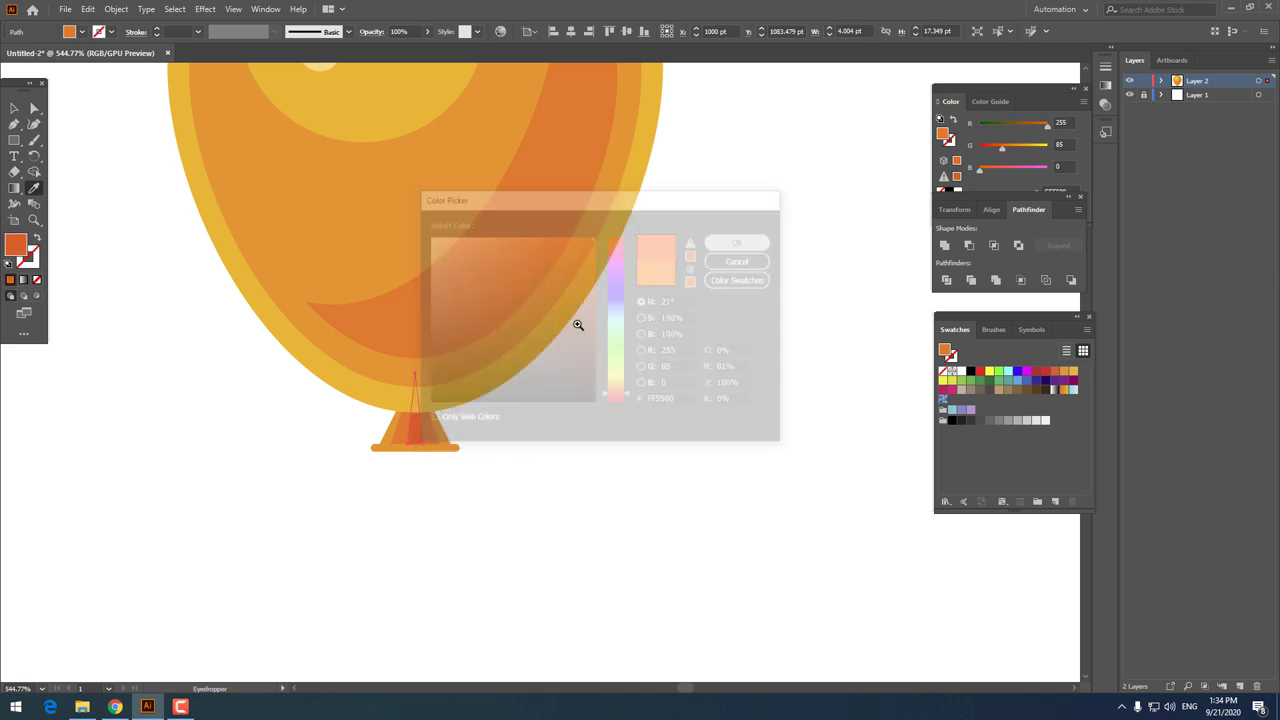
{"action": "mouse_move", "coordinate": [574, 323]}
{"action": "left_mouse_down"}
{"action": "mouse_move", "coordinate": [350, 374]}
{"action": "mouse_move", "coordinate": [54, 126]}
{"action": "left_mouse_up"}
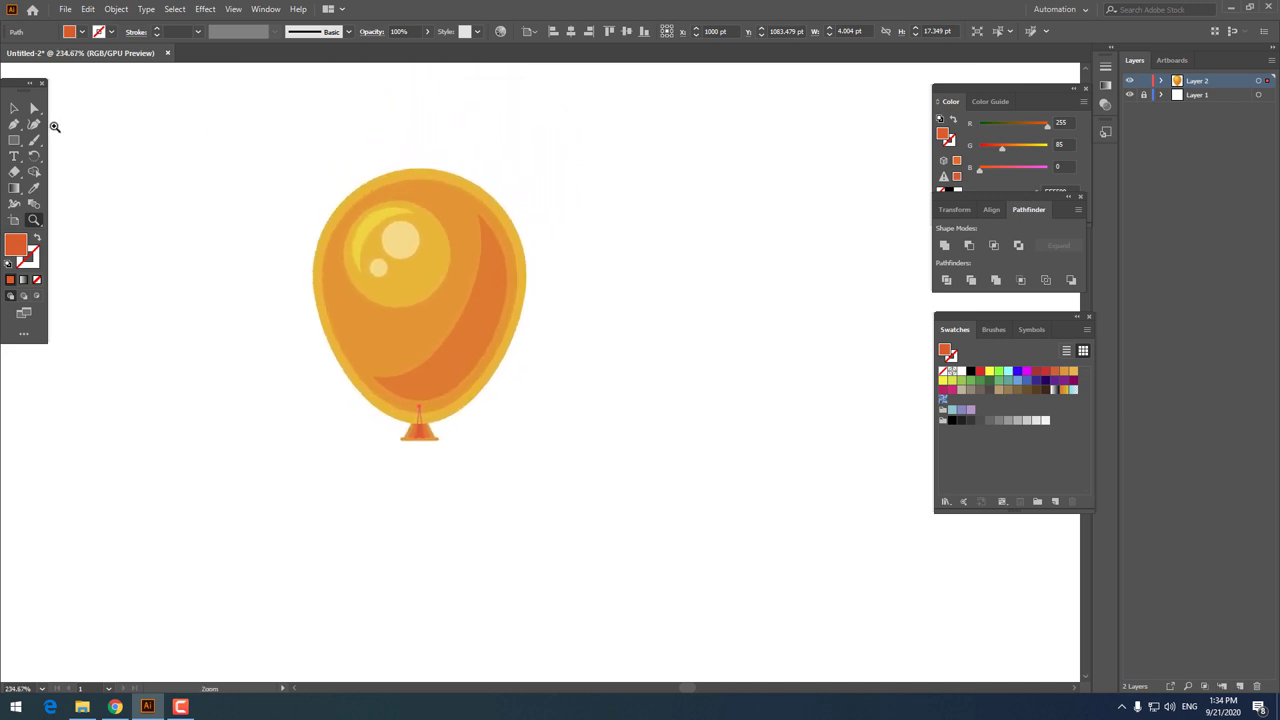
Step: Select the whole orange balloon, fixing an accidental knot-only selection with redo
{"action": "left_click", "coordinate": [14, 108]}
{"action": "left_click", "coordinate": [515, 378]}
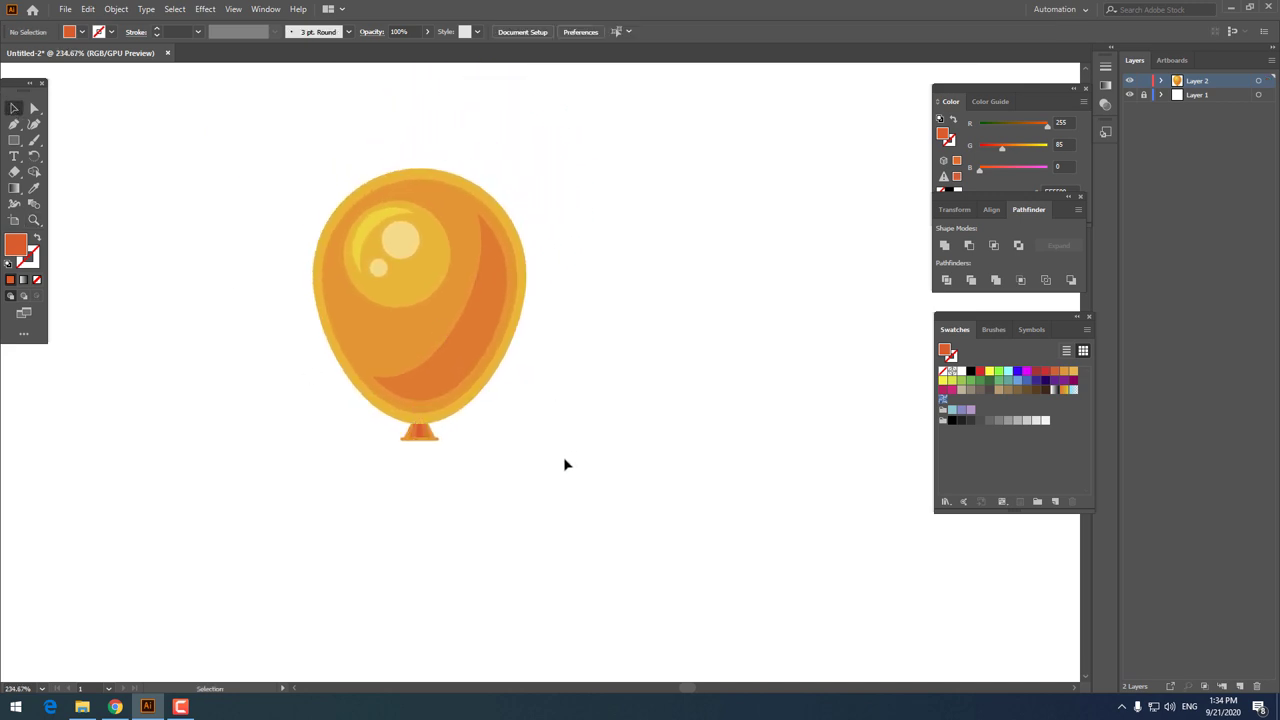
{"action": "key", "text": "z"}
{"action": "left_click_drag", "start_coordinate": [597, 477], "coordinate": [600, 517]}
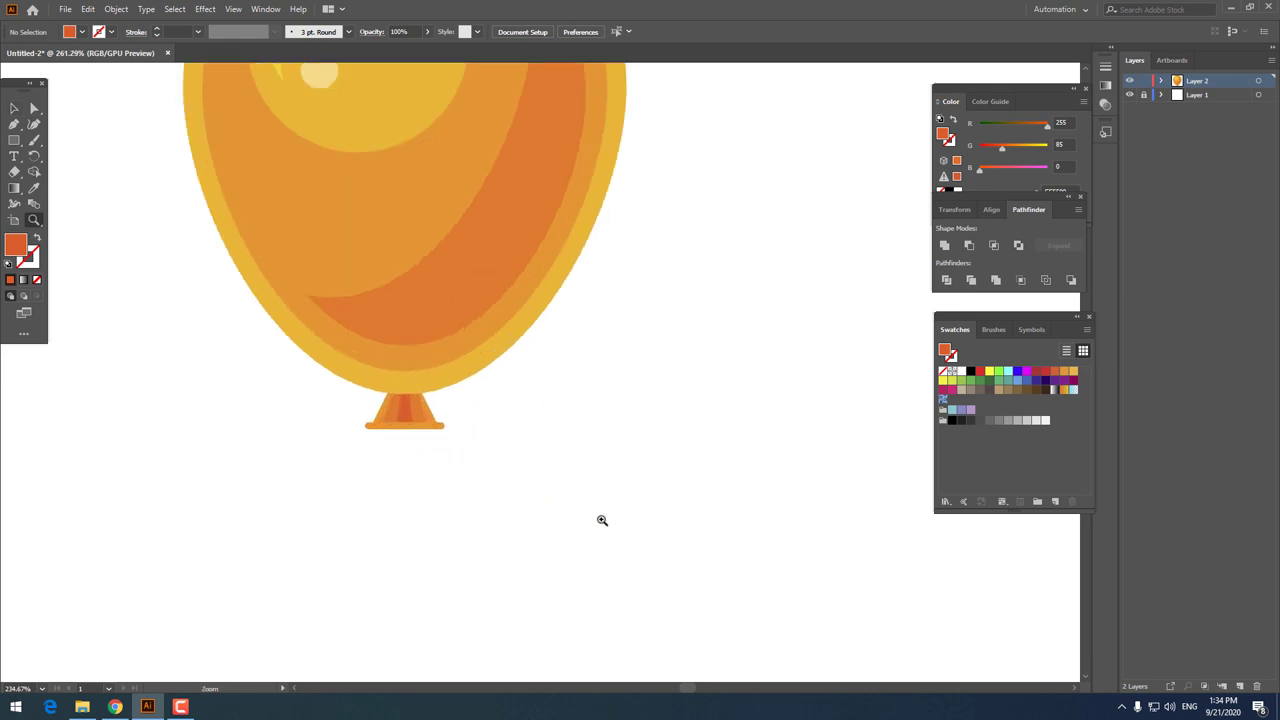
{"action": "key", "text": "ctrl+0"}
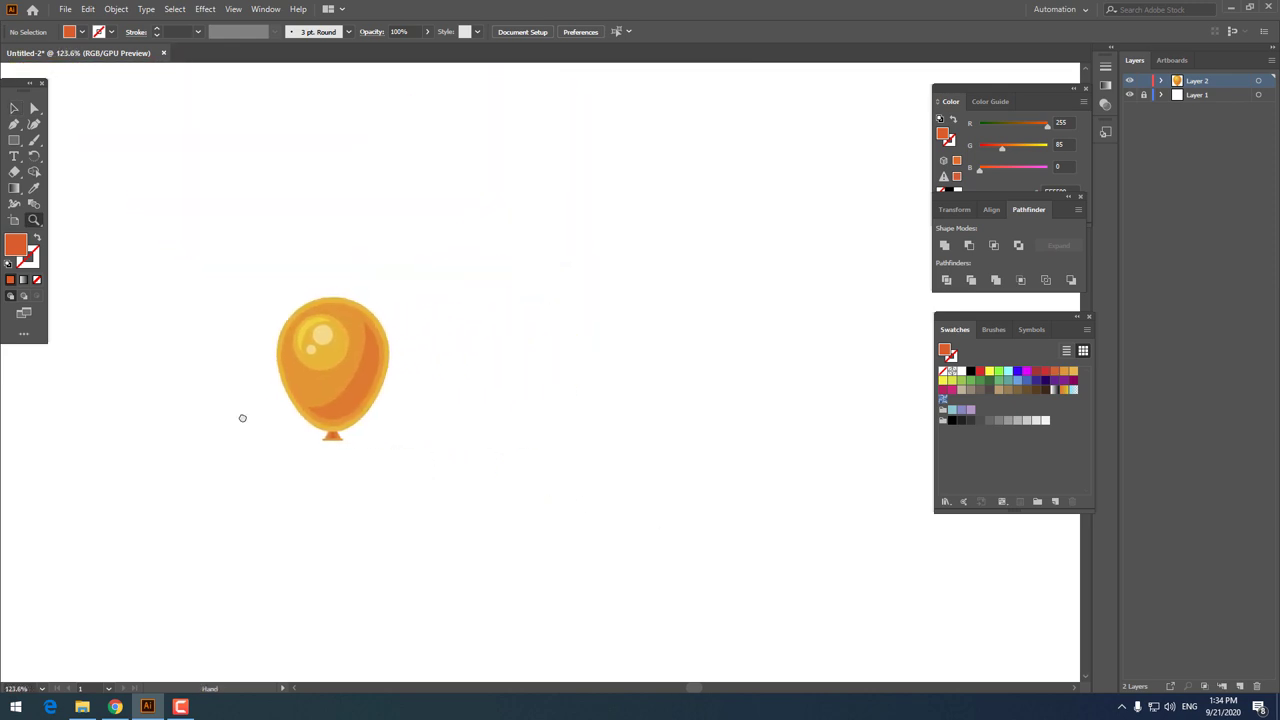
{"action": "left_click", "coordinate": [339, 440]}
{"action": "key", "text": "v"}
{"action": "left_click", "coordinate": [391, 420]}
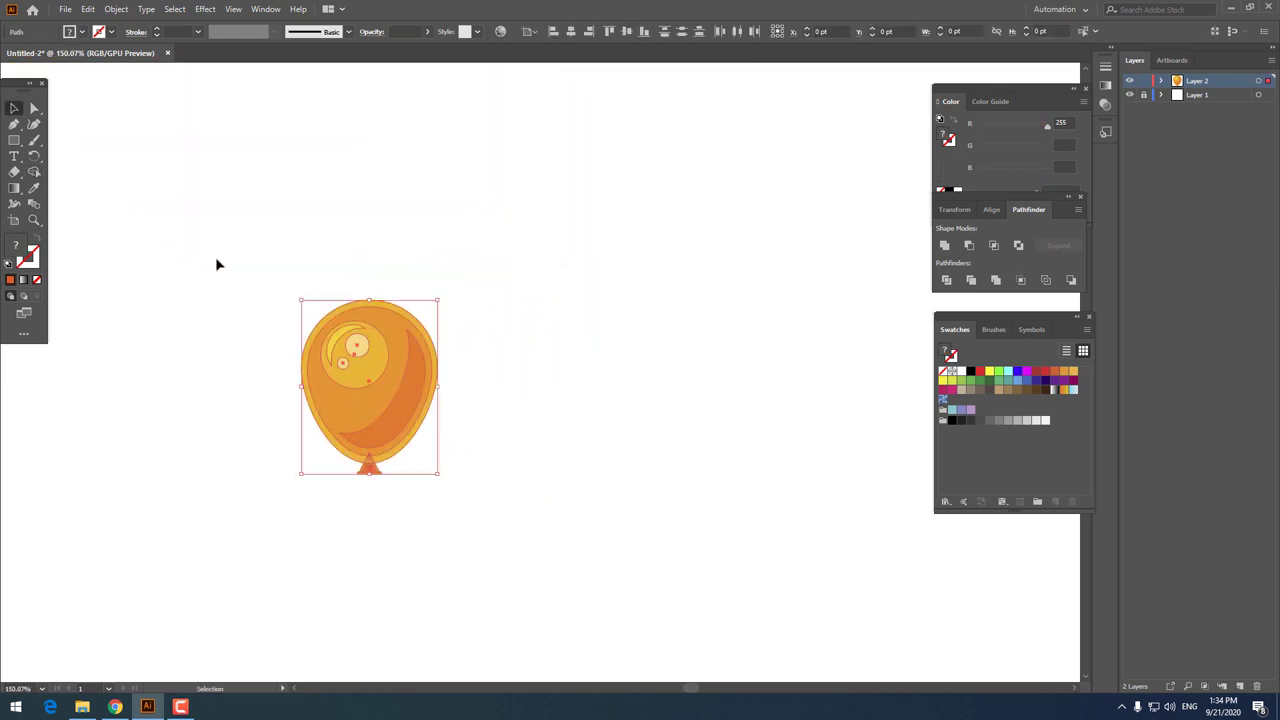
{"action": "scroll", "coordinate": [440, 420], "scroll_direction": "up", "scroll_amount": 3}
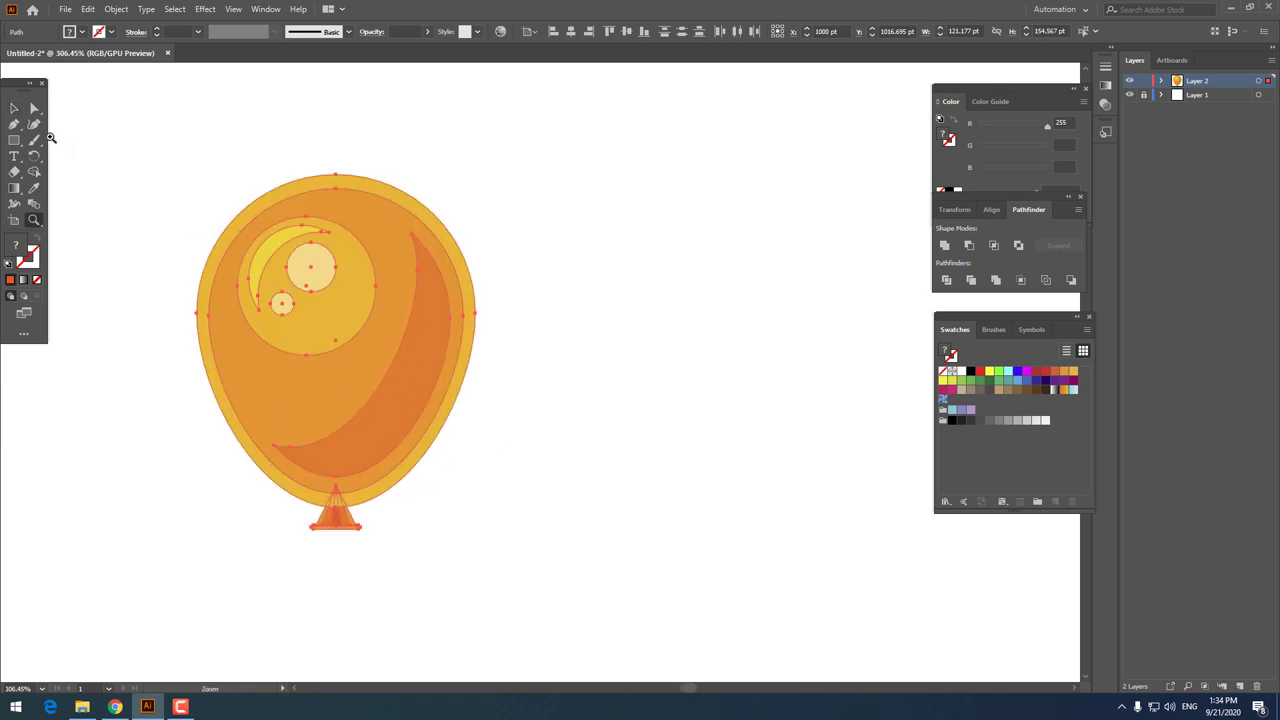
{"action": "left_click", "coordinate": [88, 9]}
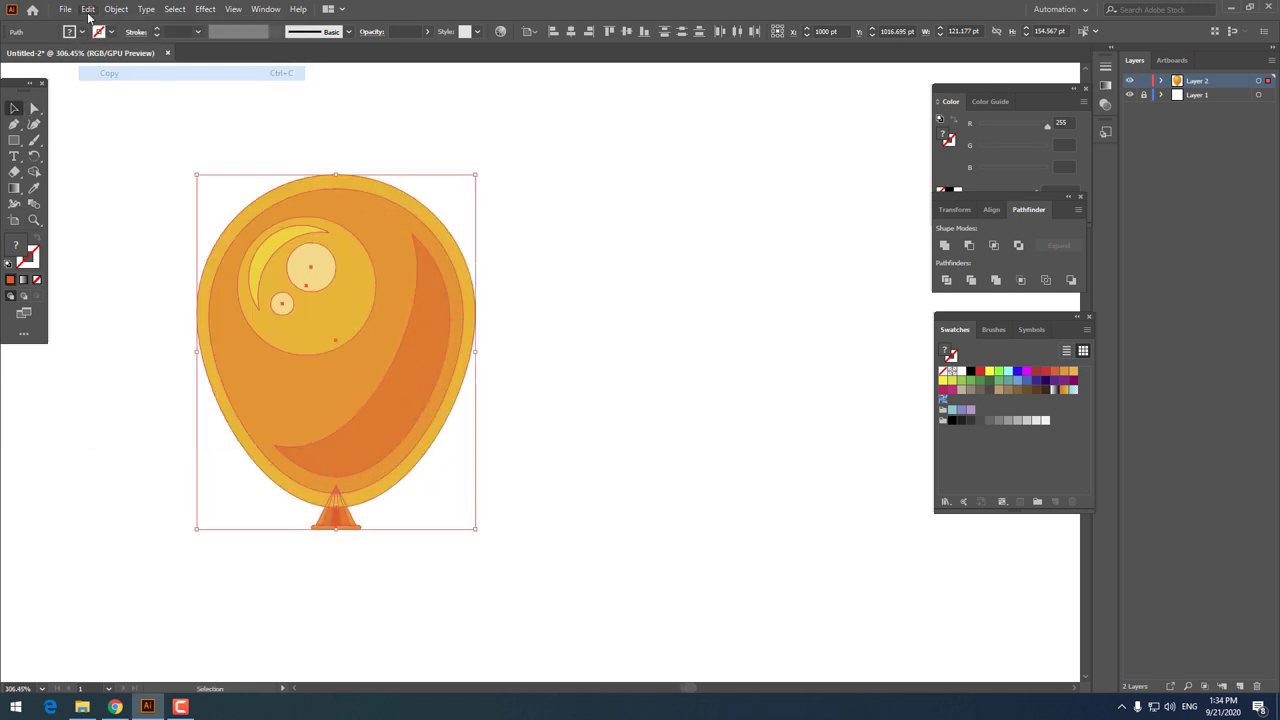
{"action": "left_click", "coordinate": [130, 91]}
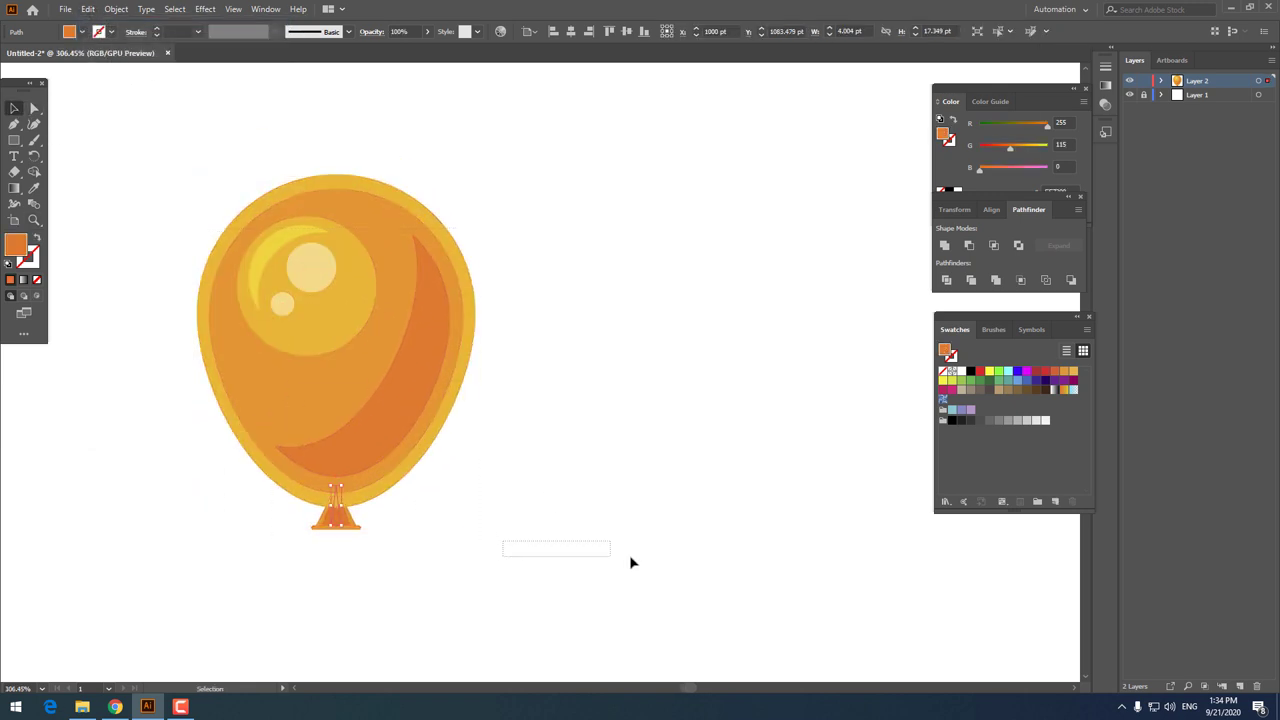
{"action": "left_click_drag", "start_coordinate": [477, 545], "coordinate": [631, 560]}
{"action": "right_click", "coordinate": [449, 534]}
{"action": "left_click", "coordinate": [520, 342]}
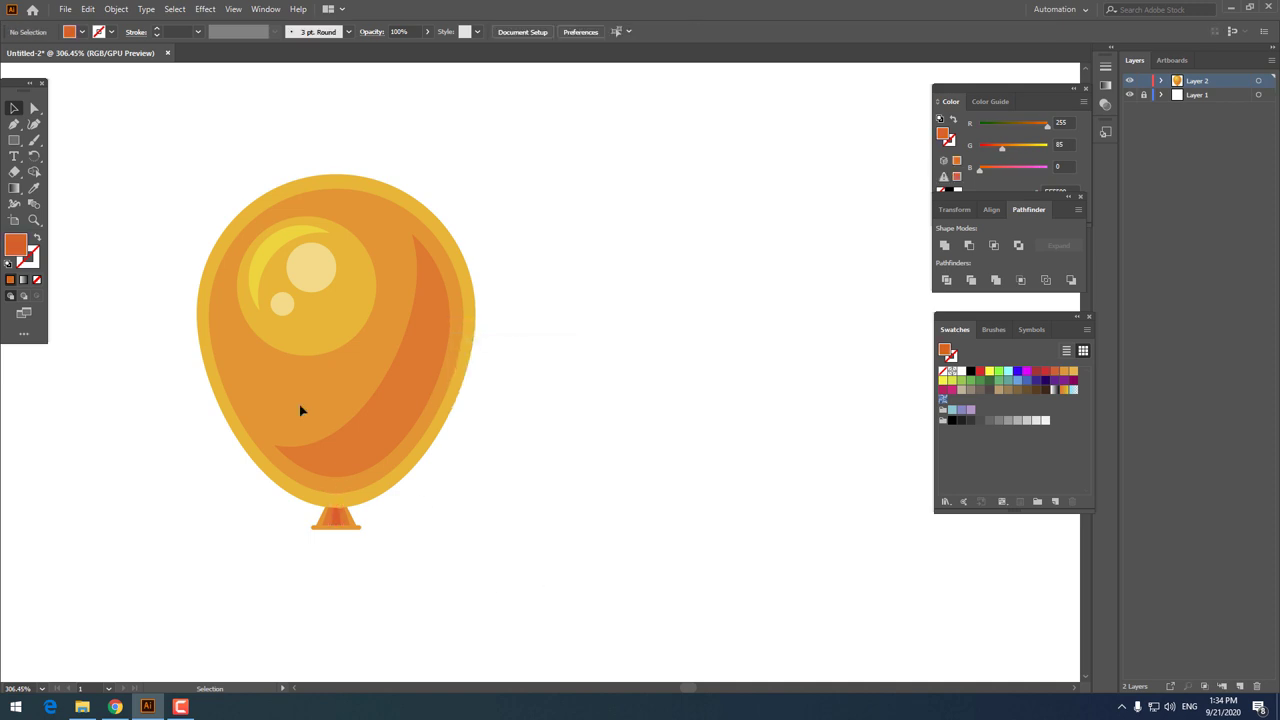
Step: Paste a copy of the balloon in front, move it right and shrink it to about 89 × 114 pt
{"action": "left_click", "coordinate": [90, 10]}
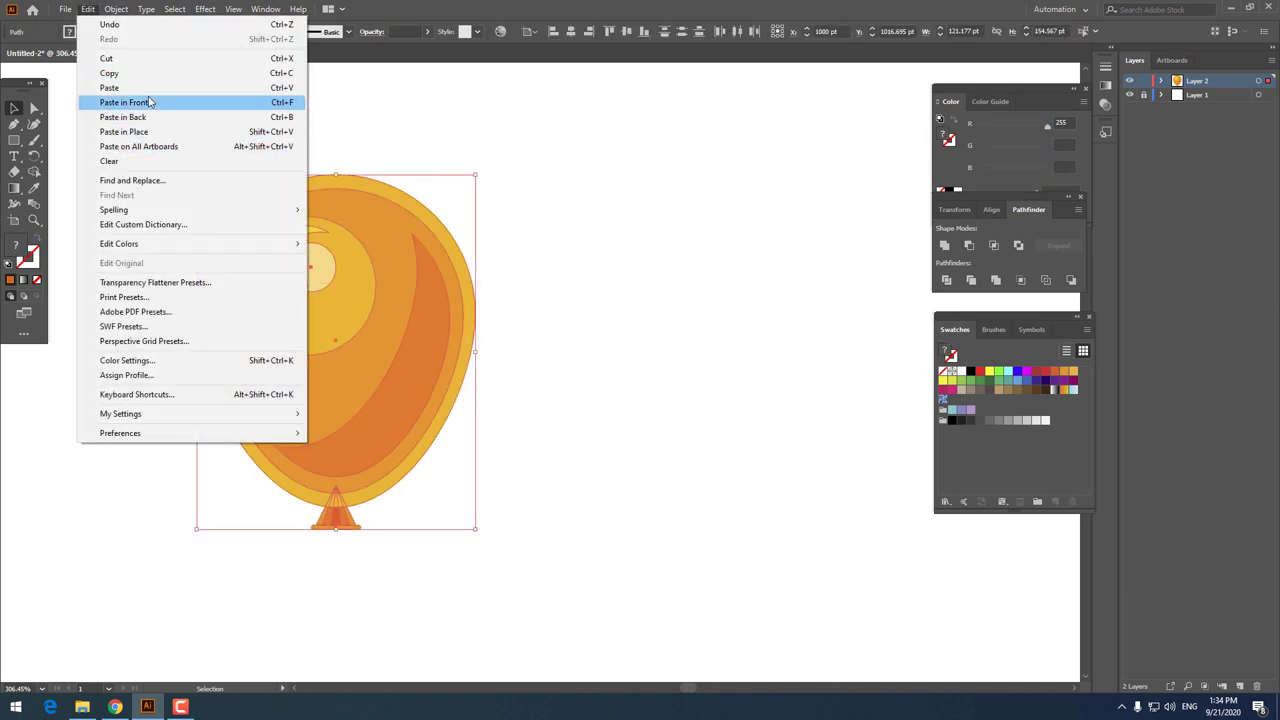
{"action": "left_click", "coordinate": [140, 74]}
{"action": "left_click", "coordinate": [95, 14]}
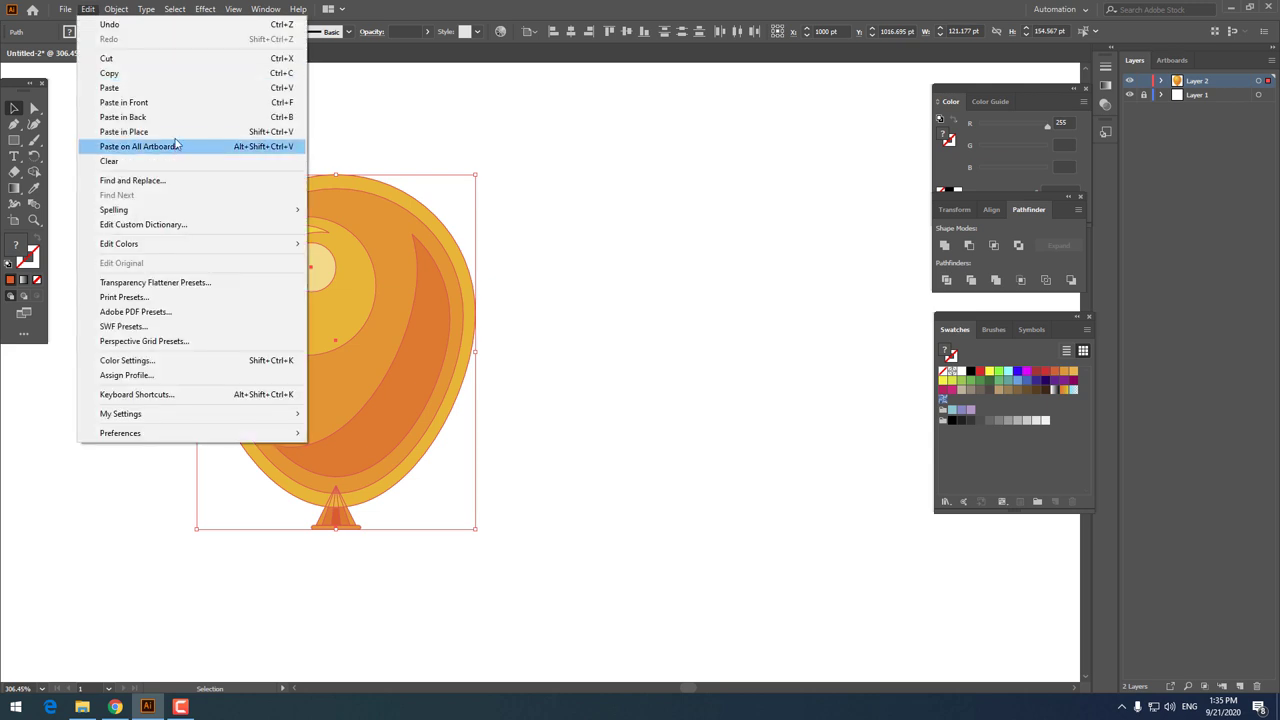
{"action": "left_click", "coordinate": [172, 98]}
{"action": "left_click_drag", "start_coordinate": [385, 374], "coordinate": [553, 374]}
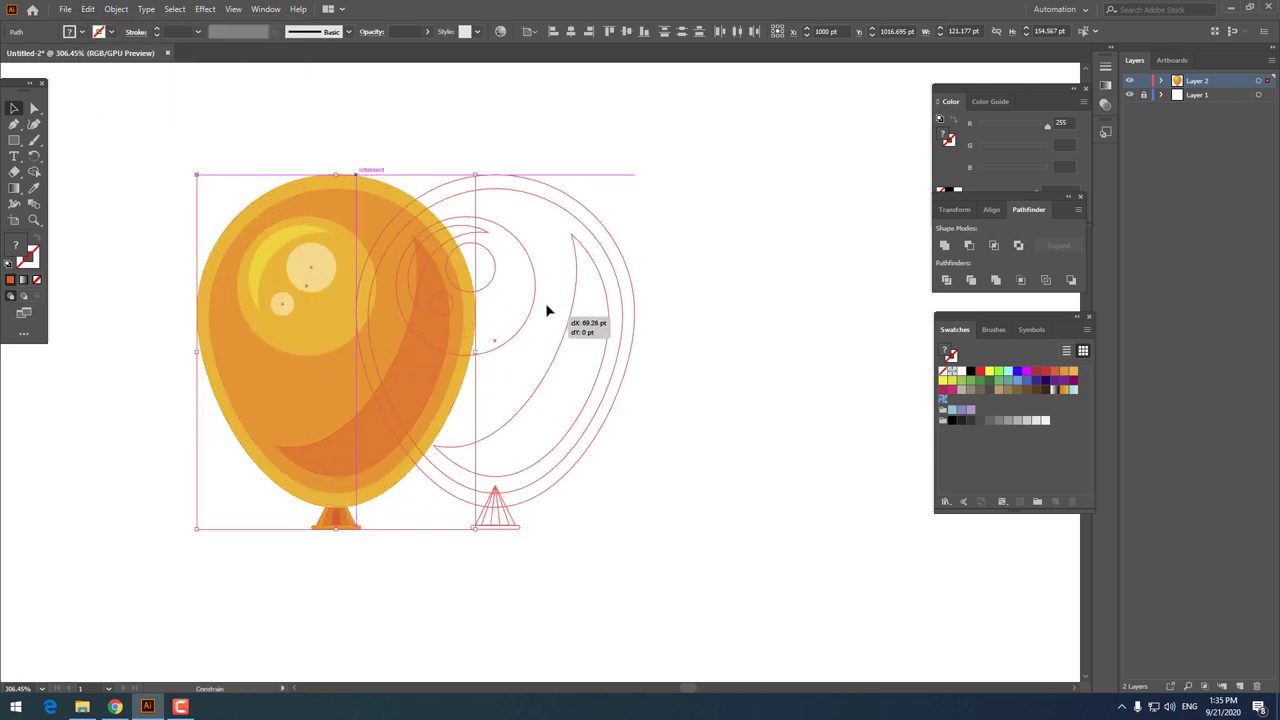
{"action": "left_click_drag", "start_coordinate": [642, 531], "coordinate": [578, 443]}
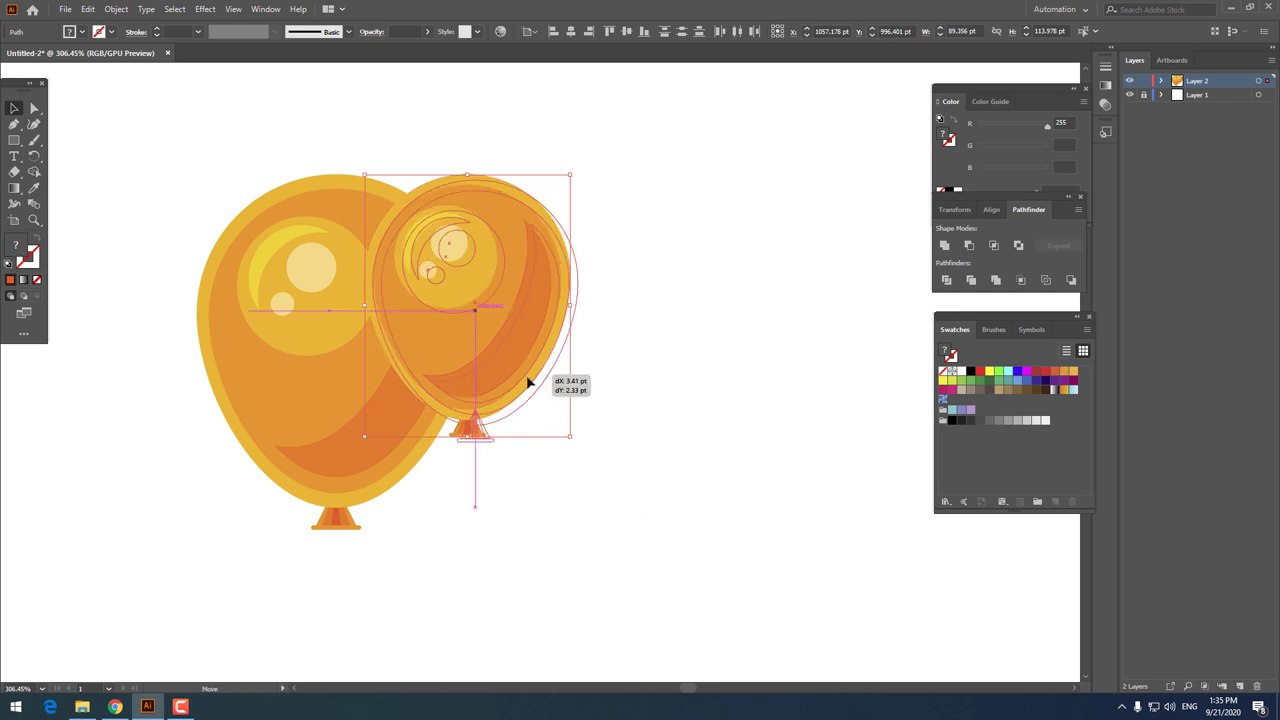
{"action": "left_click_drag", "start_coordinate": [530, 380], "coordinate": [545, 390]}
{"action": "left_click", "coordinate": [633, 549]}
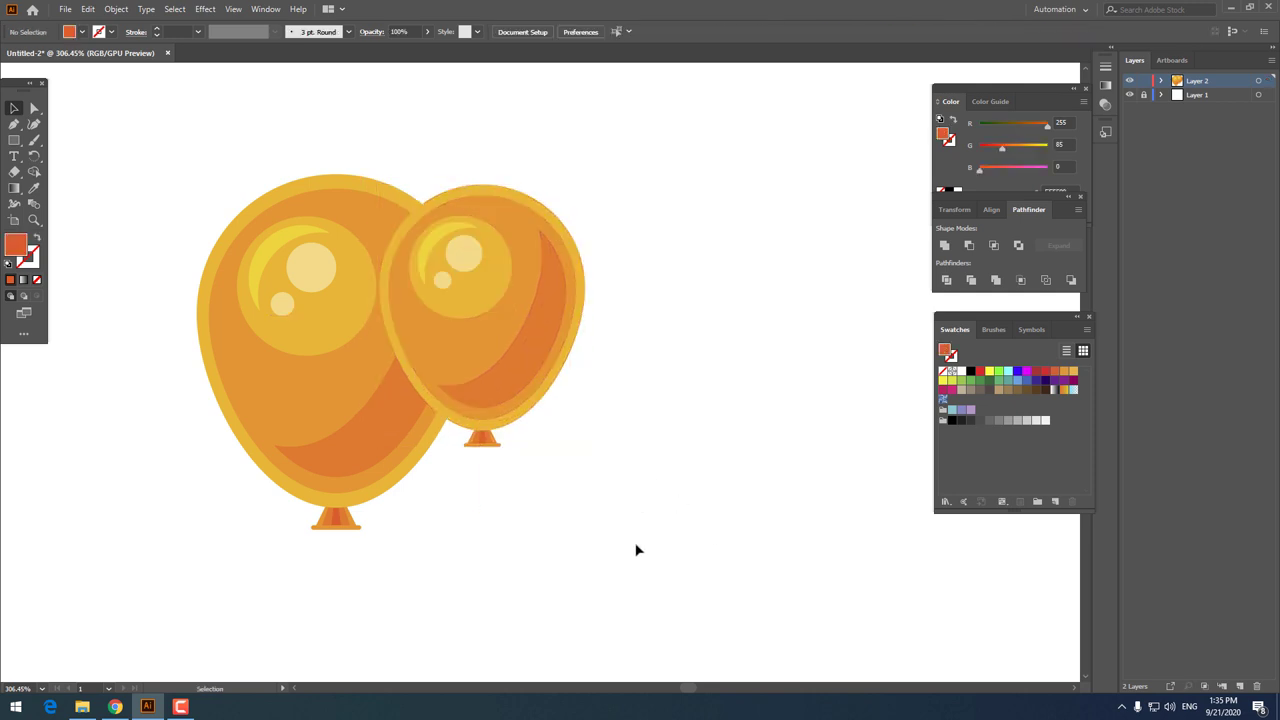
Step: Change the small balloon's outer body shape from orange to pink
{"action": "left_click", "coordinate": [557, 214]}
{"action": "double_click", "coordinate": [22, 249]}
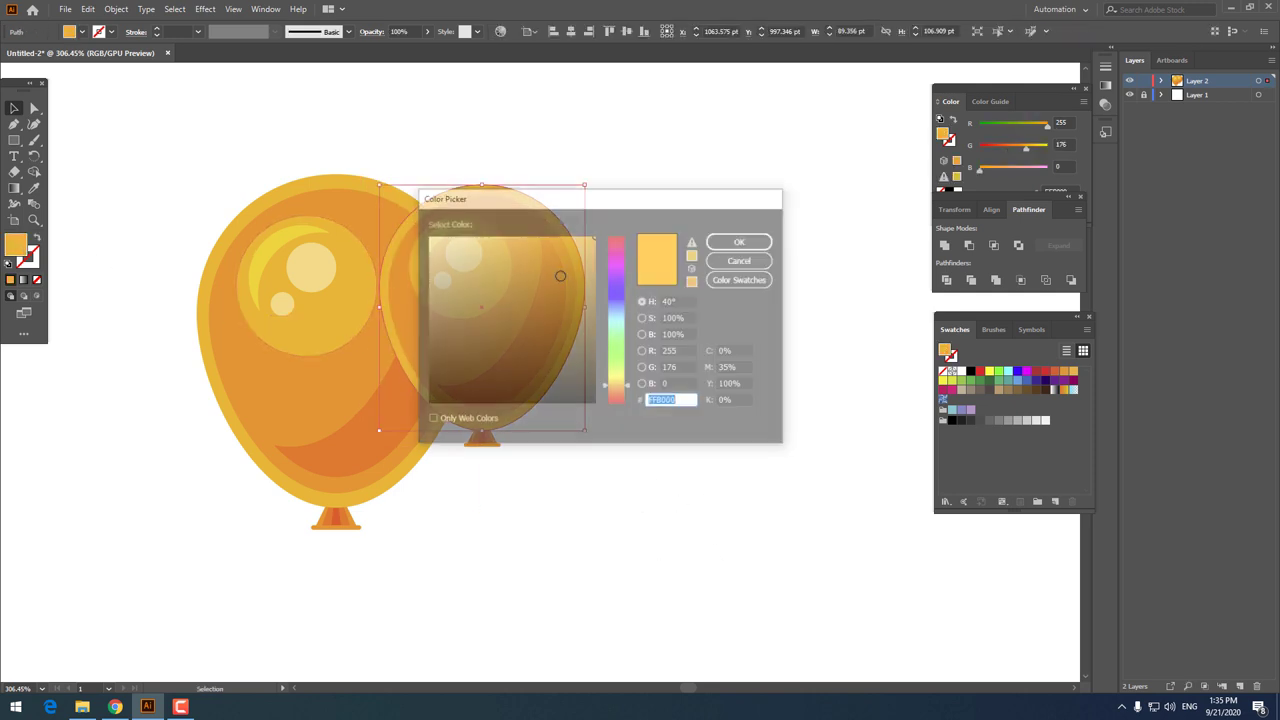
{"action": "mouse_move", "coordinate": [621, 262]}
{"action": "left_mouse_down"}
{"action": "mouse_move", "coordinate": [618, 240]}
{"action": "mouse_move", "coordinate": [567, 238]}
{"action": "left_mouse_up"}
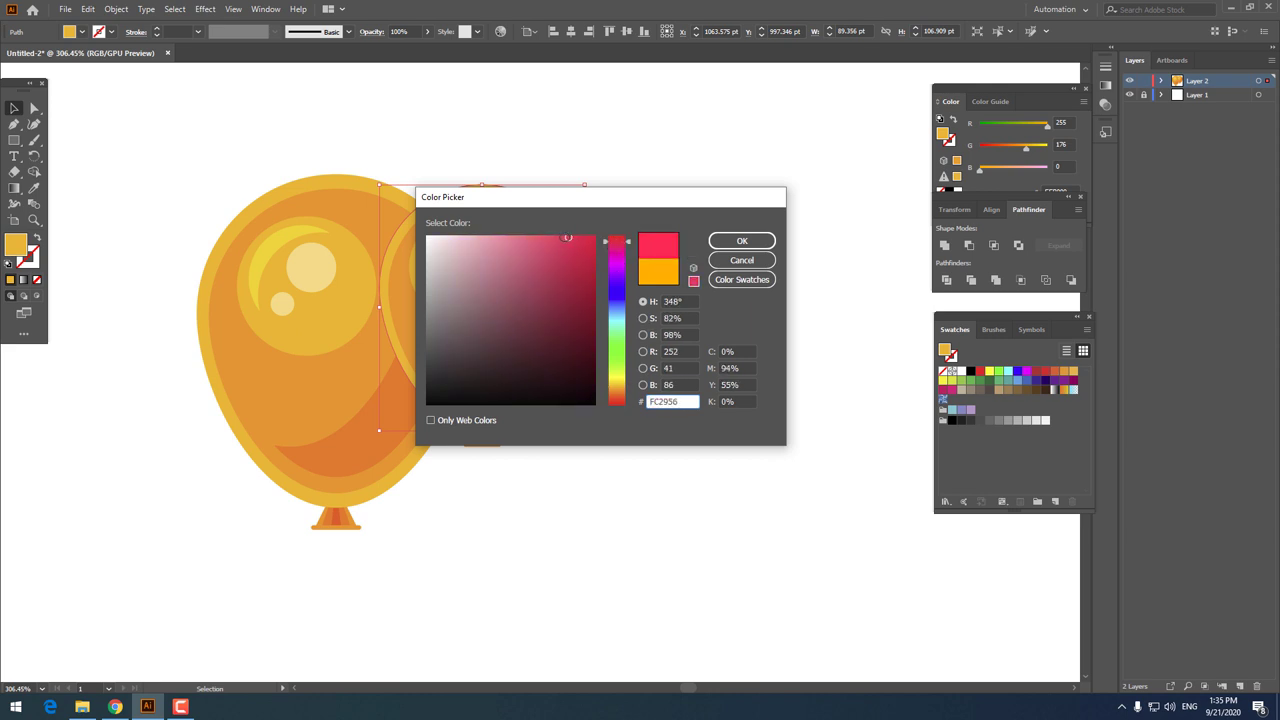
{"action": "left_click", "coordinate": [742, 241]}
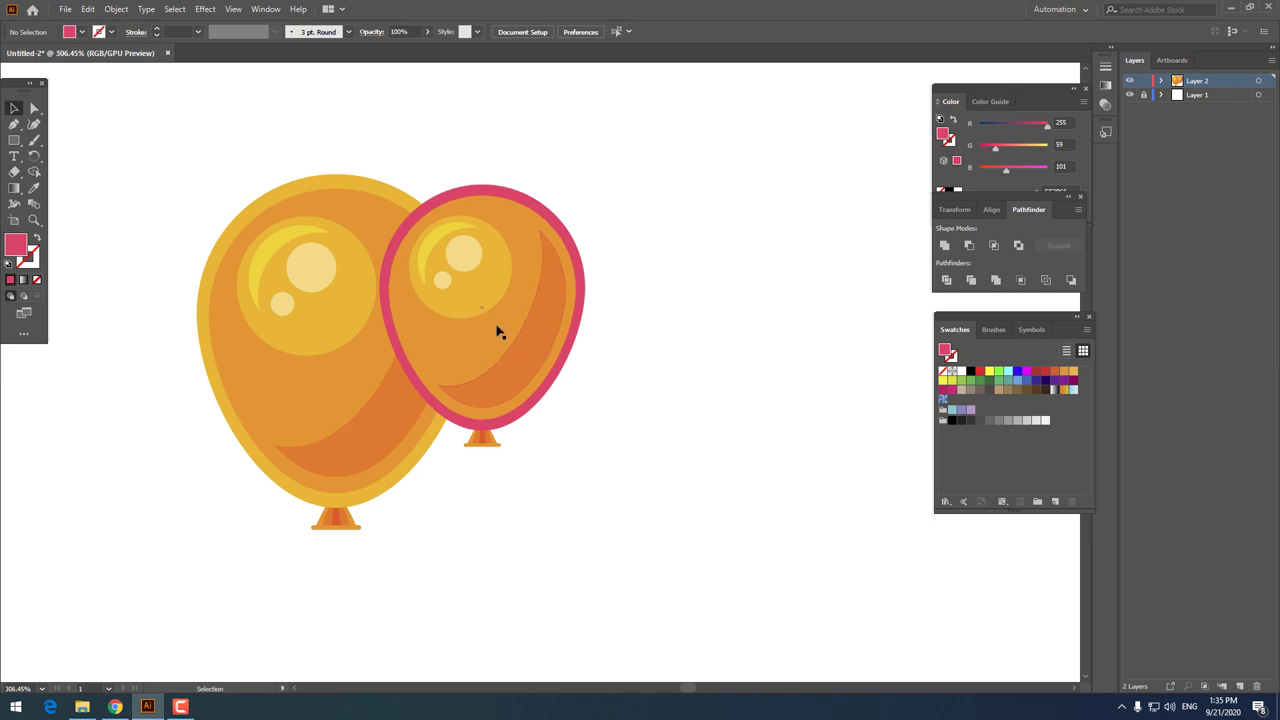
Step: Give the small balloon's inner body a slightly darker pink
{"action": "left_click", "coordinate": [498, 332]}
{"action": "left_click", "coordinate": [33, 188]}
{"action": "left_click", "coordinate": [470, 188]}
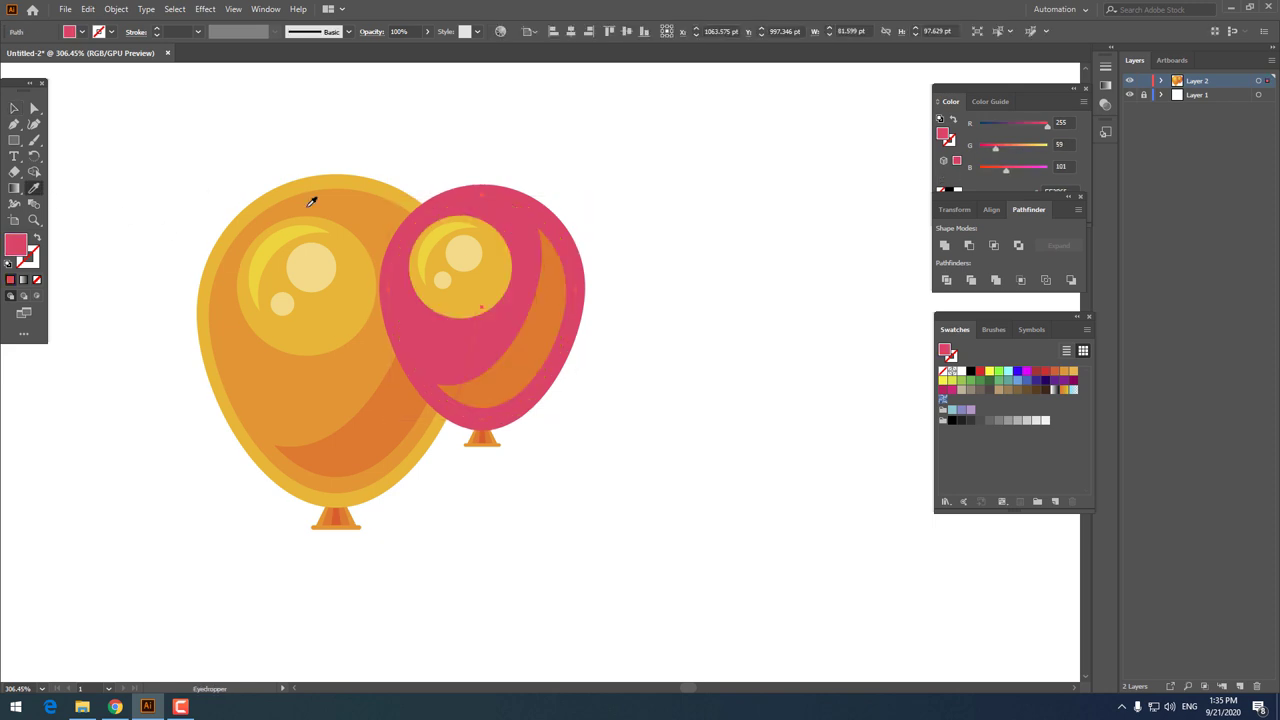
{"action": "double_click", "coordinate": [18, 246]}
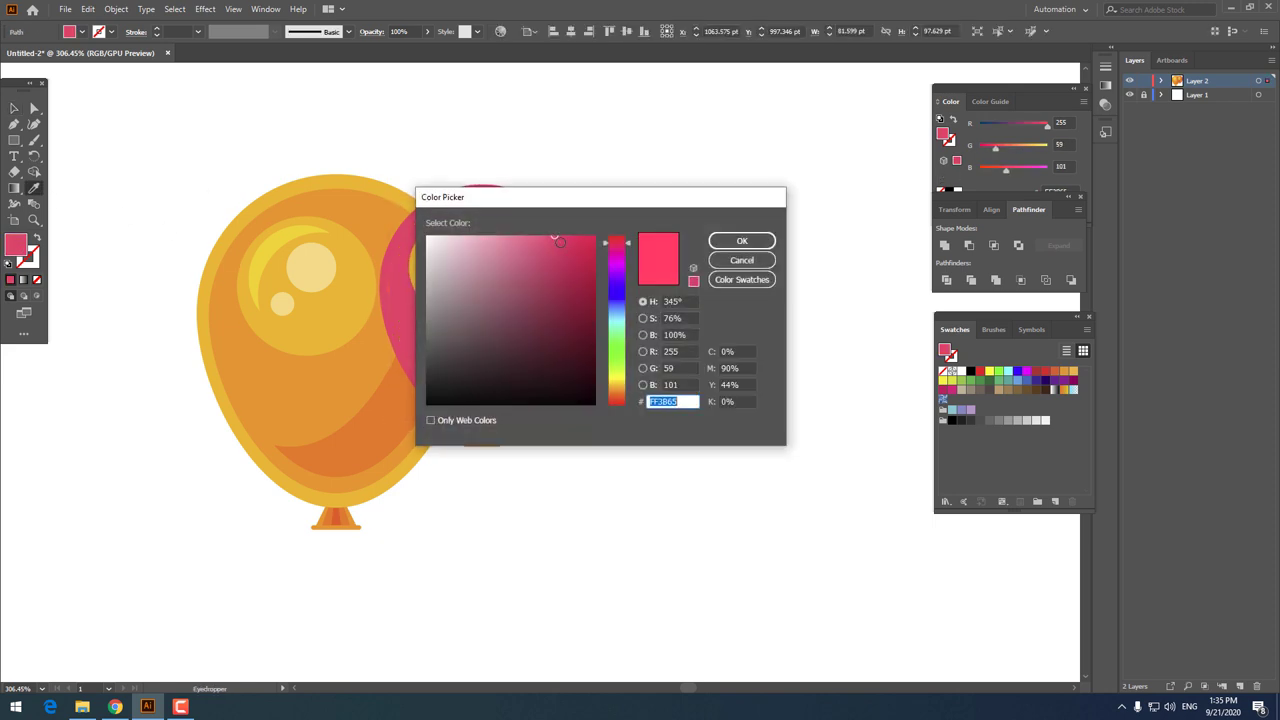
{"action": "left_click_drag", "start_coordinate": [559, 242], "coordinate": [570, 247]}
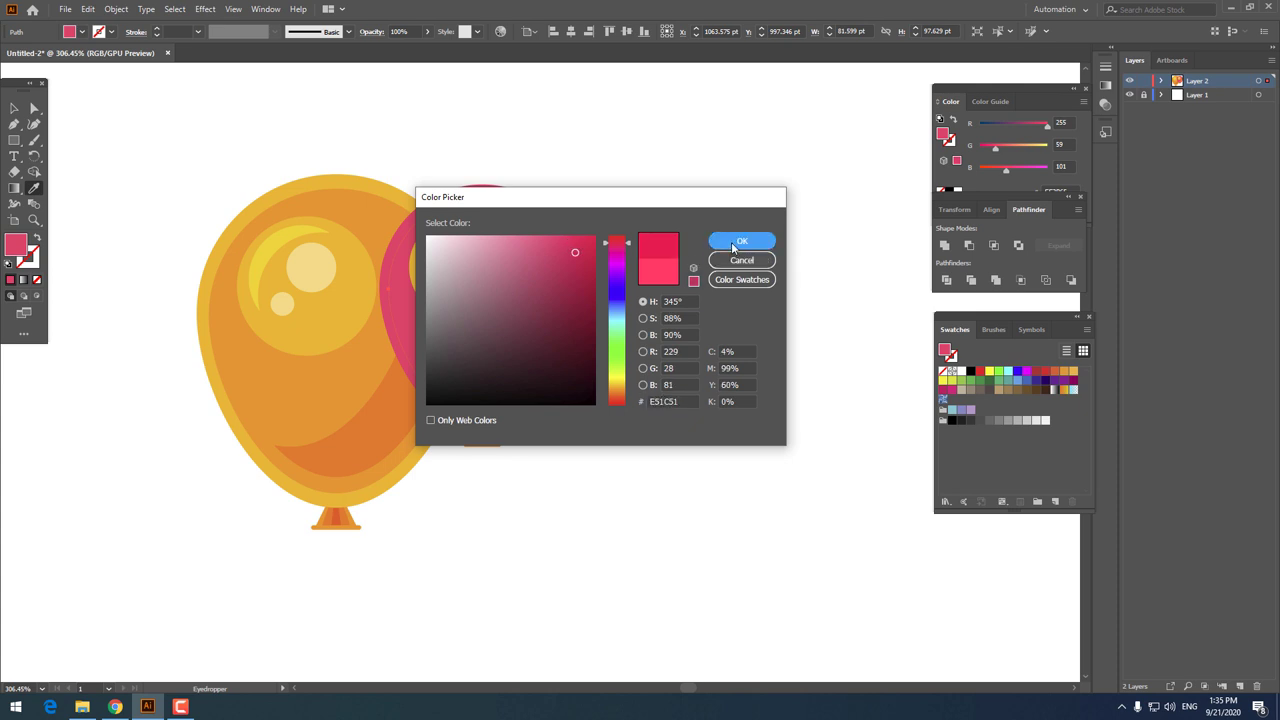
{"action": "left_click", "coordinate": [738, 242]}
{"action": "left_click", "coordinate": [14, 107]}
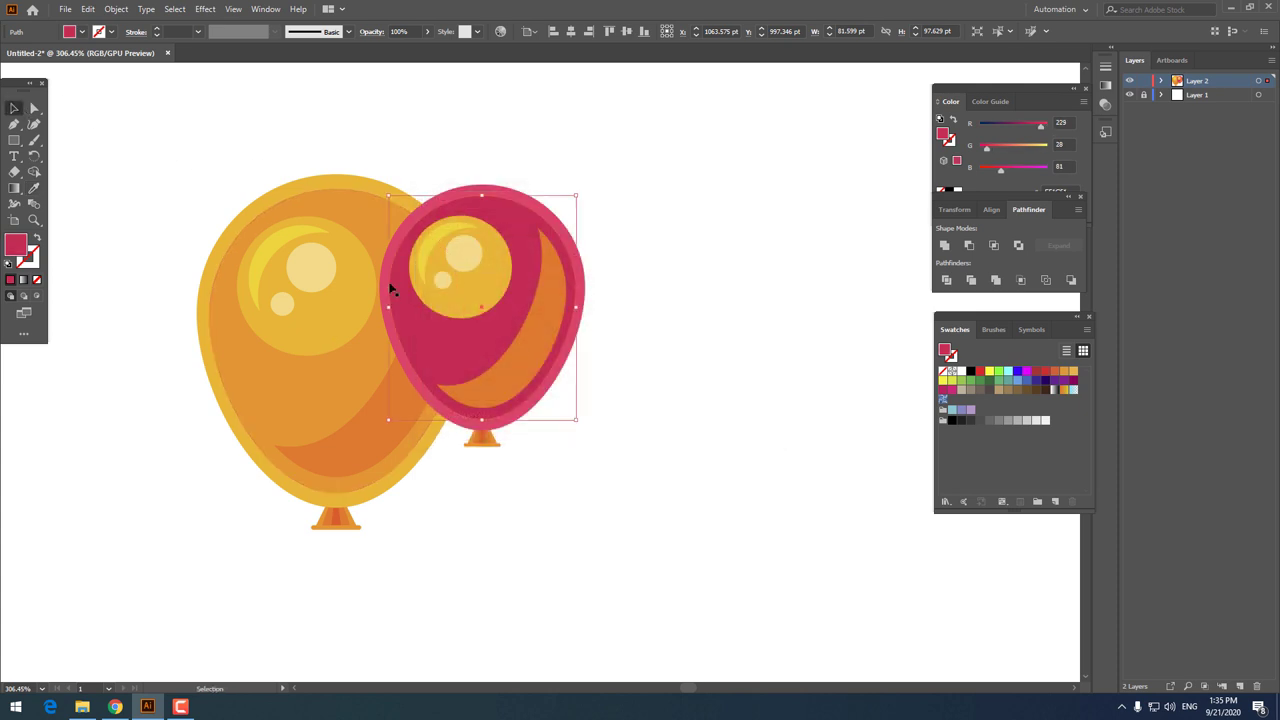
Step: Recolour the orange shading crescent a deeper pink
{"action": "left_click", "coordinate": [538, 352]}
{"action": "left_click", "coordinate": [34, 189]}
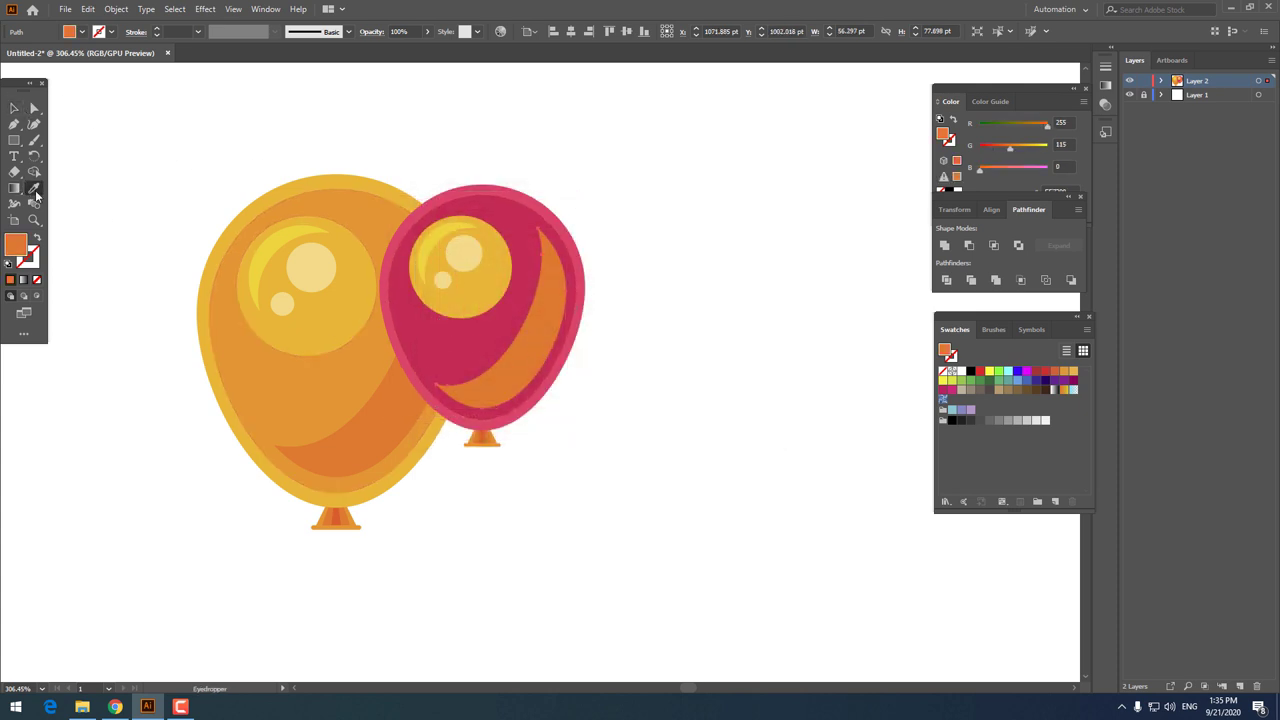
{"action": "left_click", "coordinate": [510, 337]}
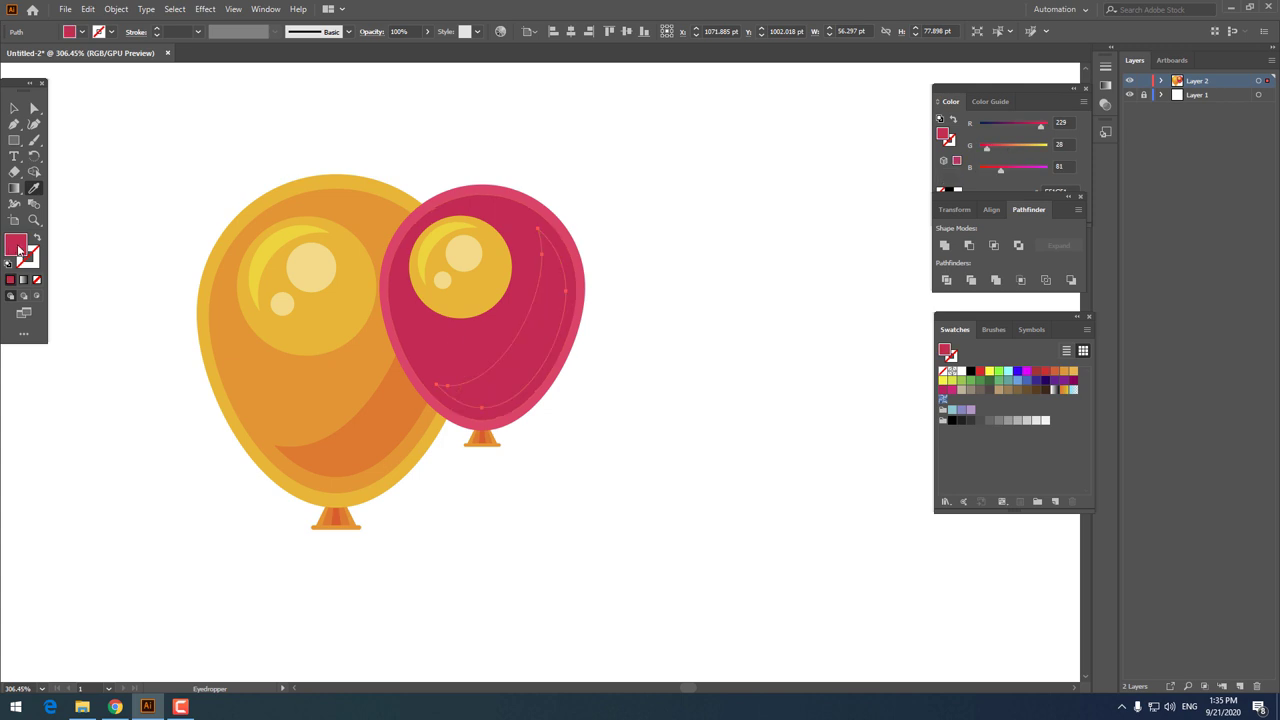
{"action": "double_click", "coordinate": [16, 246]}
{"action": "left_click", "coordinate": [575, 257]}
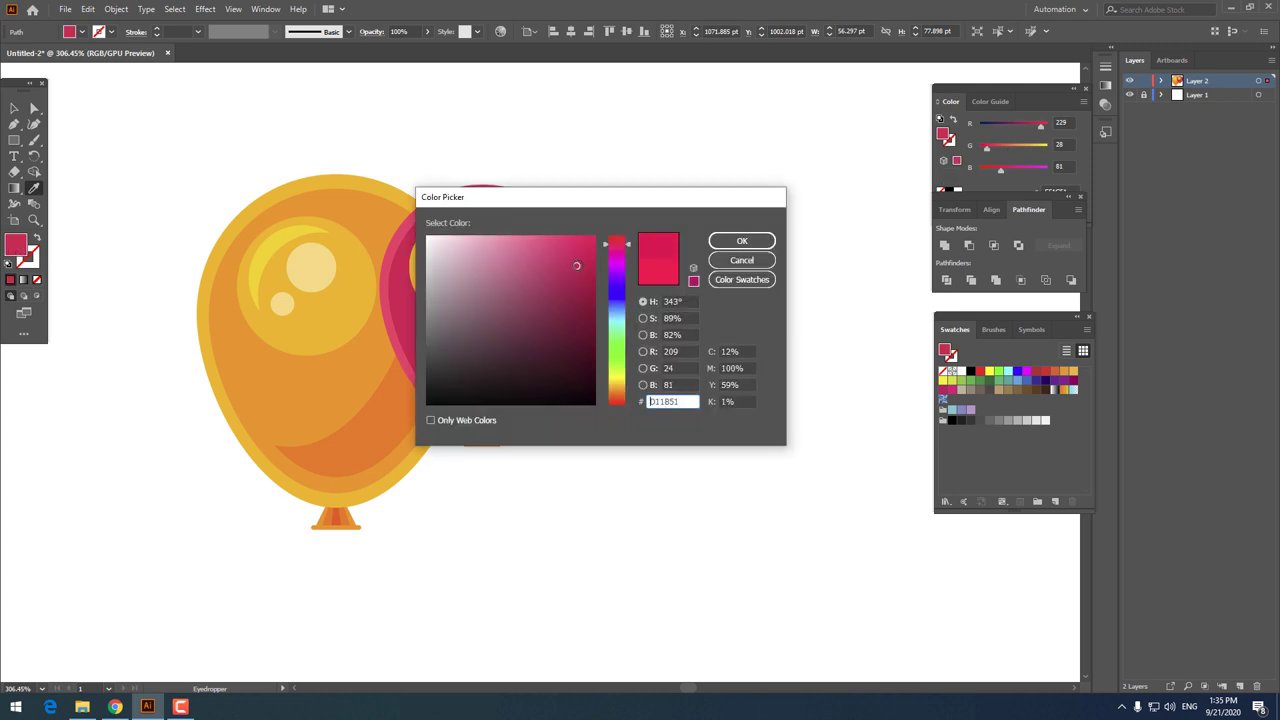
{"action": "left_click", "coordinate": [742, 241]}
{"action": "scroll", "coordinate": [571, 406], "scroll_direction": "up", "scroll_amount": 2}
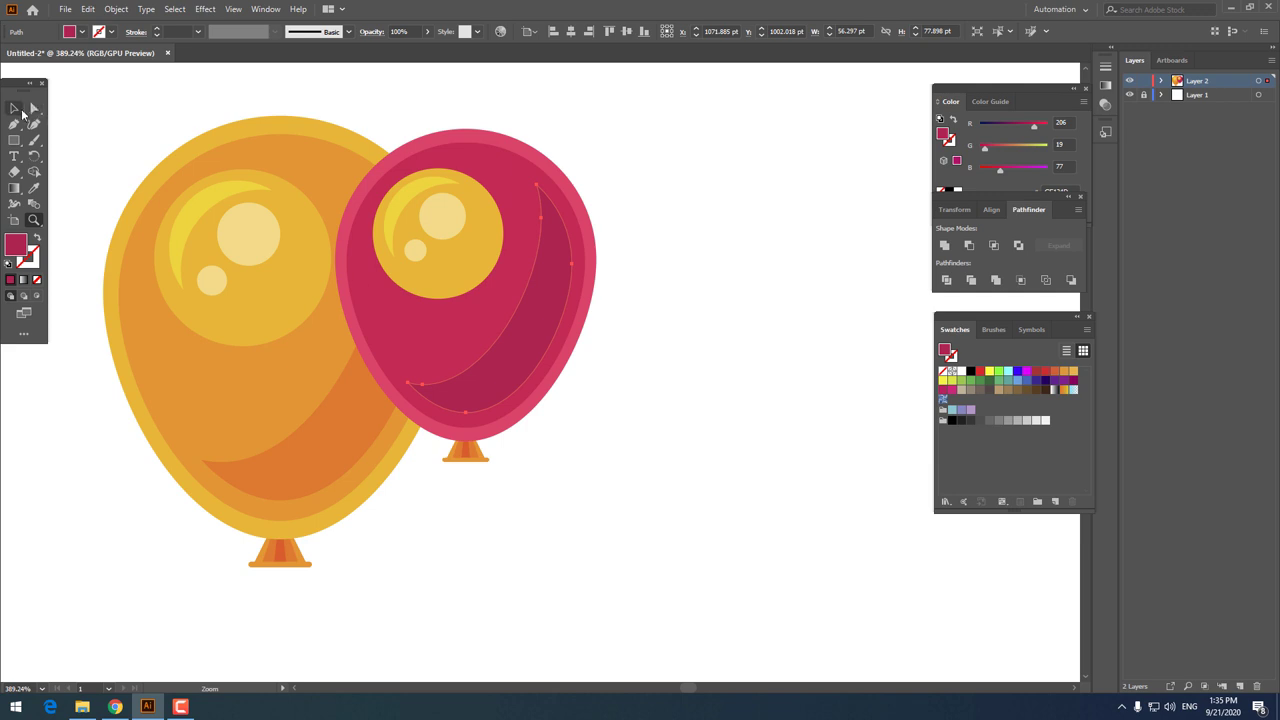
Step: Give the large yellow highlight circle the light pink edge colour
{"action": "left_click", "coordinate": [20, 112]}
{"action": "left_click", "coordinate": [466, 286]}
{"action": "key", "text": "i"}
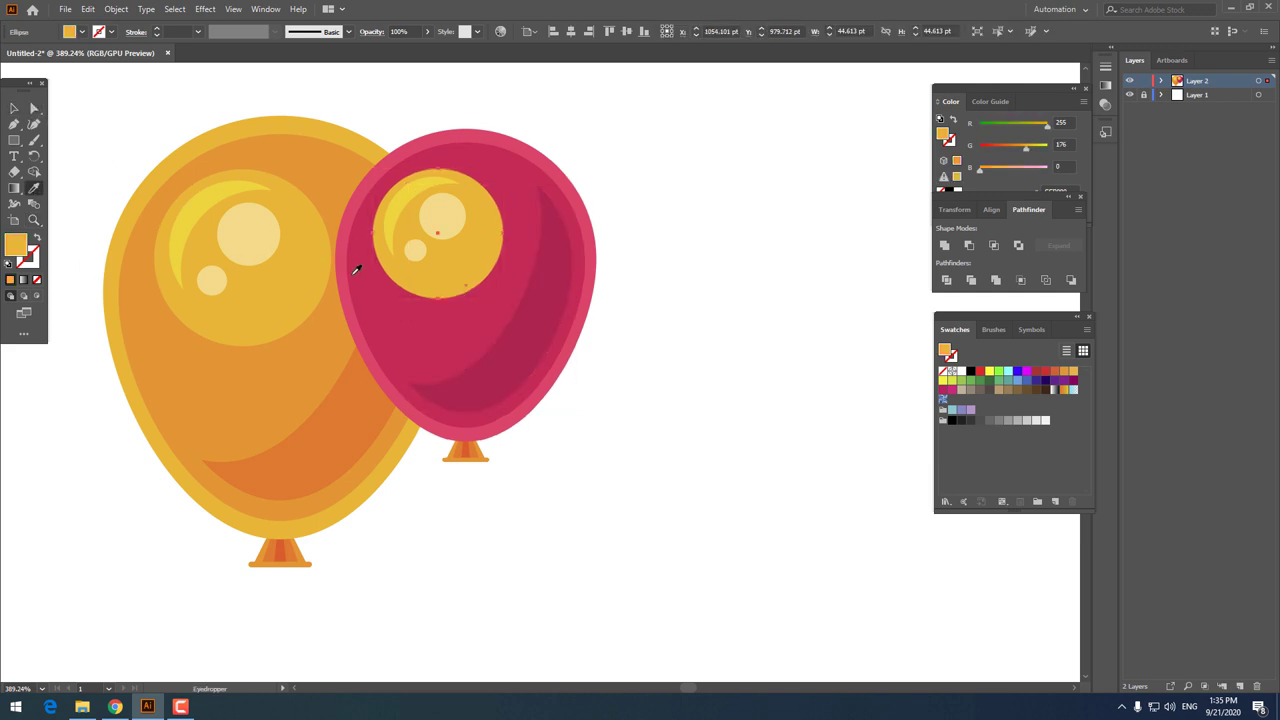
{"action": "left_click", "coordinate": [345, 280]}
{"action": "left_click", "coordinate": [15, 108]}
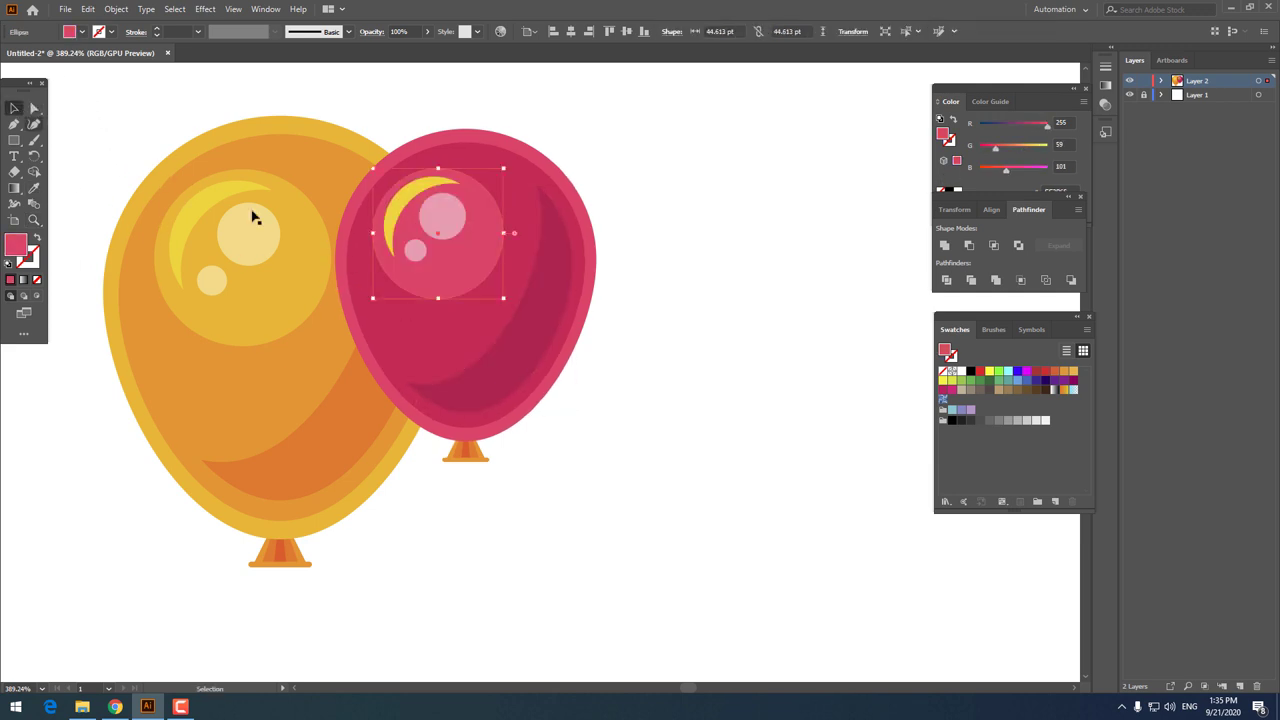
Step: Make the yellow crescent highlight a lighter pink
{"action": "left_click", "coordinate": [400, 200]}
{"action": "left_click", "coordinate": [33, 188]}
{"action": "left_click", "coordinate": [433, 253]}
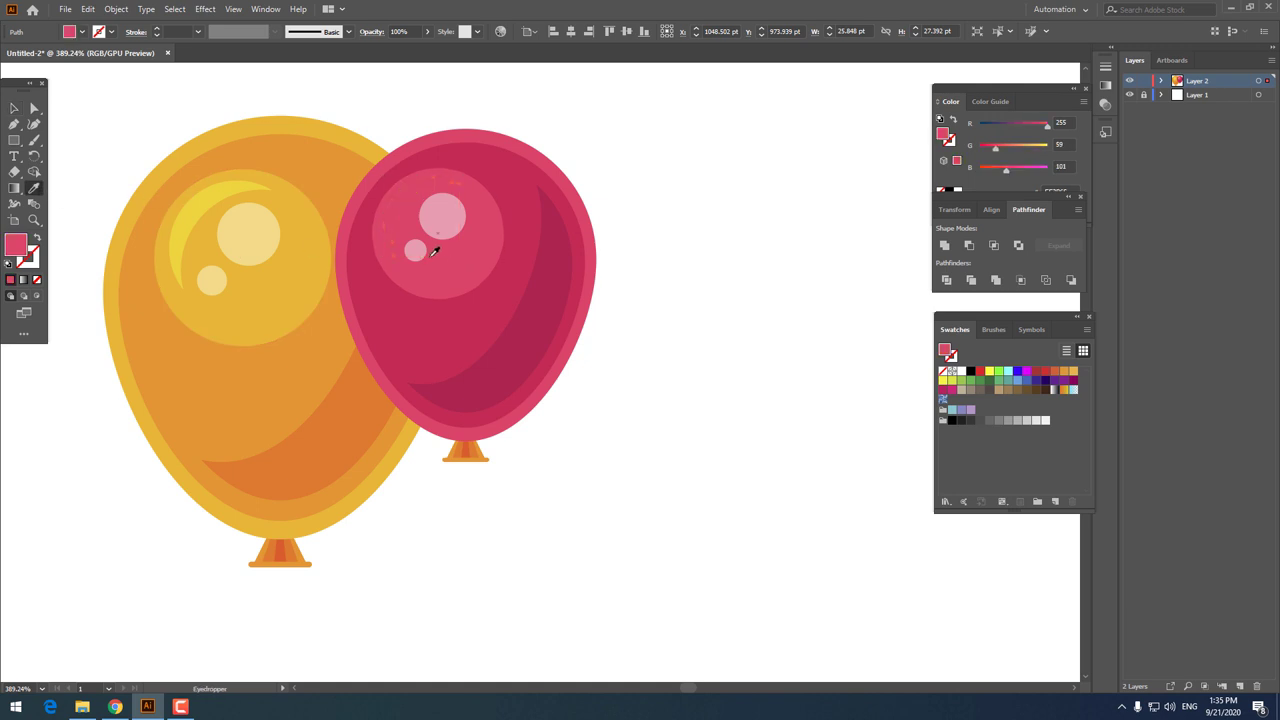
{"action": "double_click", "coordinate": [15, 245]}
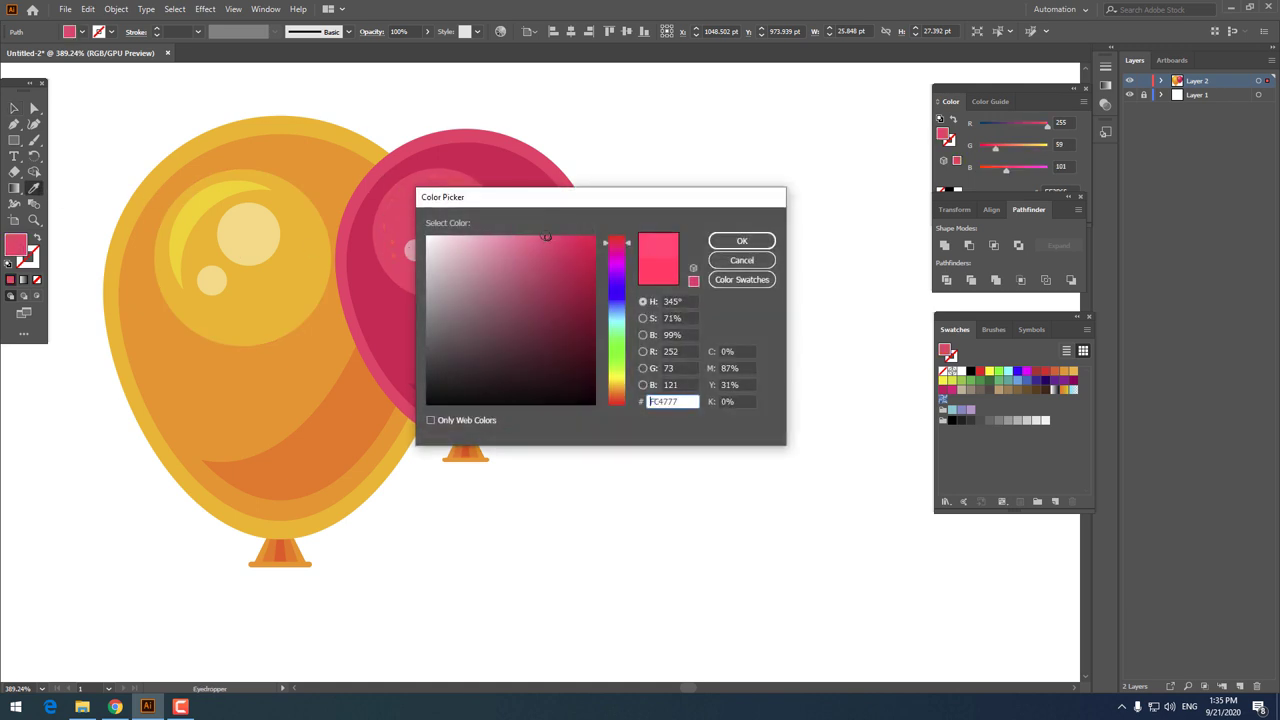
{"action": "left_click", "coordinate": [529, 236]}
{"action": "left_click", "coordinate": [742, 241]}
{"action": "scroll", "coordinate": [643, 377], "scroll_direction": "down", "scroll_amount": 3}
{"action": "scroll", "coordinate": [646, 342], "scroll_direction": "up", "scroll_amount": 4}
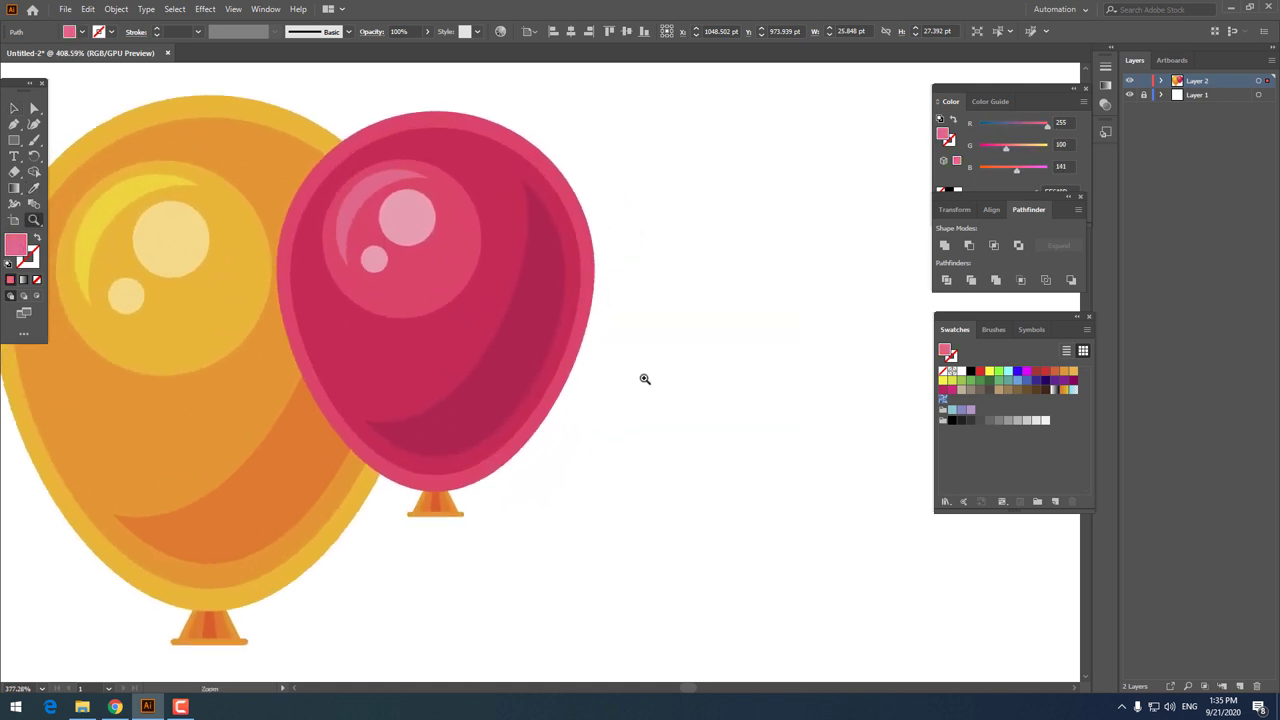
Step: Select the orange knot-base bar for recolouring with the Eyedropper
{"action": "key", "text": "v"}
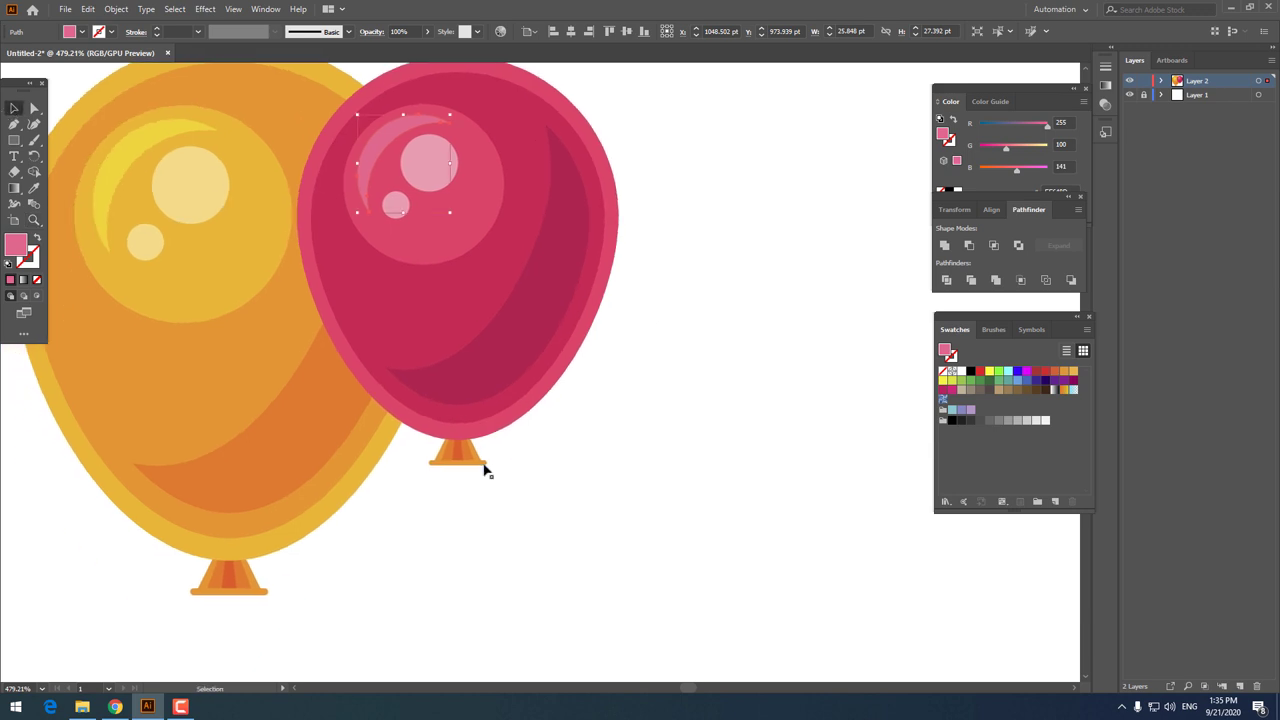
{"action": "left_click", "coordinate": [484, 464]}
{"action": "left_click", "coordinate": [34, 188]}
Step: Eyedrop the balloon's pink onto the knot-base bar and the knot's outer stripes
{"action": "left_click", "coordinate": [408, 308]}
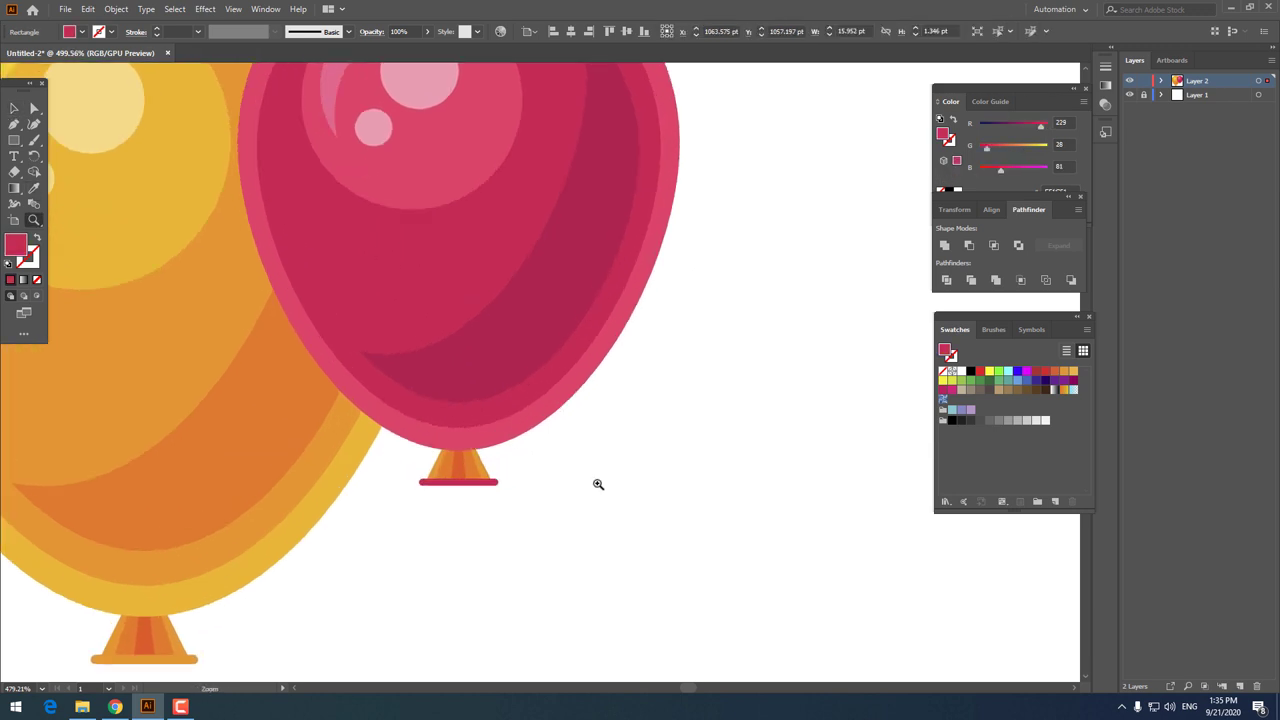
{"action": "scroll", "coordinate": [457, 465], "scroll_direction": "up", "scroll_amount": 5}
{"action": "key", "text": "v"}
{"action": "left_click", "coordinate": [514, 517]}
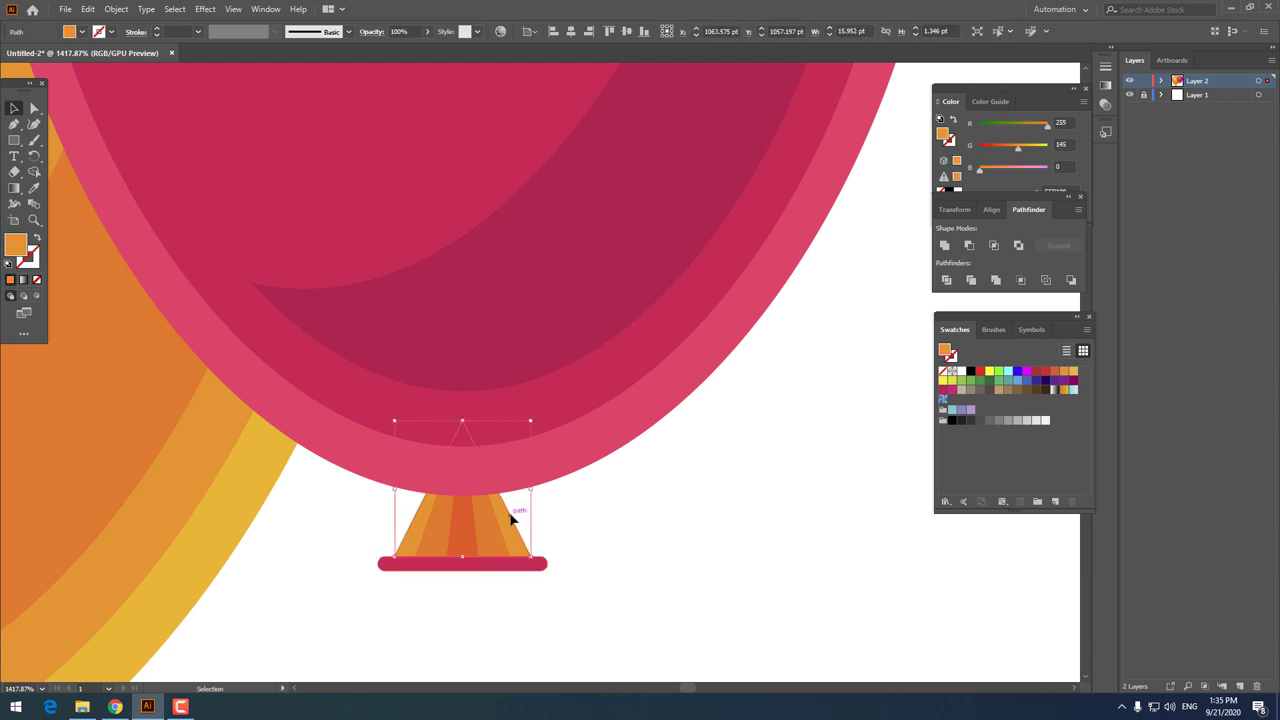
{"action": "left_click", "coordinate": [34, 188]}
{"action": "left_click", "coordinate": [200, 266]}
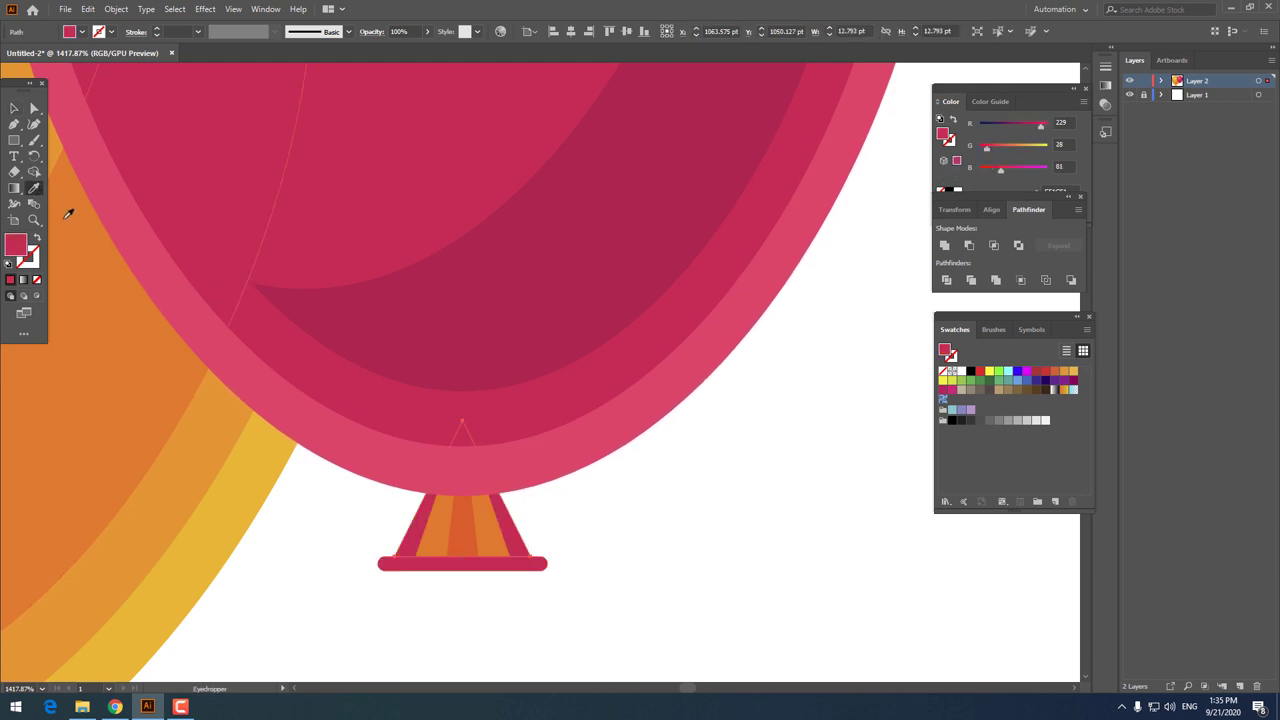
{"action": "left_click", "coordinate": [14, 112]}
{"action": "left_click", "coordinate": [497, 526]}
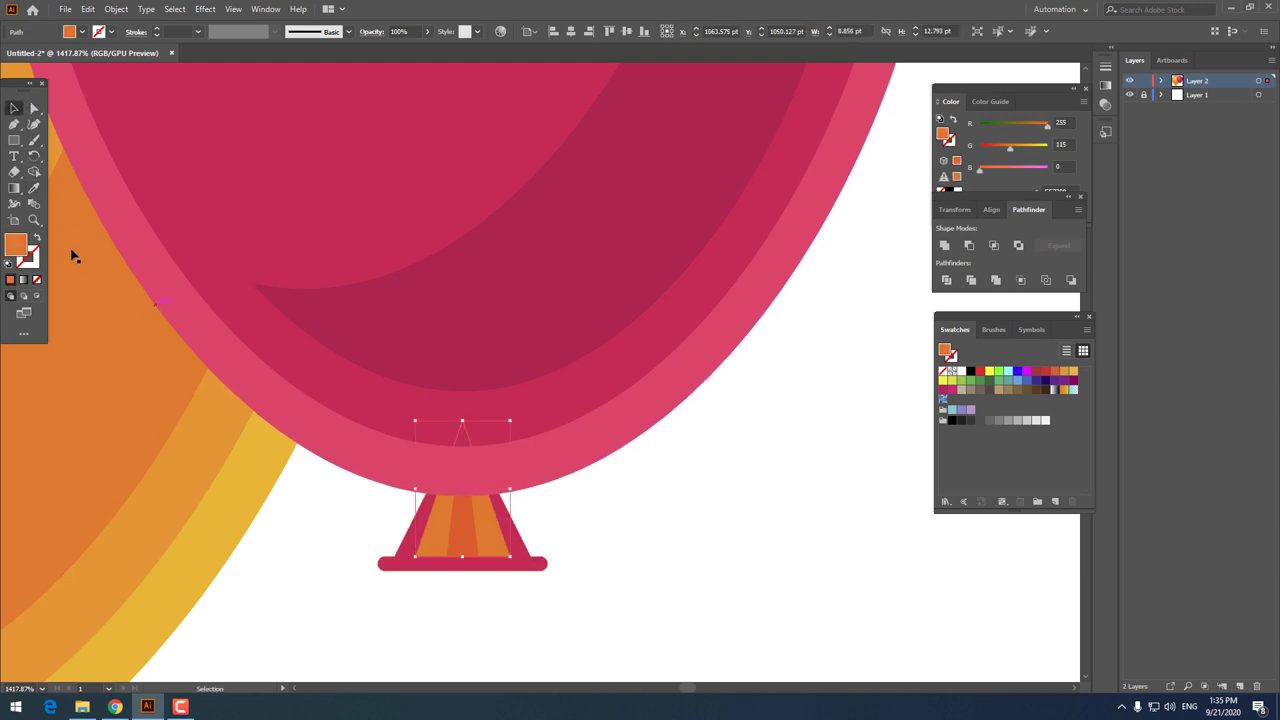
{"action": "left_click", "coordinate": [34, 188]}
{"action": "left_click", "coordinate": [391, 340]}
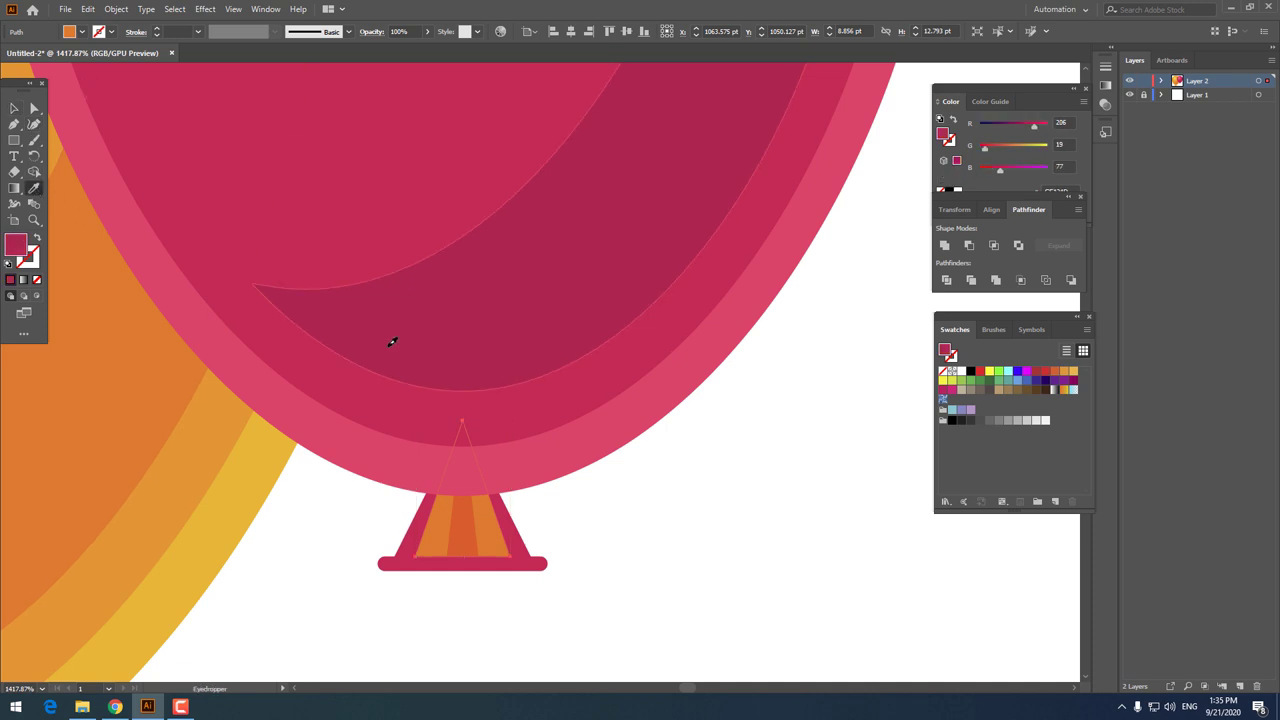
Step: Colour the knot's middle stripe darker pink #AA0943, then zoom out to both balloons
{"action": "left_click", "coordinate": [14, 108]}
{"action": "left_click", "coordinate": [460, 529]}
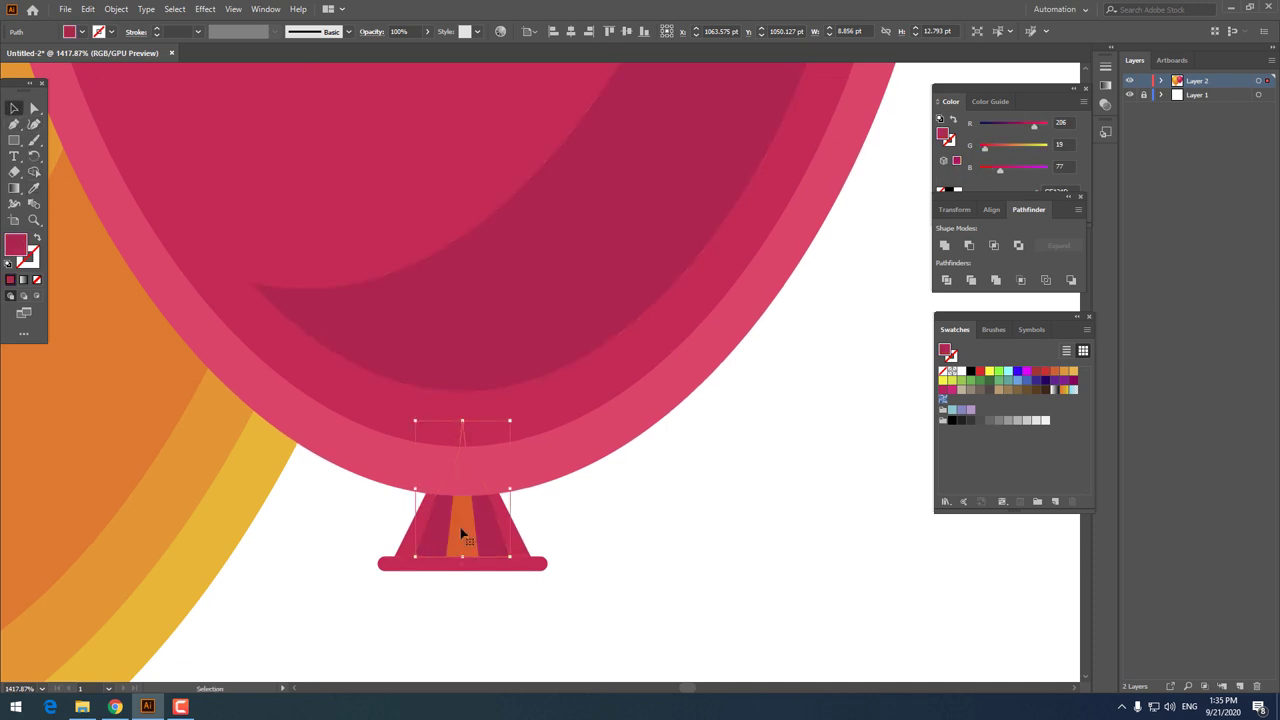
{"action": "key", "text": "i"}
{"action": "left_click", "coordinate": [174, 280]}
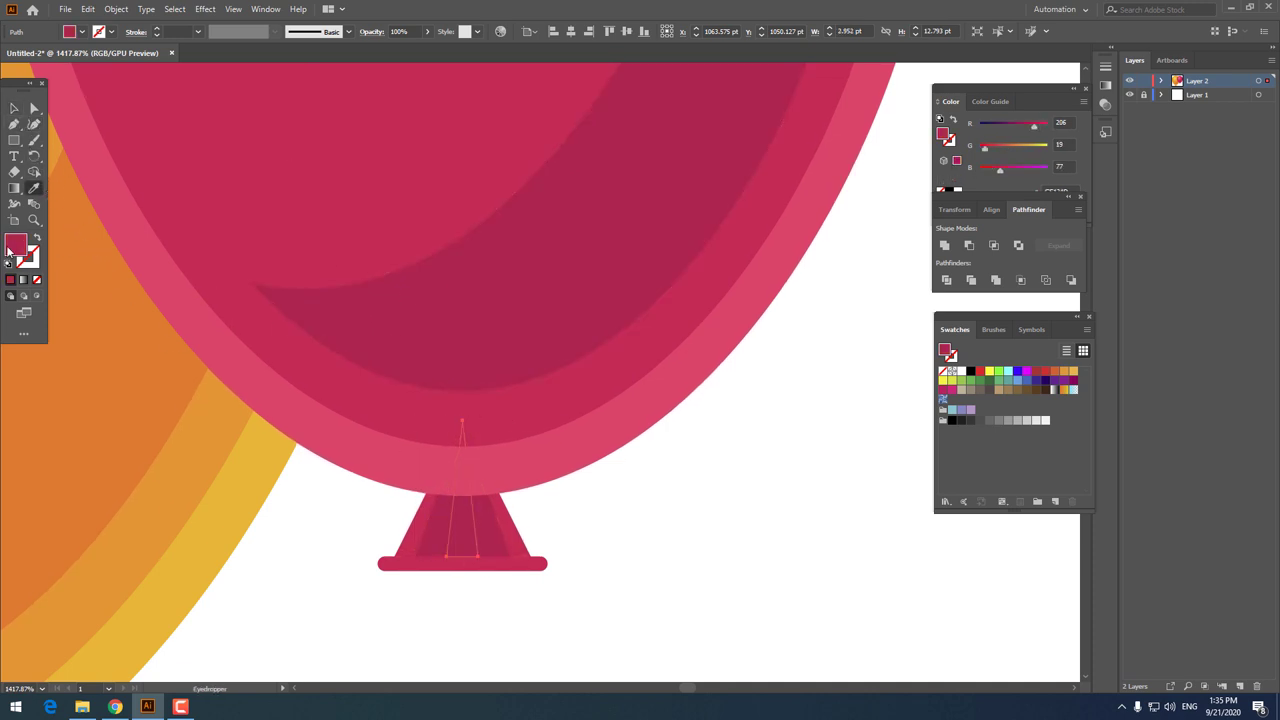
{"action": "double_click", "coordinate": [12, 250]}
{"action": "type", "text": "aa0943"}
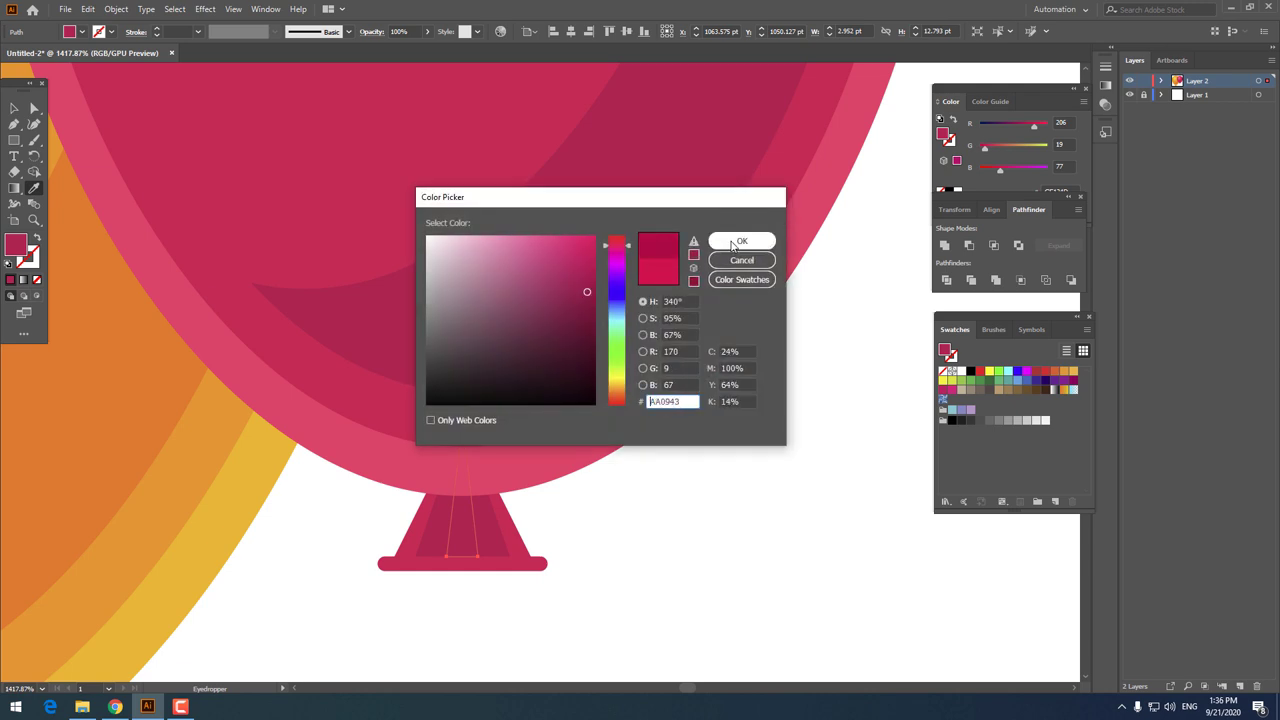
{"action": "left_click", "coordinate": [742, 241]}
{"action": "key", "text": "z"}
{"action": "left_click", "coordinate": [427, 427], "text": "alt"}
{"action": "left_click_drag", "start_coordinate": [427, 427], "coordinate": [381, 436]}
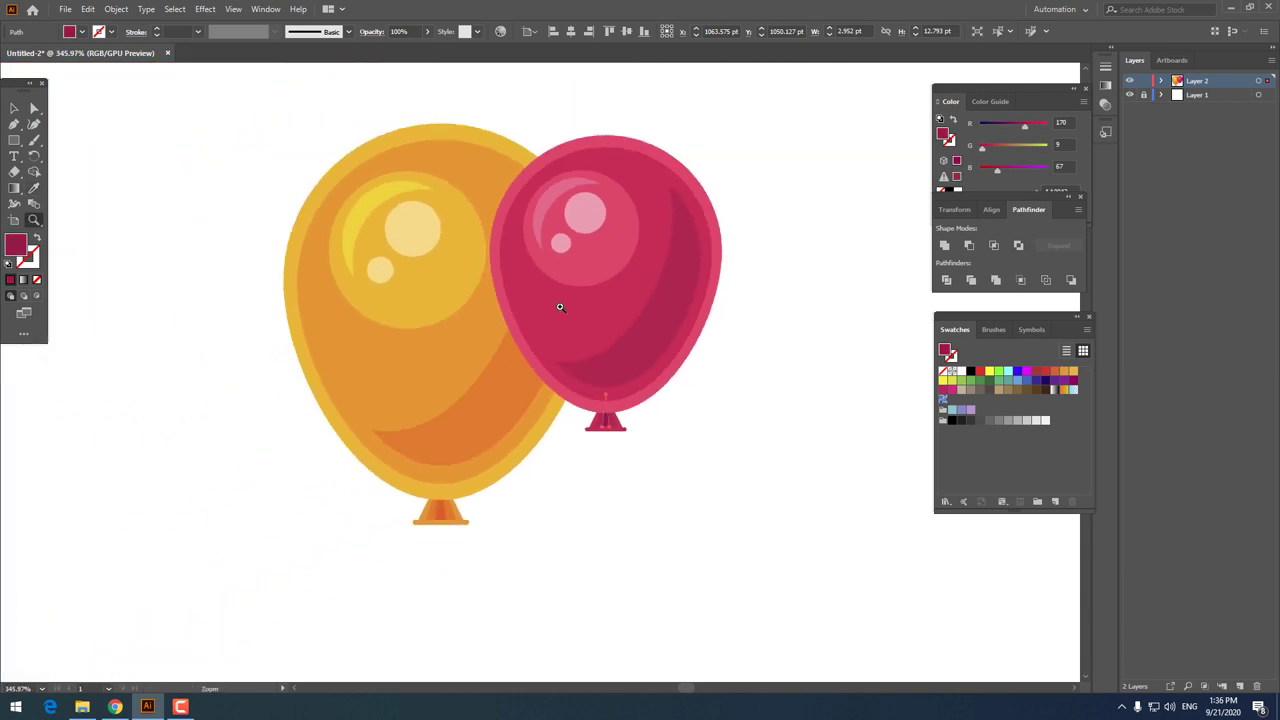
Step: Marquee-select all parts of the orange balloon and group them
{"action": "left_click_drag", "start_coordinate": [560, 307], "coordinate": [530, 279]}
{"action": "key", "text": "ctrl+shift+a"}
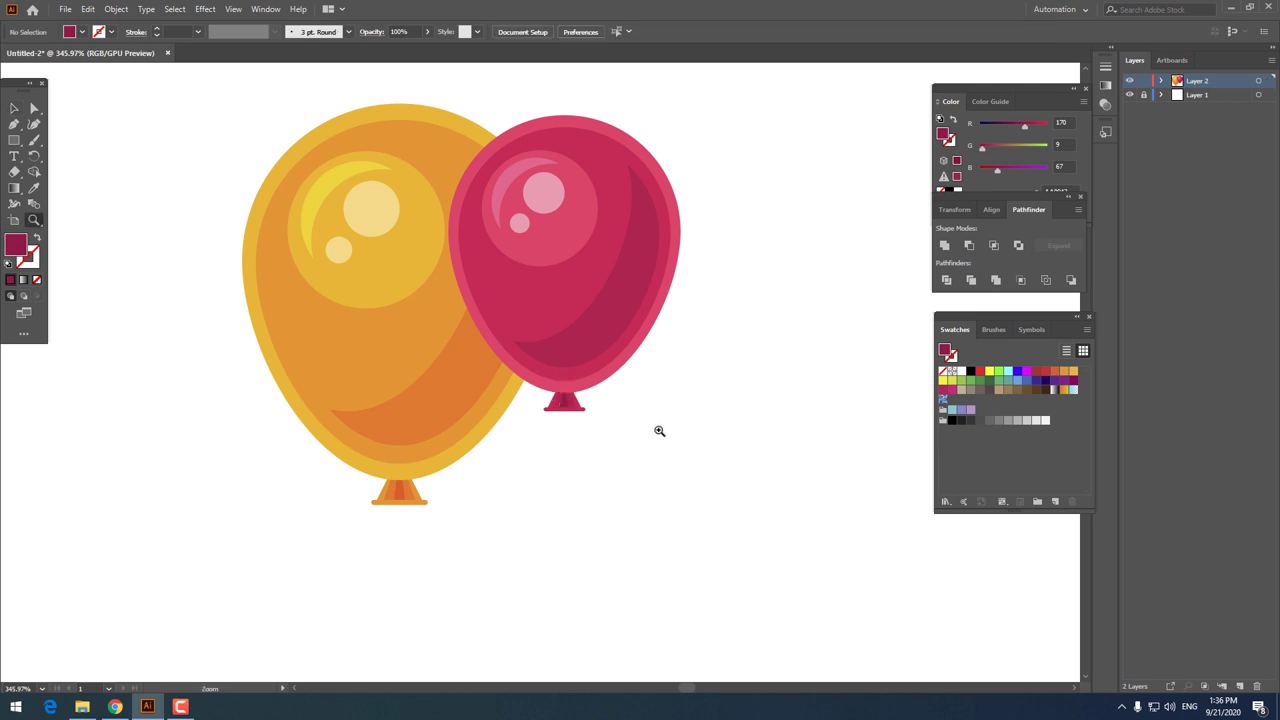
{"action": "mouse_move", "coordinate": [657, 431]}
{"action": "left_mouse_down"}
{"action": "mouse_move", "coordinate": [573, 438]}
{"action": "mouse_move", "coordinate": [600, 438]}
{"action": "left_mouse_up"}
{"action": "key", "text": "v"}
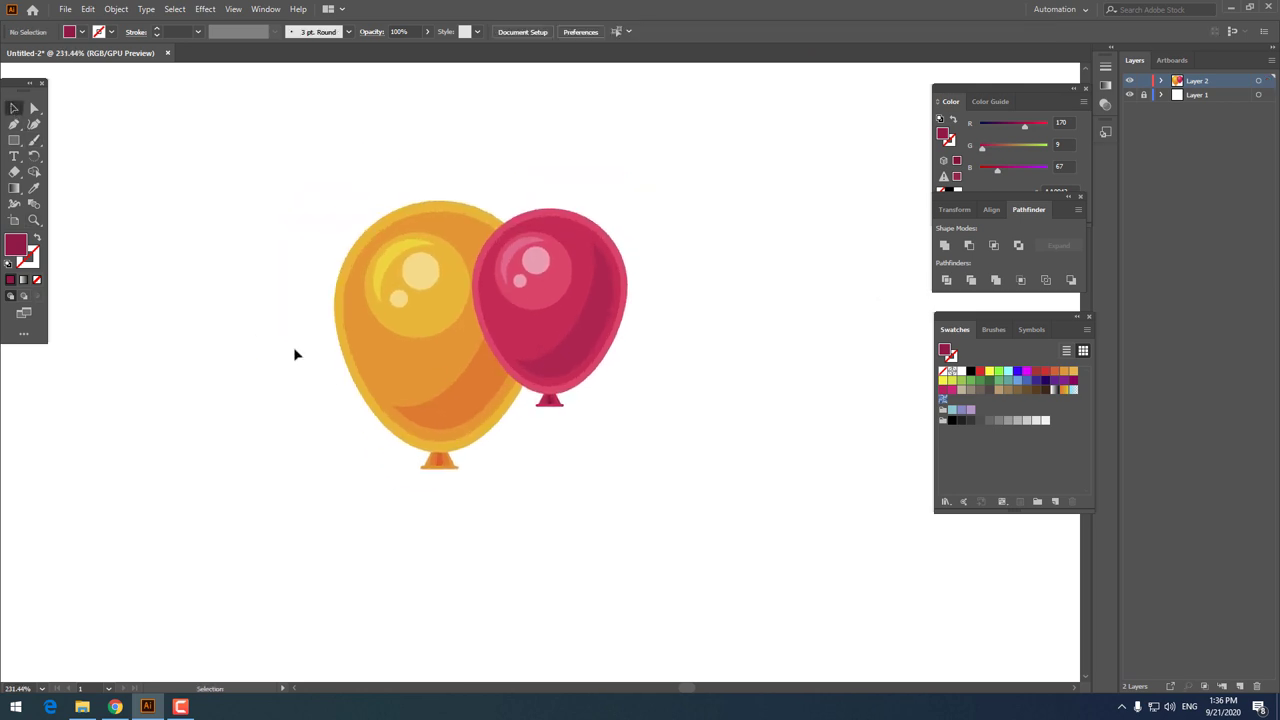
{"action": "left_click_drag", "start_coordinate": [520, 540], "coordinate": [372, 406]}
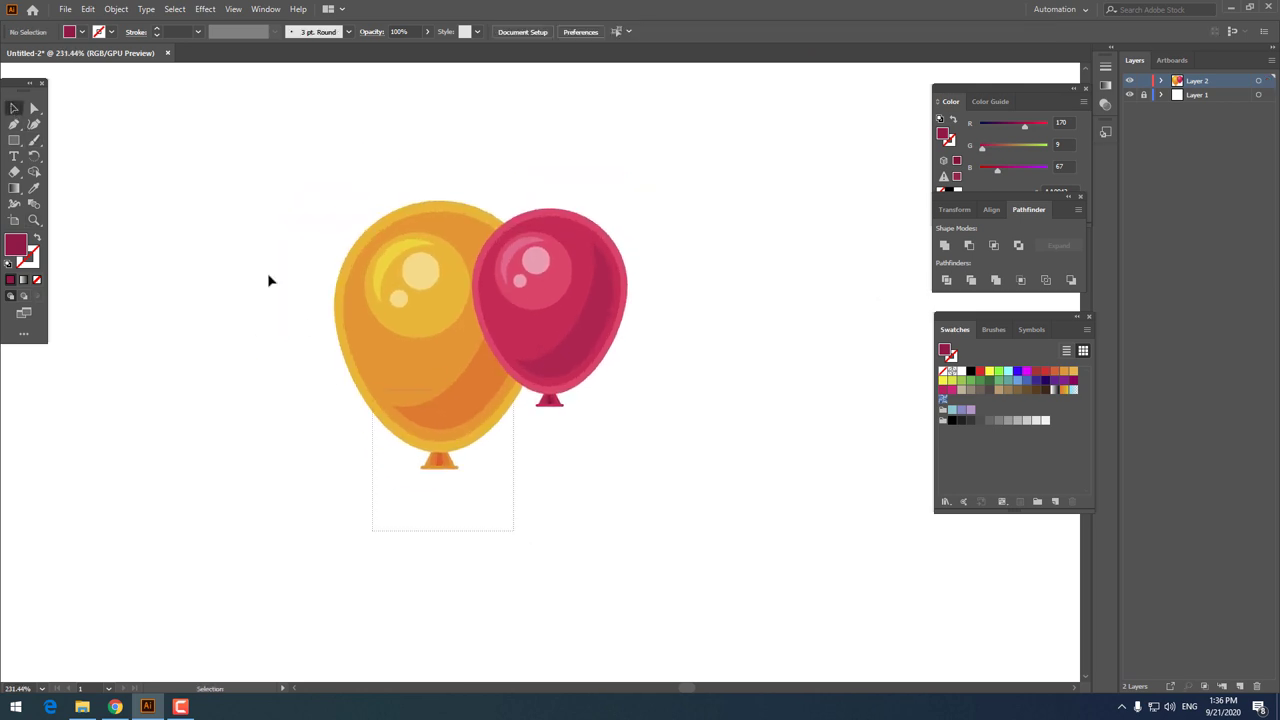
{"action": "left_click", "coordinate": [608, 513]}
{"action": "left_click_drag", "start_coordinate": [440, 520], "coordinate": [217, 191]}
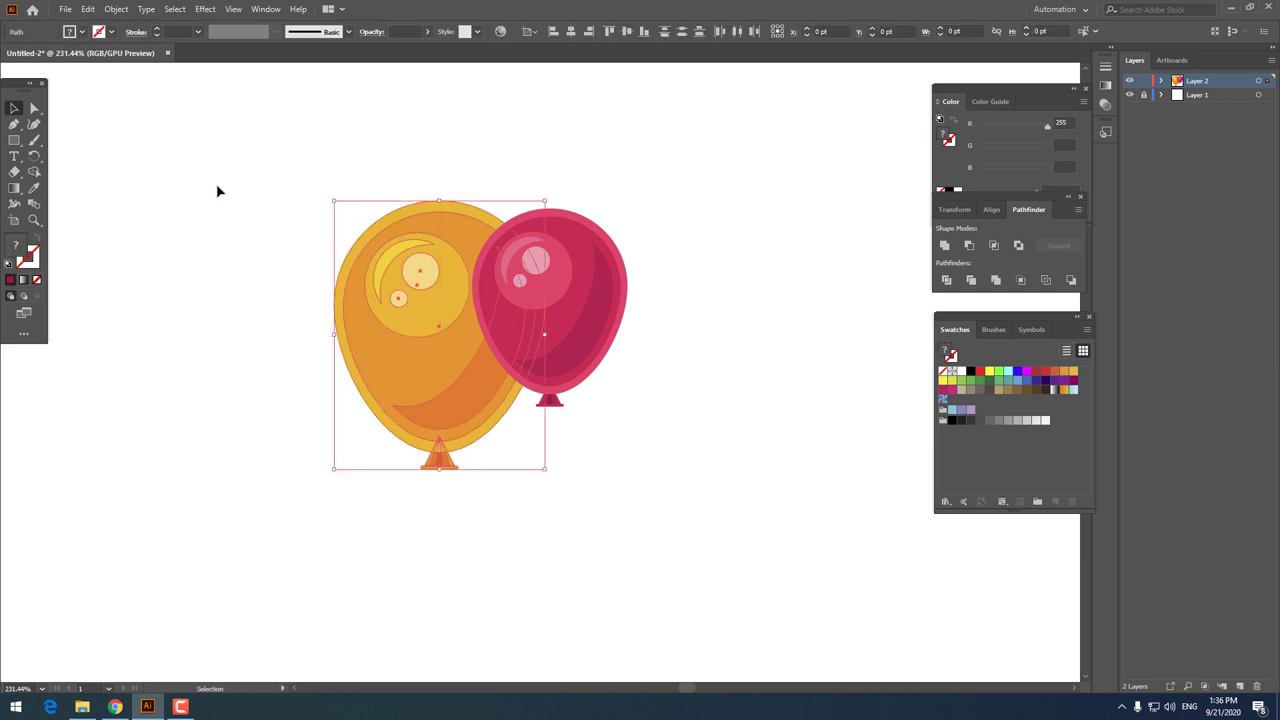
{"action": "right_click", "coordinate": [392, 306]}
{"action": "left_click", "coordinate": [428, 391]}
Step: Select the pink balloon's parts and group them into one object
{"action": "left_click", "coordinate": [526, 446]}
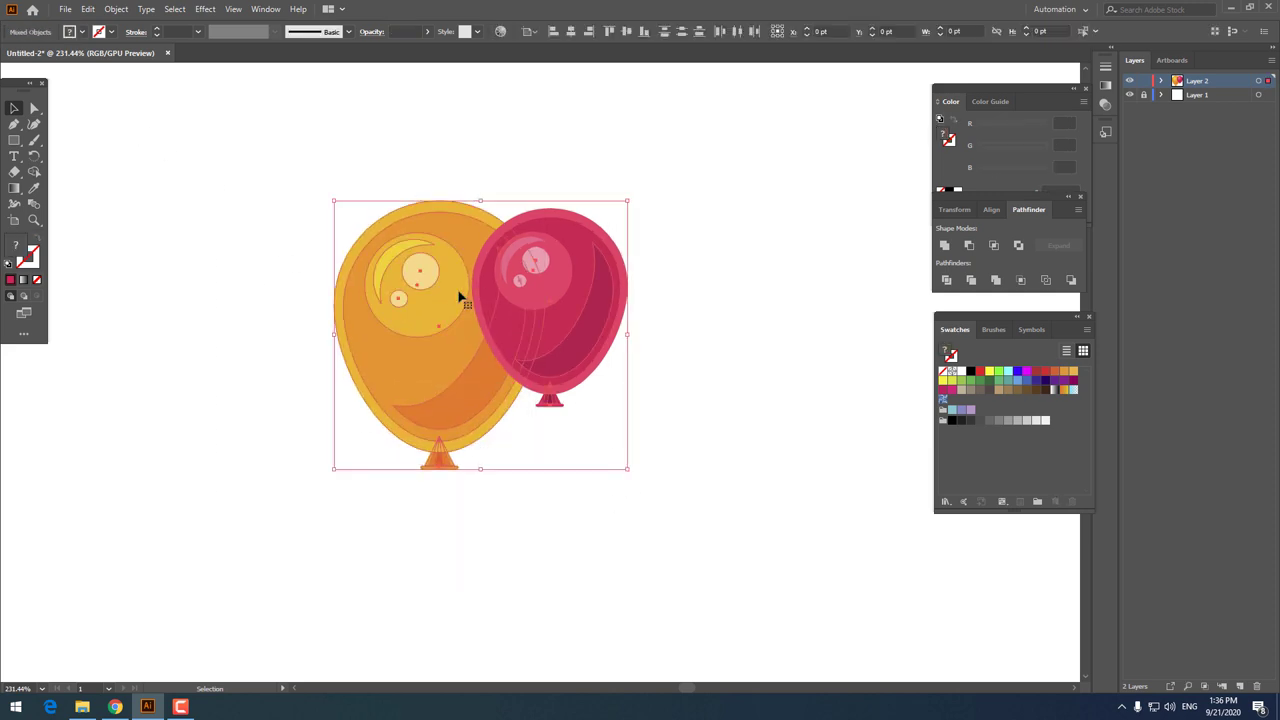
{"action": "left_click", "coordinate": [583, 351]}
{"action": "right_click", "coordinate": [602, 333]}
{"action": "left_click", "coordinate": [665, 412]}
{"action": "left_click", "coordinate": [700, 441]}
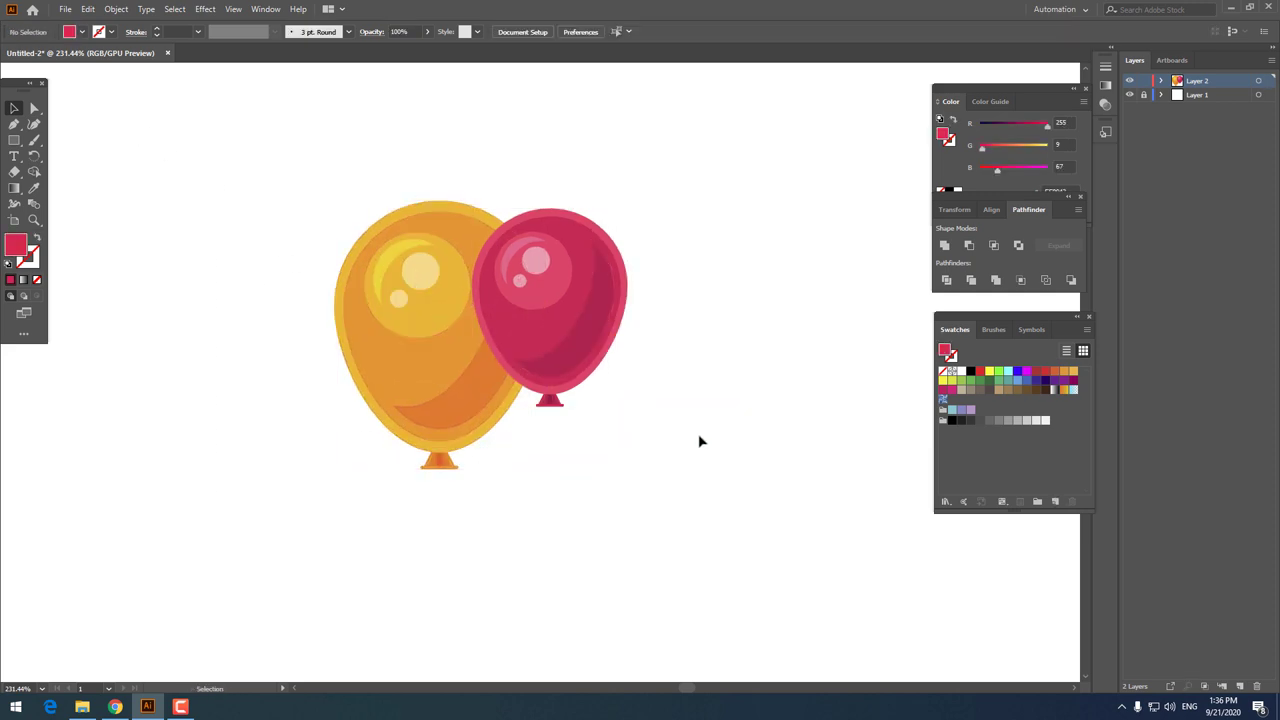
{"action": "left_click_drag", "start_coordinate": [614, 414], "coordinate": [586, 401]}
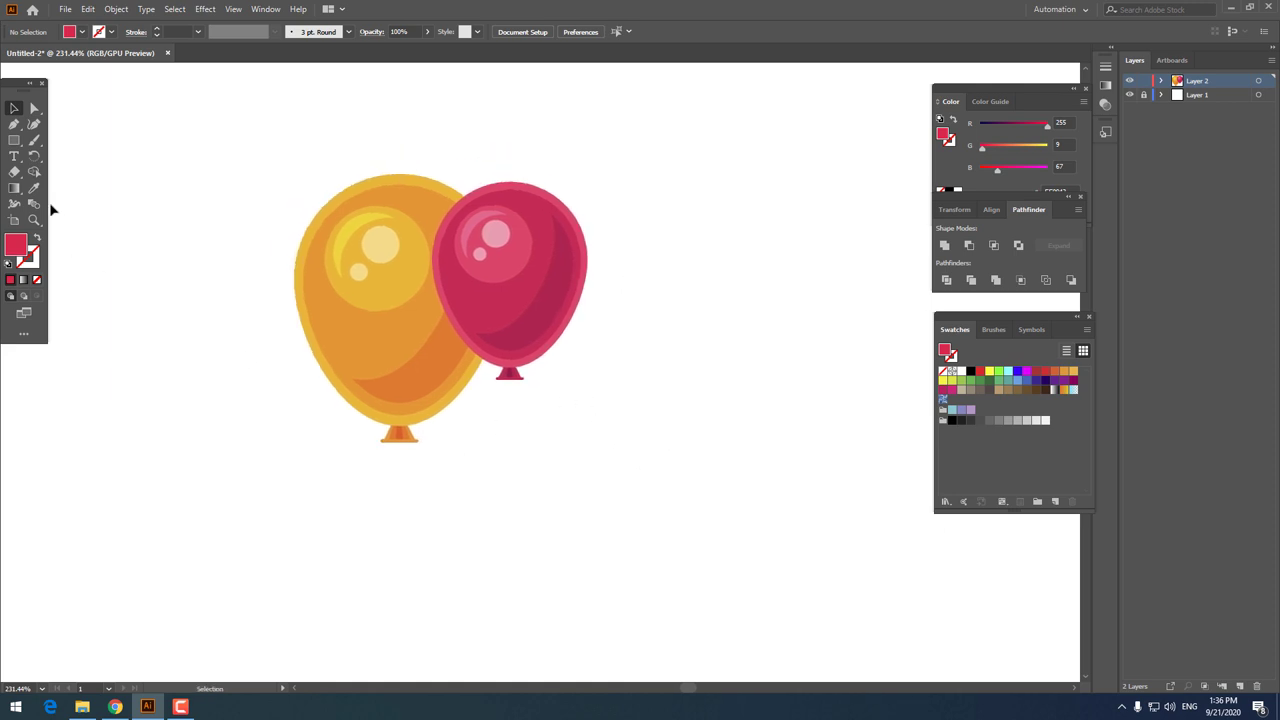
{"action": "left_click", "coordinate": [14, 124]}
Step: Draw a thin red vertical string line meeting the orange balloon's knot
{"action": "scroll", "coordinate": [402, 445], "scroll_direction": "down", "scroll_amount": 2}
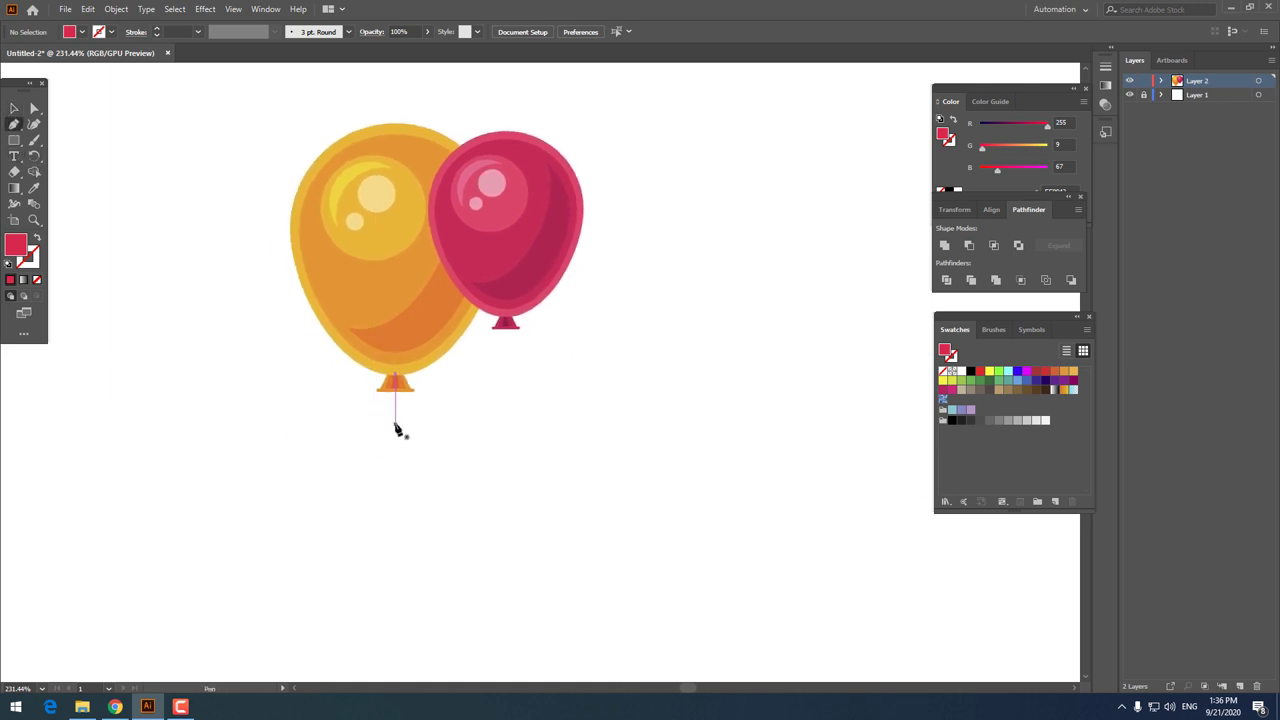
{"action": "left_click", "coordinate": [395, 407]}
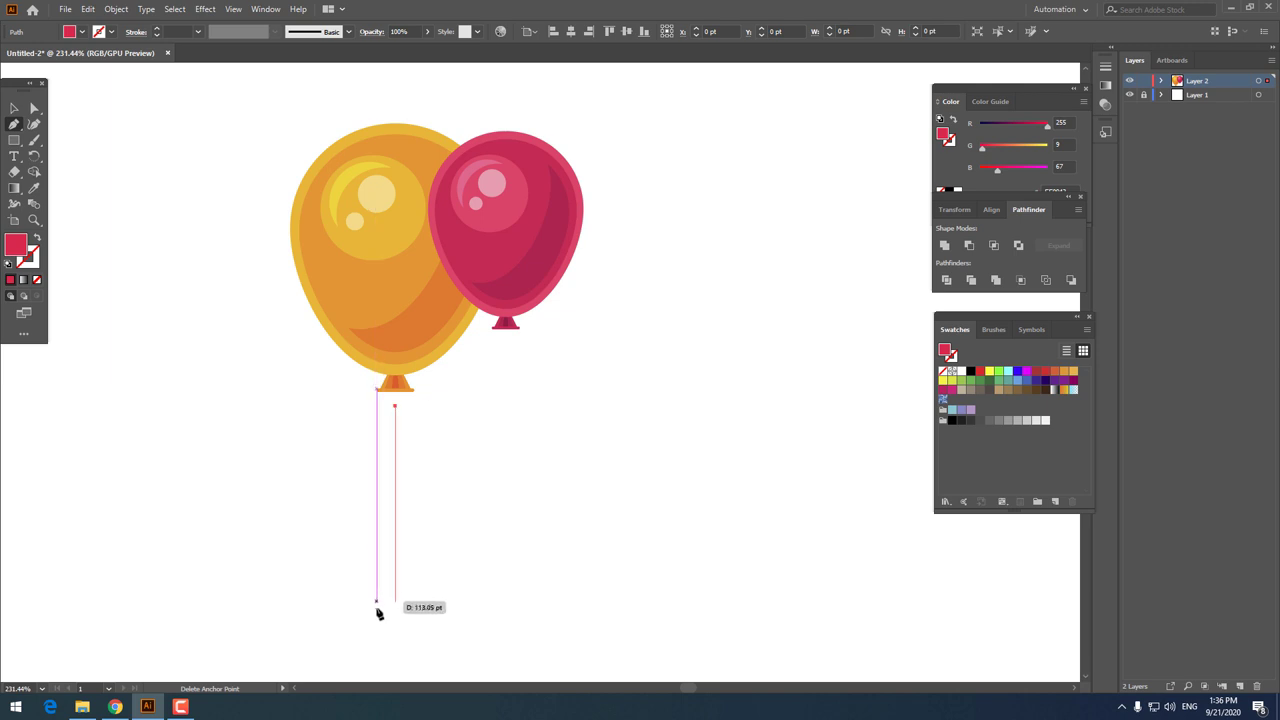
{"action": "left_click_drag", "start_coordinate": [395, 641], "coordinate": [378, 626]}
{"action": "left_click", "coordinate": [14, 108]}
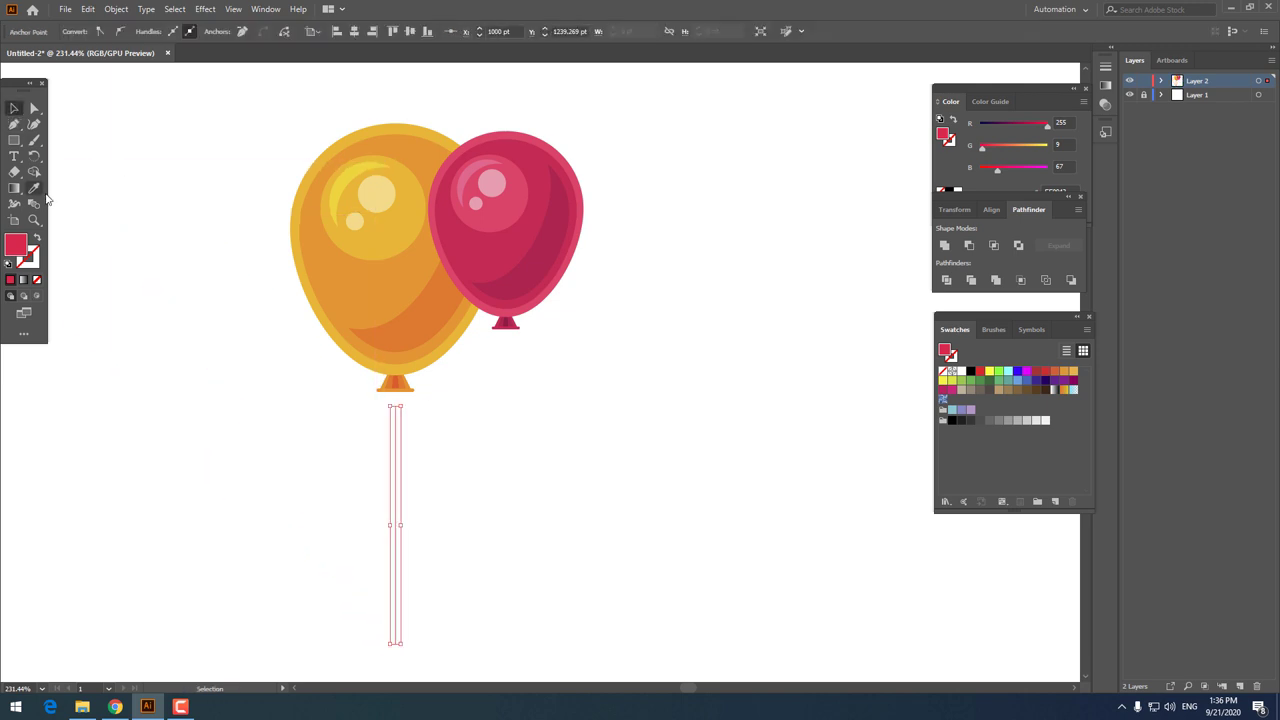
{"action": "left_click", "coordinate": [37, 237]}
{"action": "left_click", "coordinate": [579, 530]}
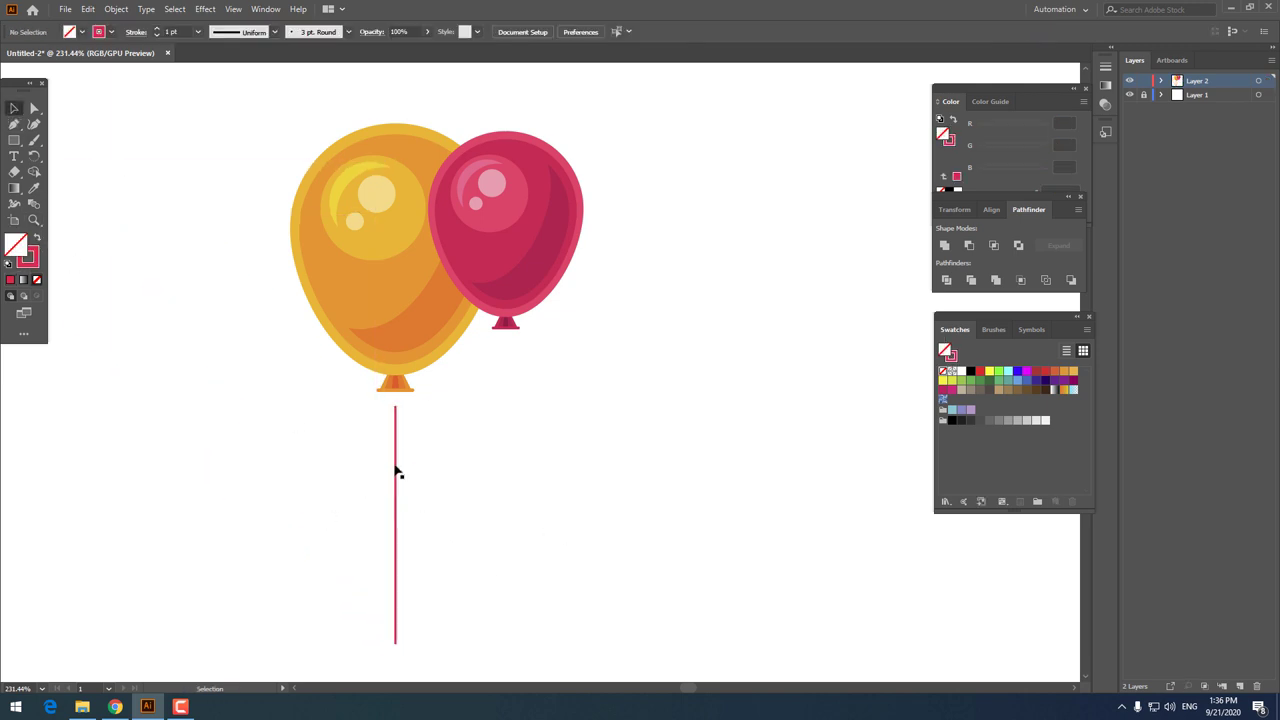
{"action": "left_click_drag", "start_coordinate": [395, 475], "coordinate": [393, 437]}
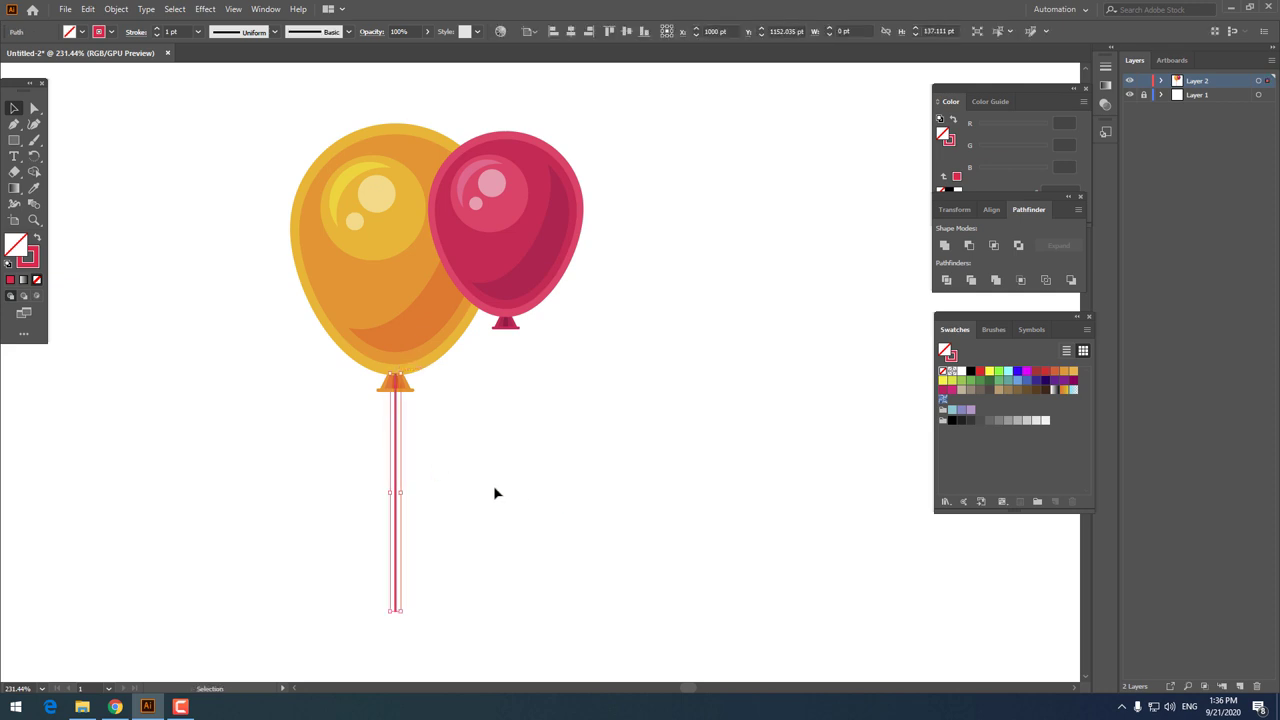
Step: Send the string behind the knot and expand its stroke into a filled shape
{"action": "right_click", "coordinate": [395, 461]}
{"action": "mouse_move", "coordinate": [460, 382]}
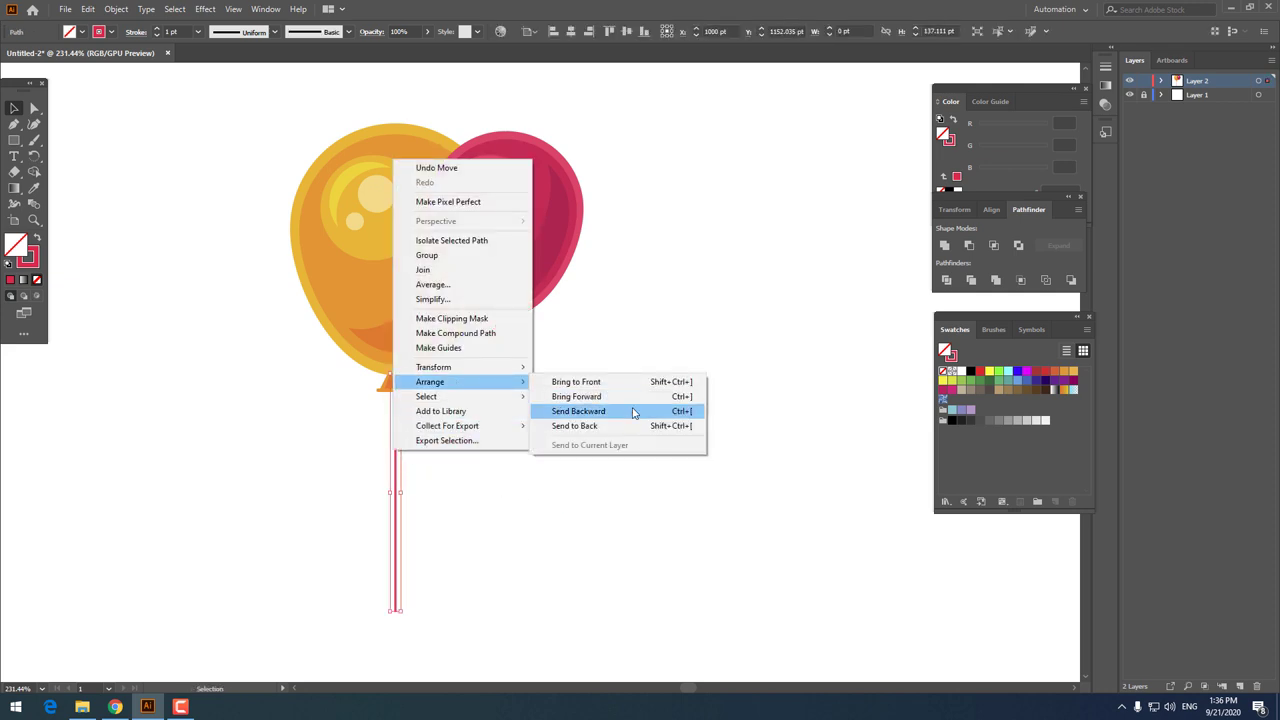
{"action": "left_click", "coordinate": [622, 426]}
{"action": "left_click", "coordinate": [556, 582]}
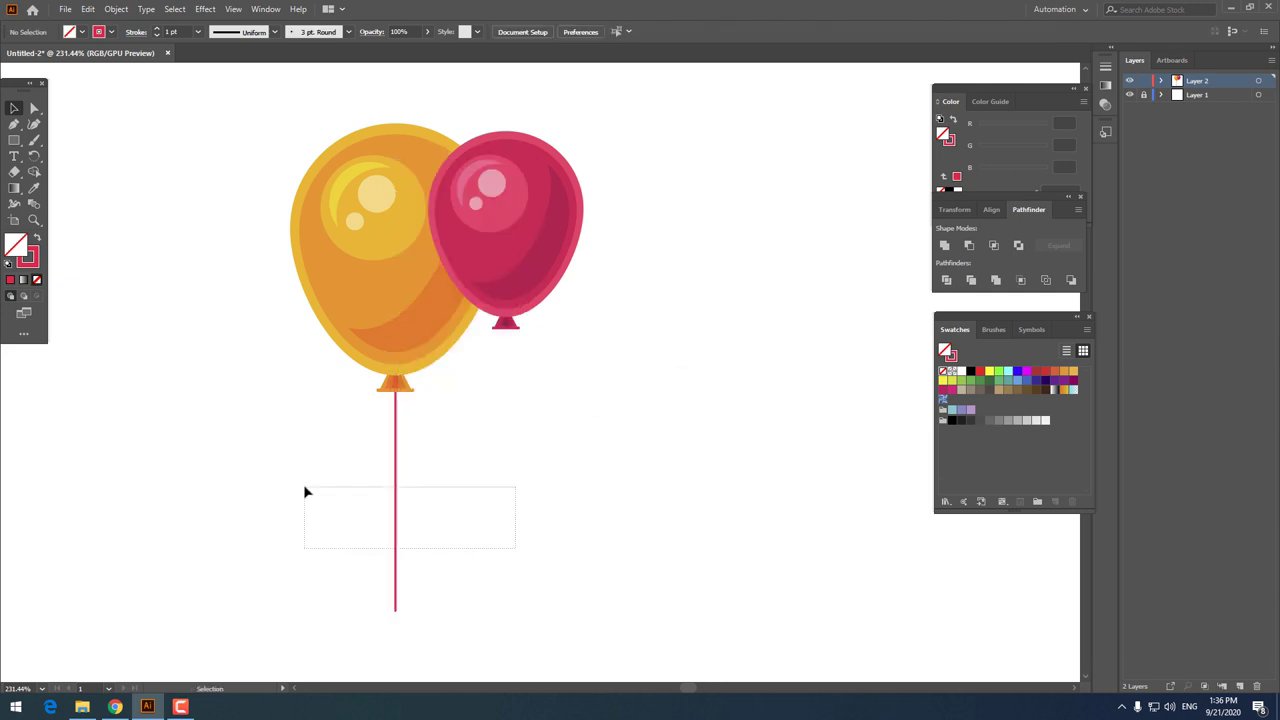
{"action": "left_click_drag", "start_coordinate": [514, 549], "coordinate": [306, 491]}
{"action": "left_click", "coordinate": [113, 13]}
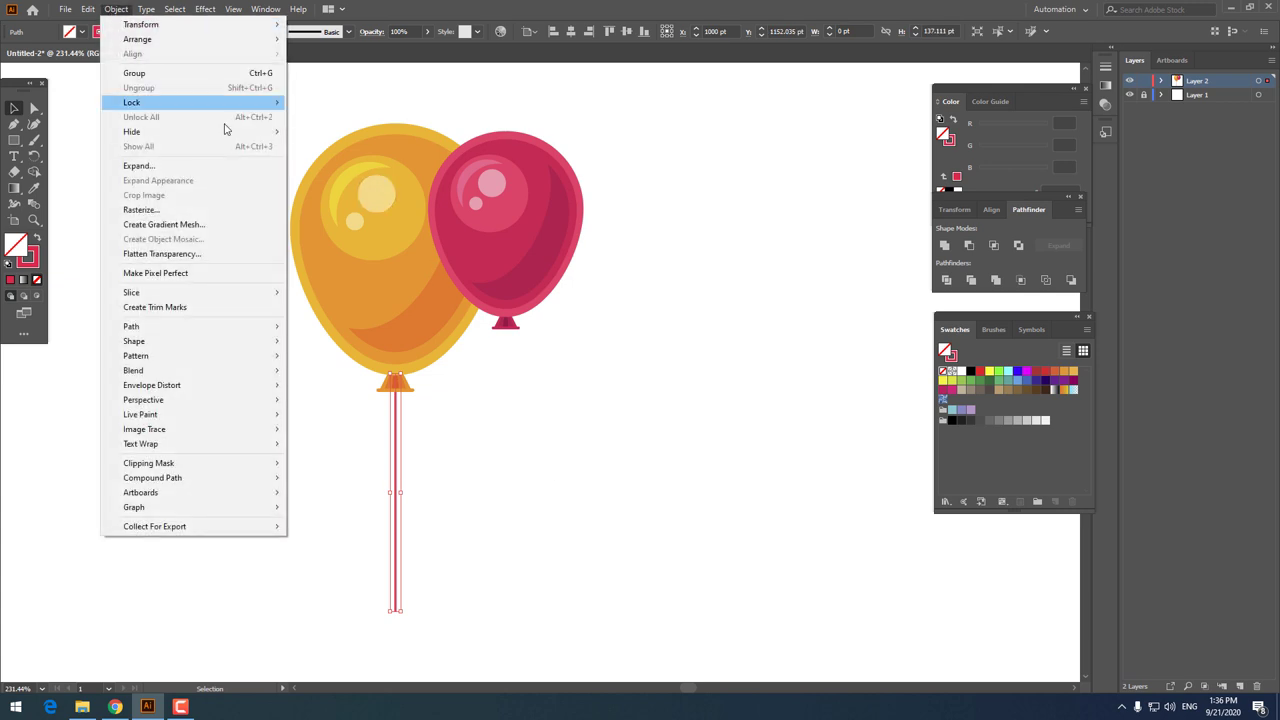
{"action": "left_click", "coordinate": [200, 166]}
{"action": "left_click", "coordinate": [590, 404]}
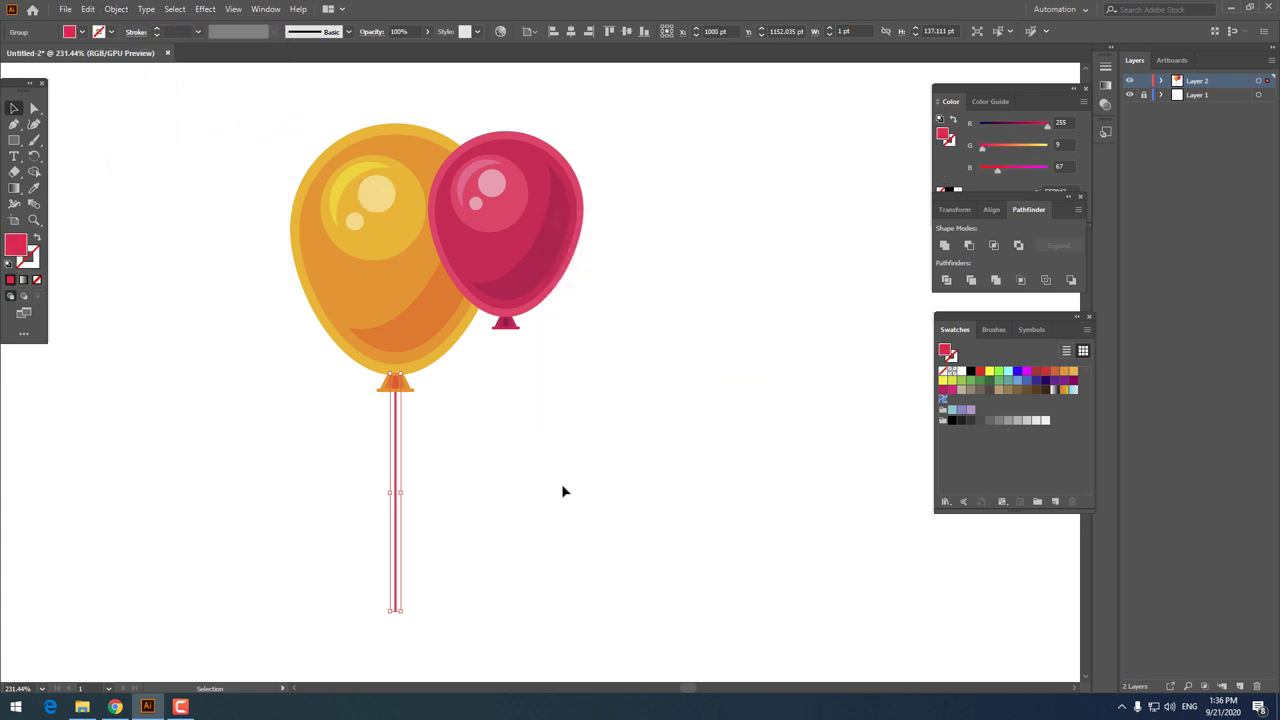
Step: Copy the string beneath the pink balloon's knot and recolour it dark grey #4C4547
{"action": "left_click_drag", "start_coordinate": [395, 460], "coordinate": [506, 400], "text": "alt"}
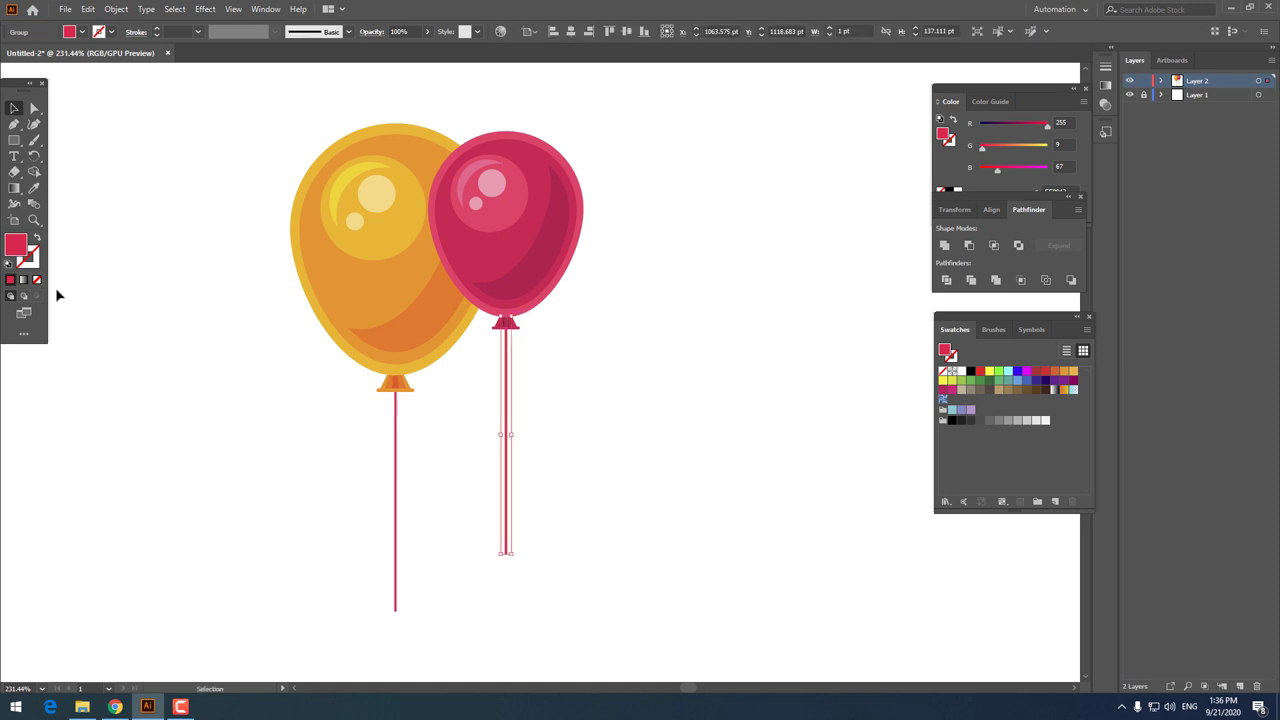
{"action": "double_click", "coordinate": [17, 247]}
{"action": "type", "text": "4C4547"}
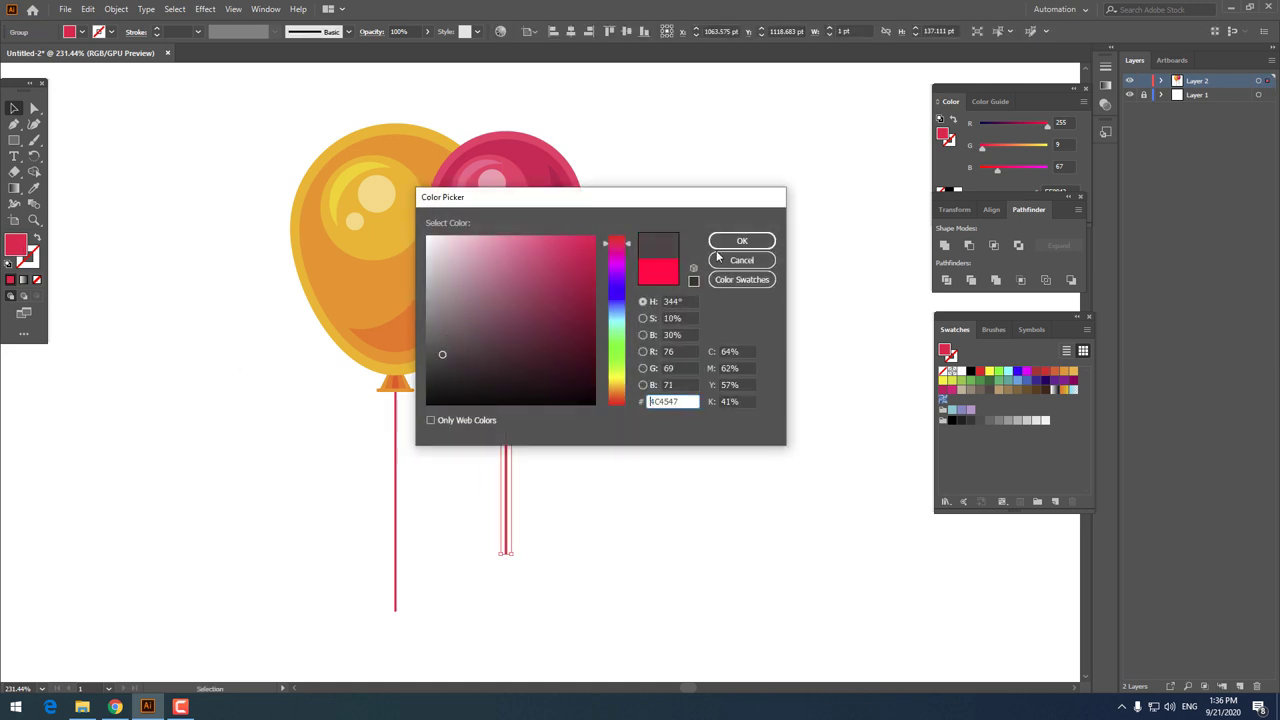
{"action": "left_click", "coordinate": [735, 242]}
{"action": "left_click_drag", "start_coordinate": [616, 489], "coordinate": [505, 430]}
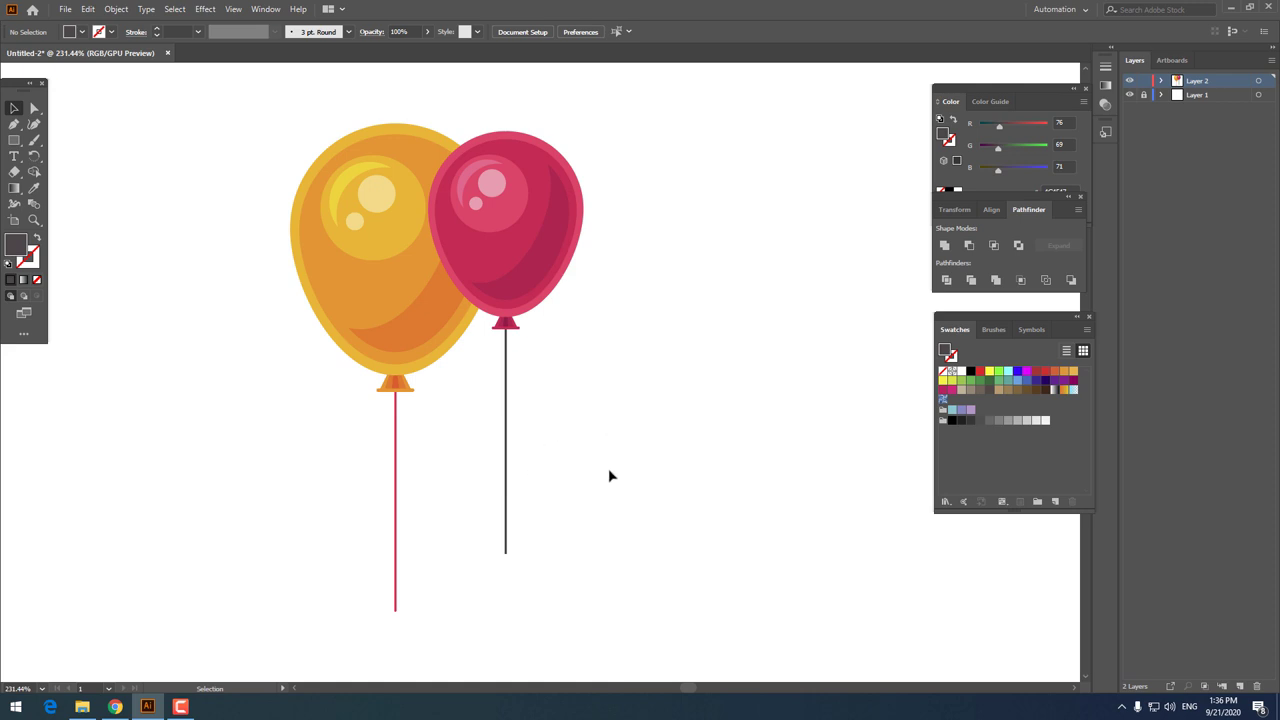
{"action": "left_click_drag", "start_coordinate": [608, 468], "coordinate": [689, 454]}
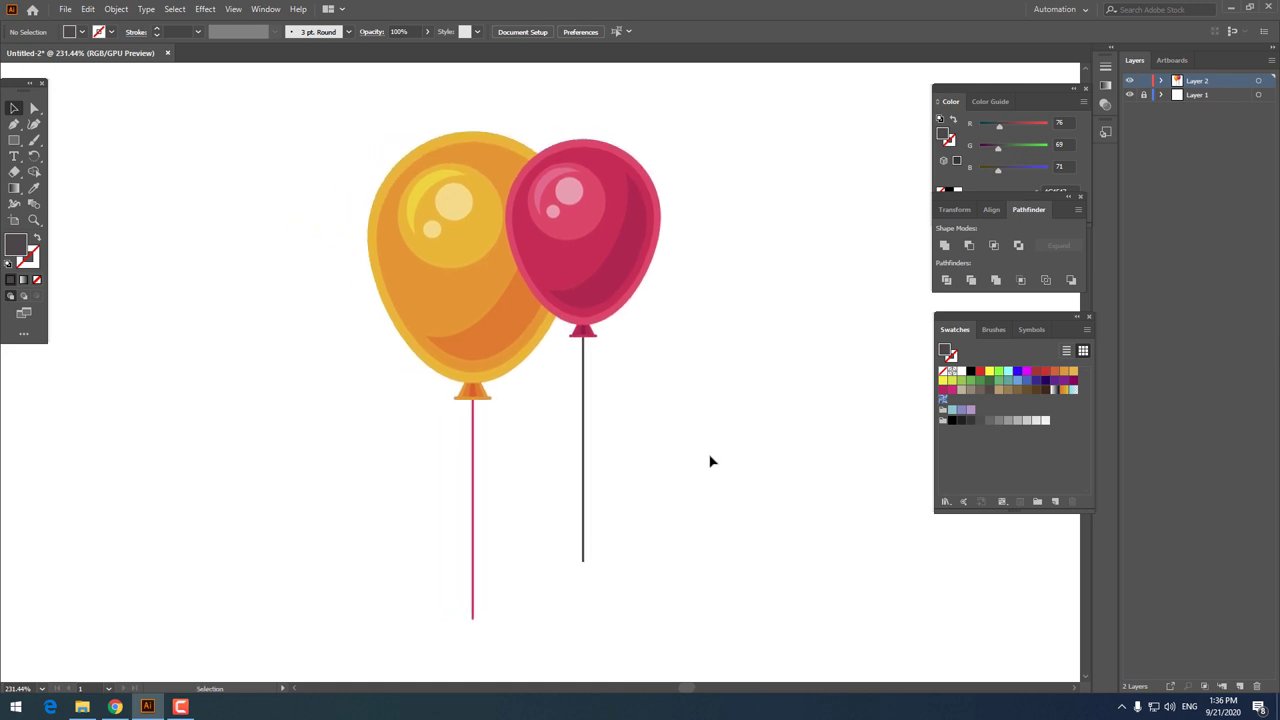